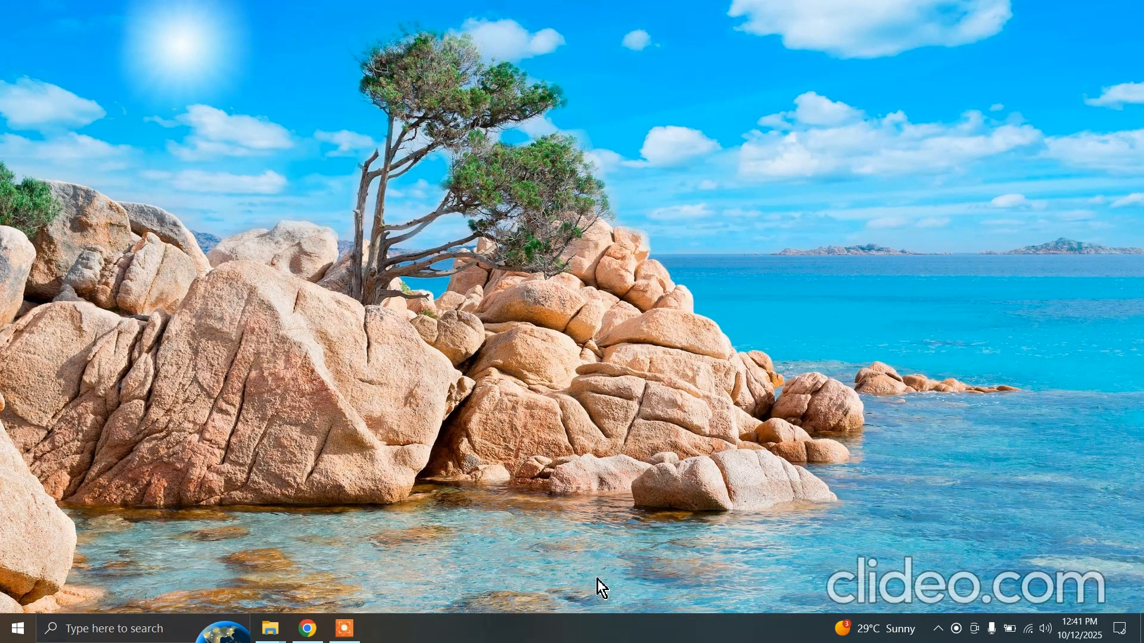
Search the computer for "solid" and launch Solid Edge 2025
left_click(121, 627)
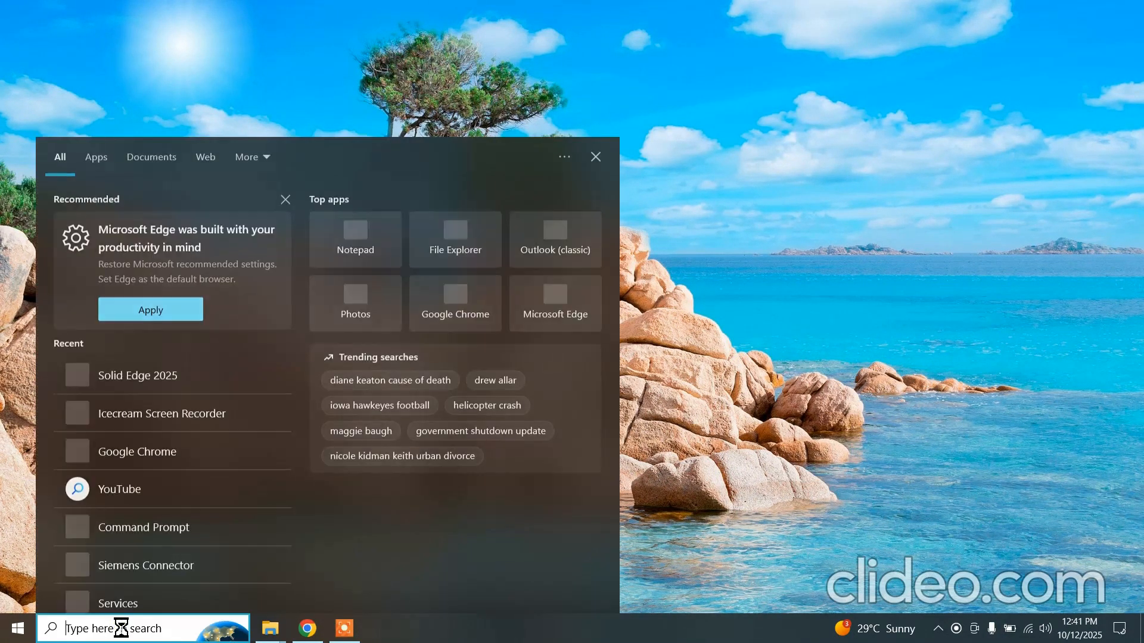
type("solid")
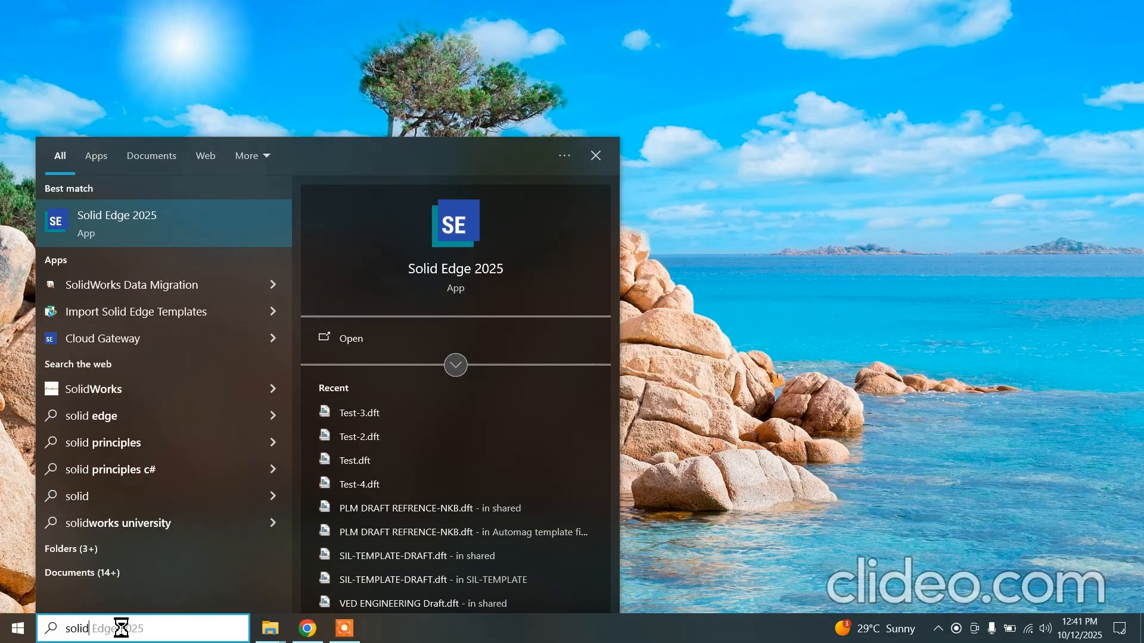
left_click(202, 232)
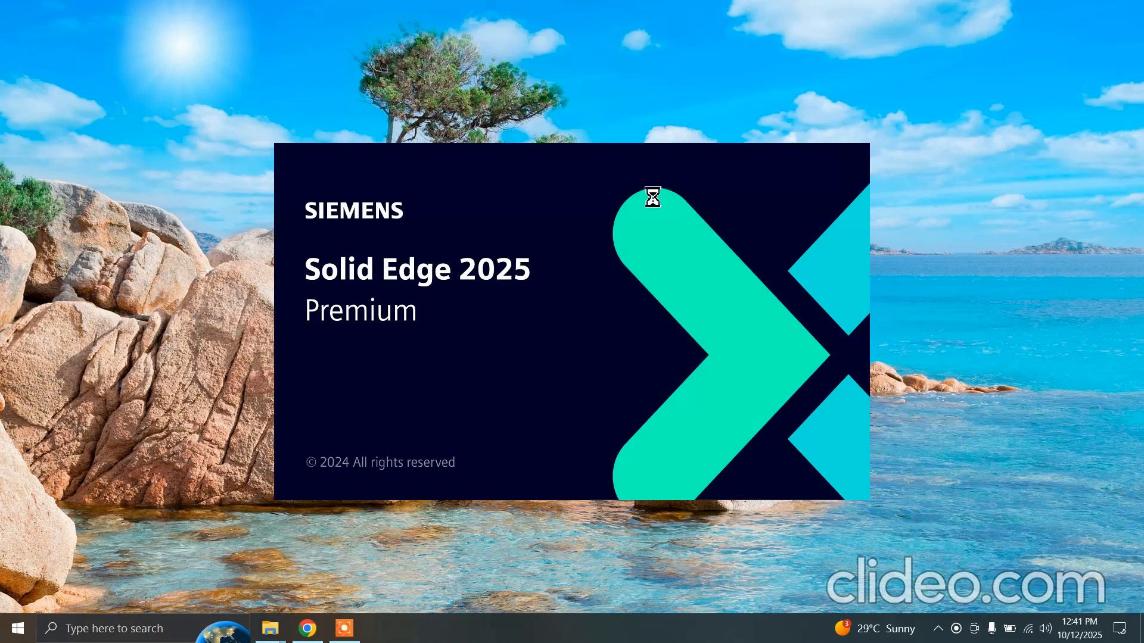
Look through the utilities installed in the Siemens Solid Edge 2025 program folder of Windows
left_click(9, 631)
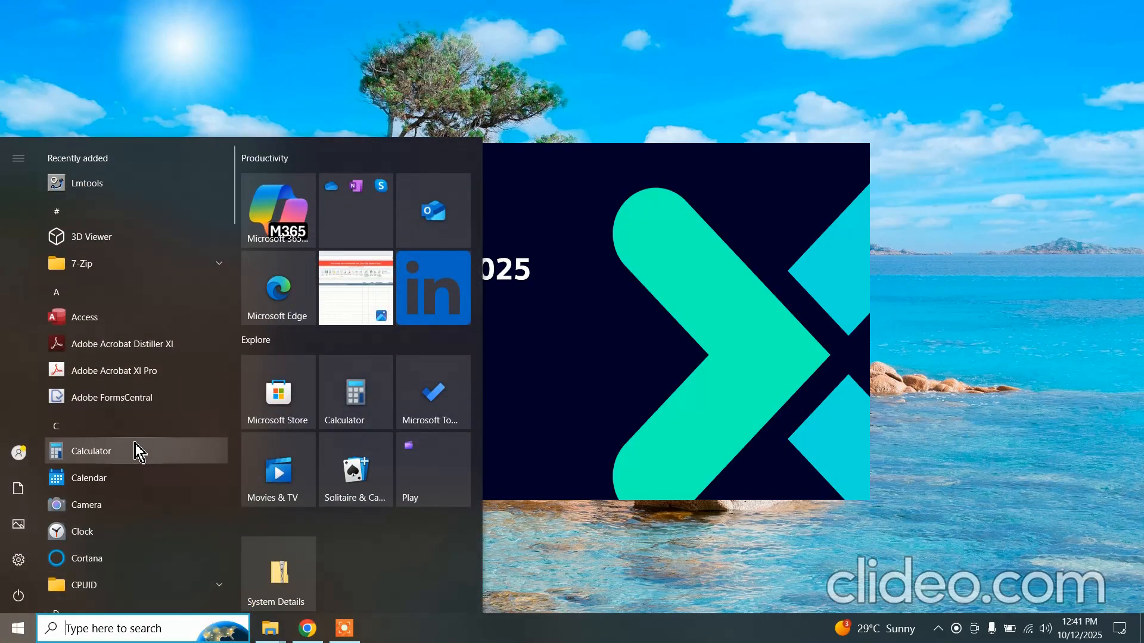
scroll(135, 446, "down", 4)
scroll(136, 447, "down", 10)
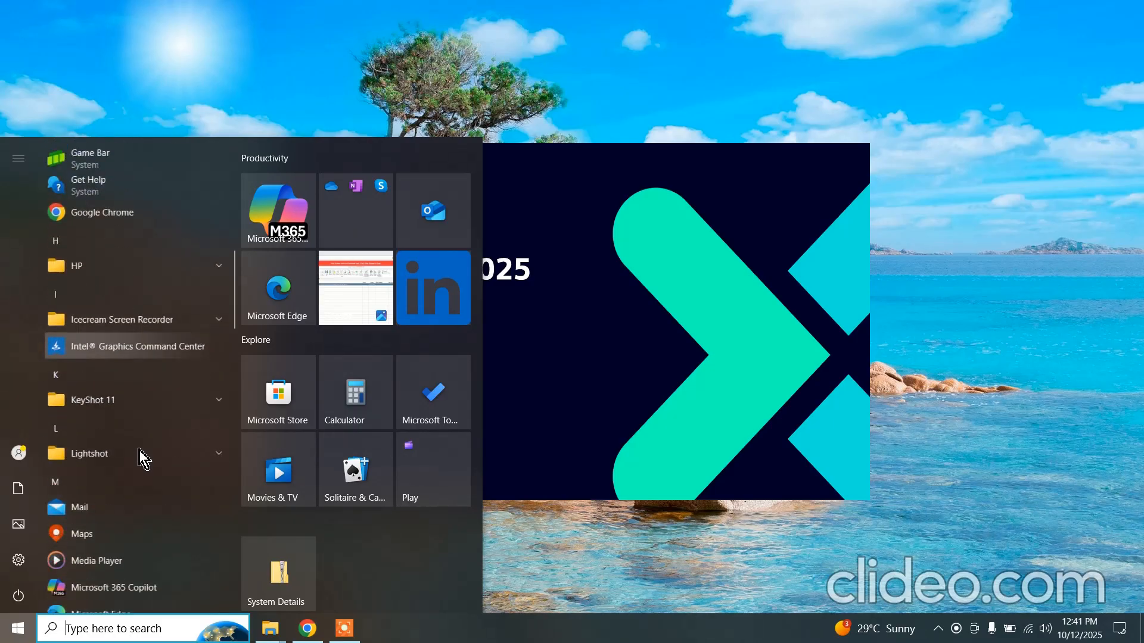
scroll(138, 451, "down", 8)
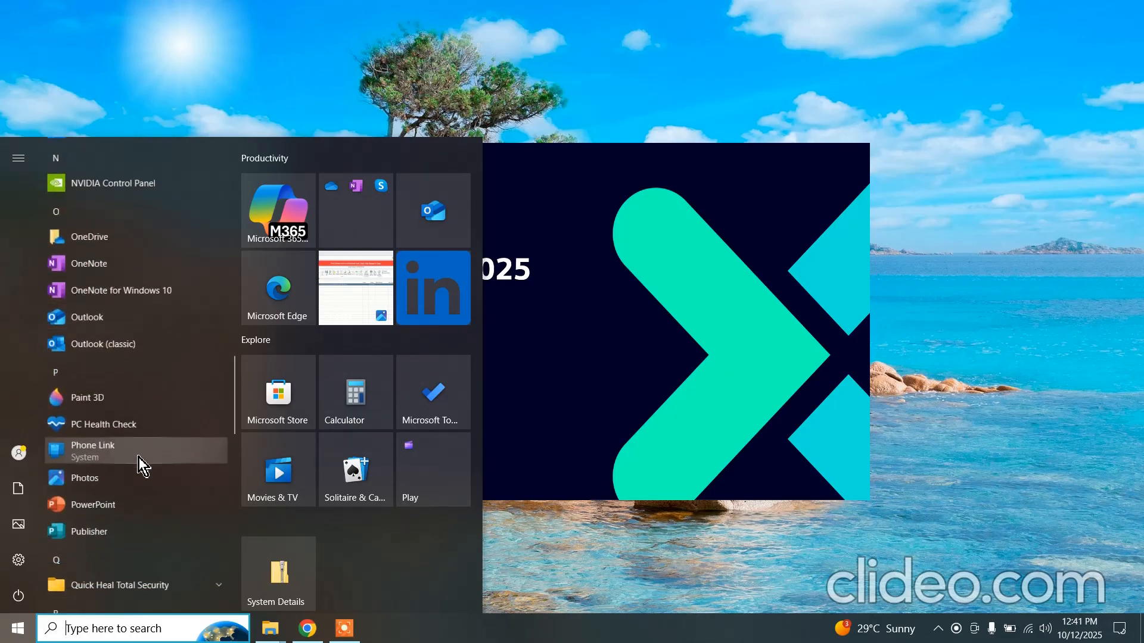
scroll(138, 457, "down", 3)
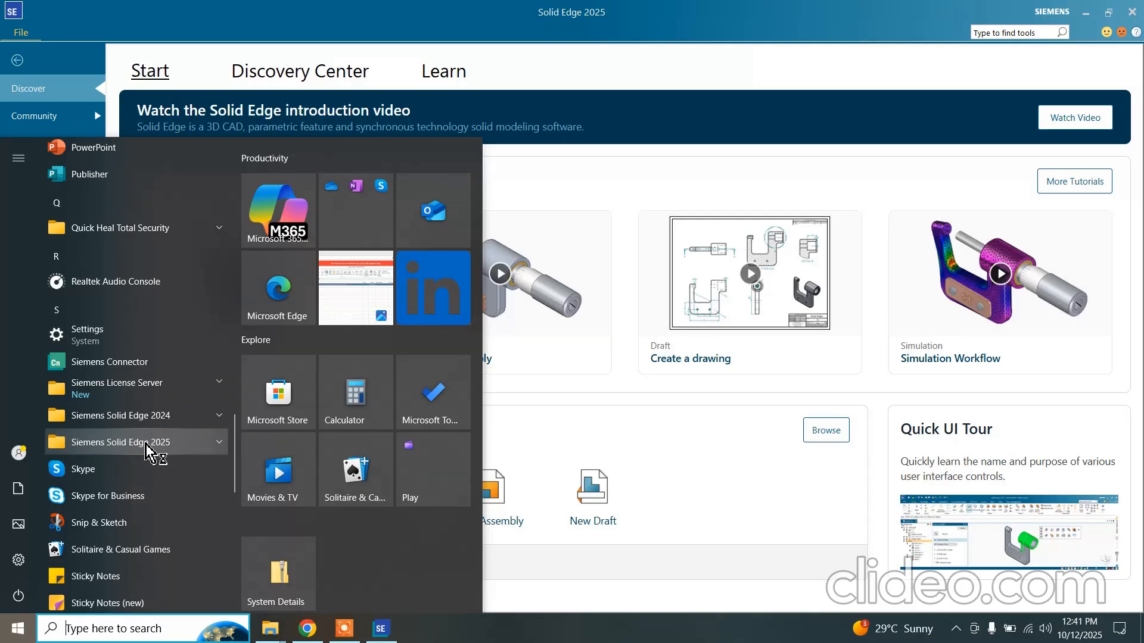
left_click(164, 444)
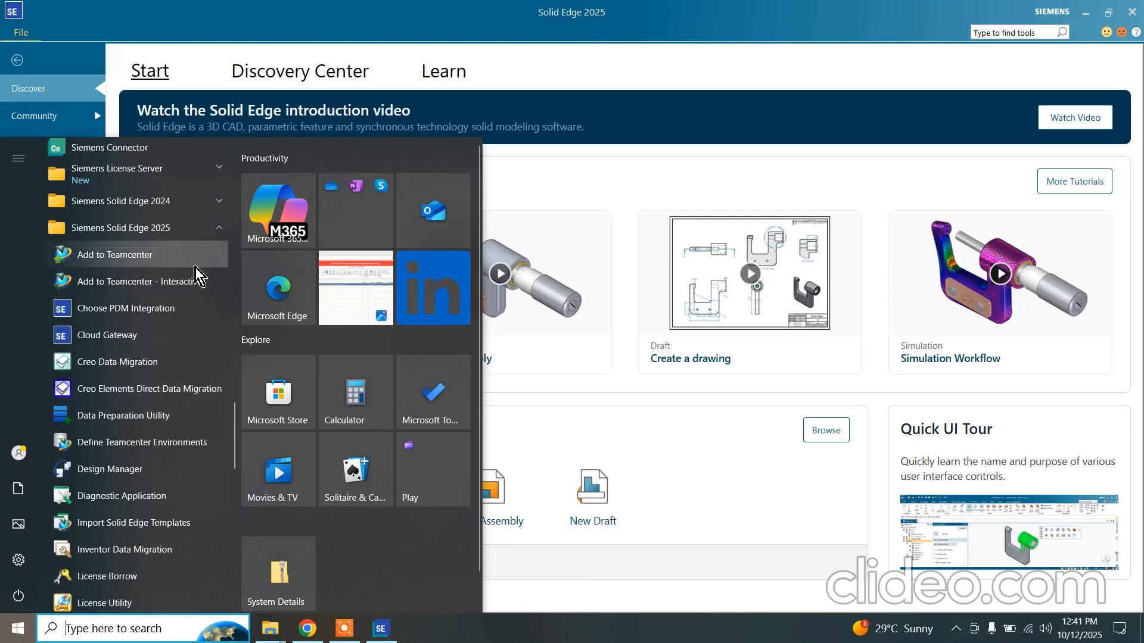
scroll(178, 332, "down", 1)
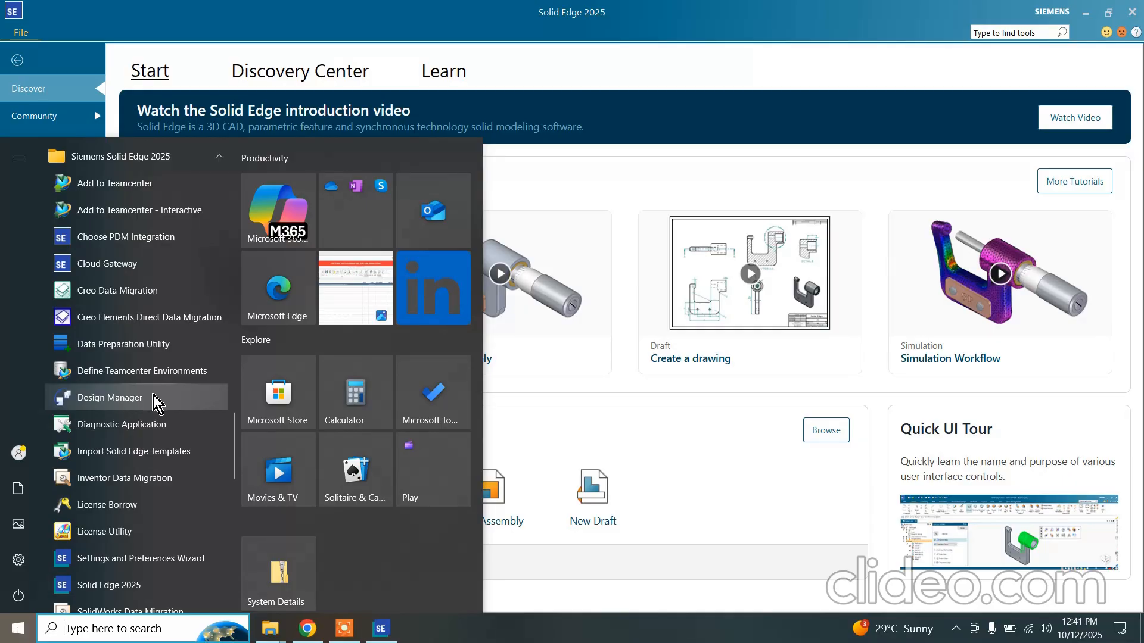
scroll(152, 408, "down", 1)
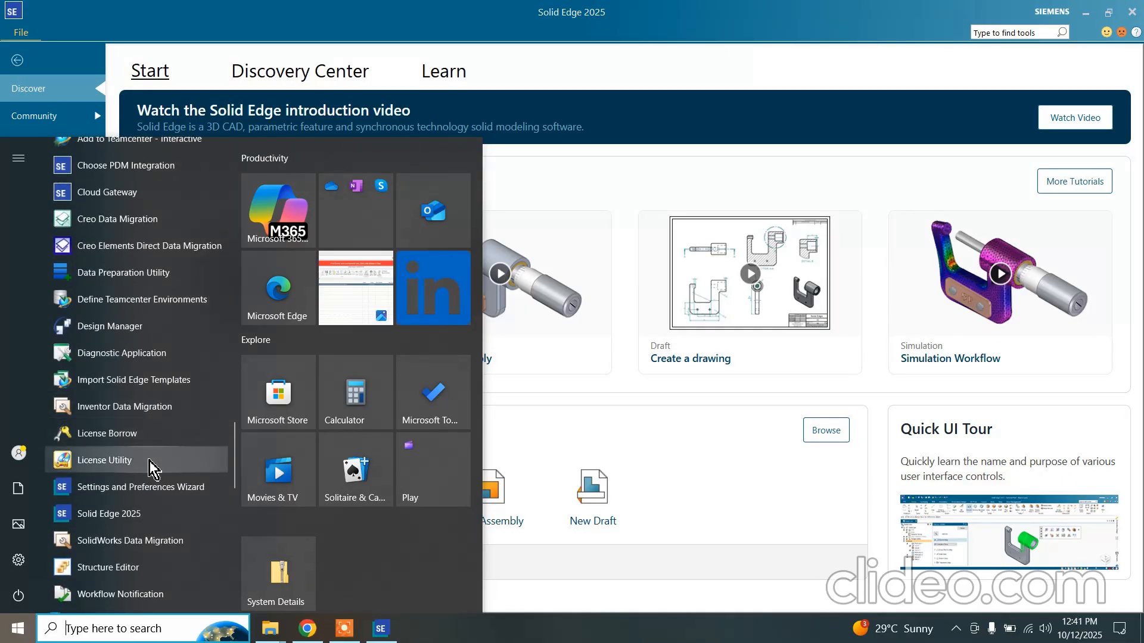
scroll(157, 494, "down", 1)
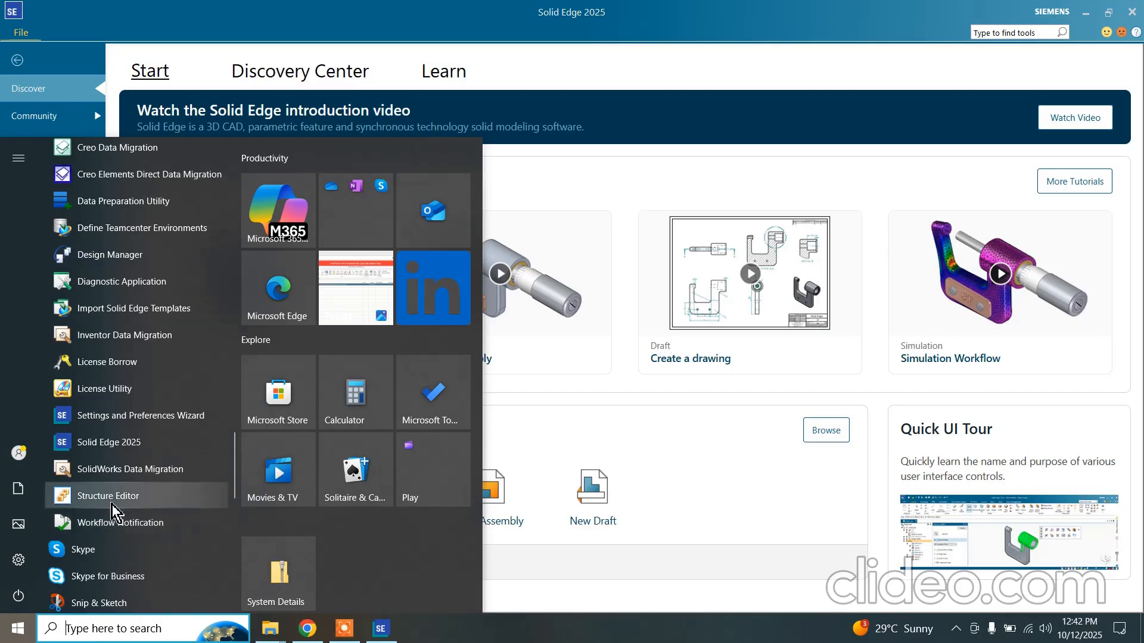
scroll(133, 401, "up", 4)
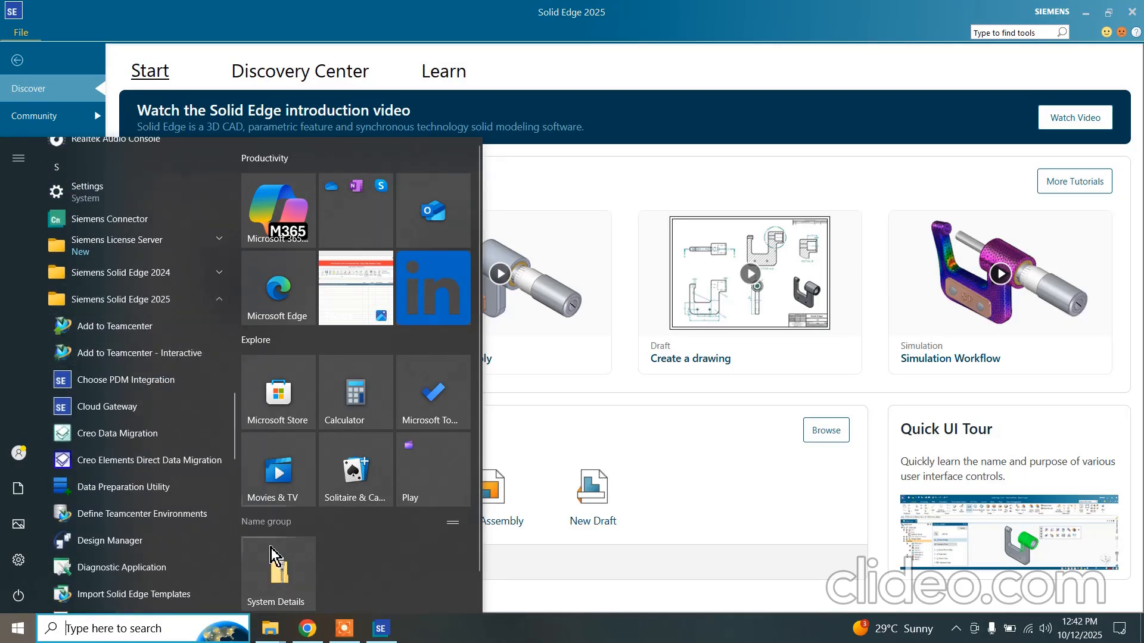
left_click(588, 553)
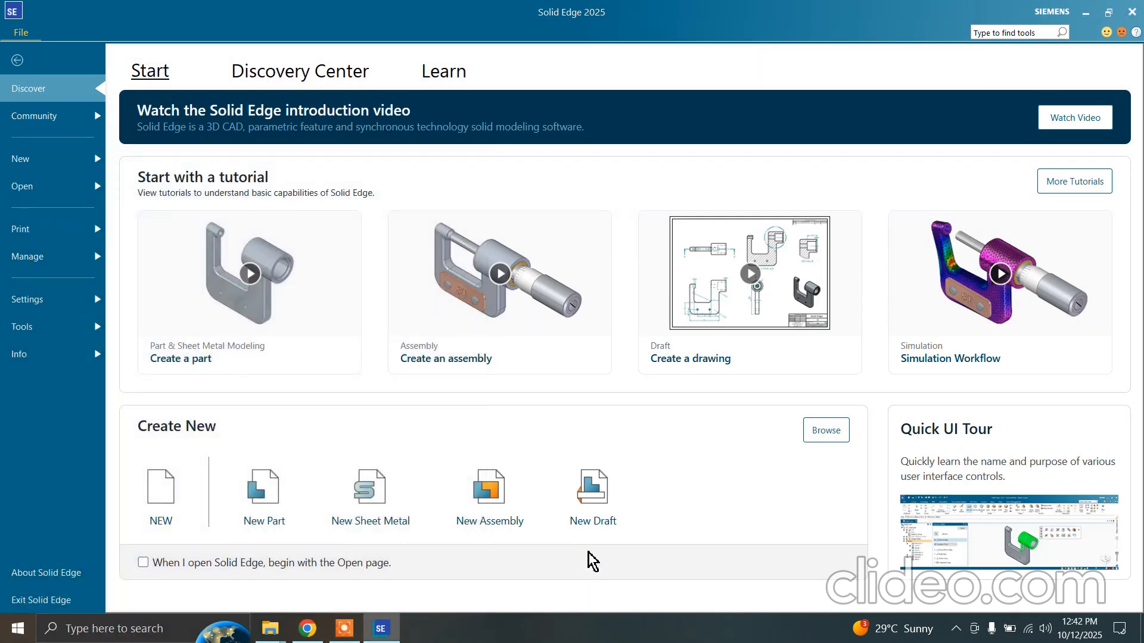
Review the Siemens Solid Edge 2025 program folder once more and return to the Solid Edge start page
left_click(17, 628)
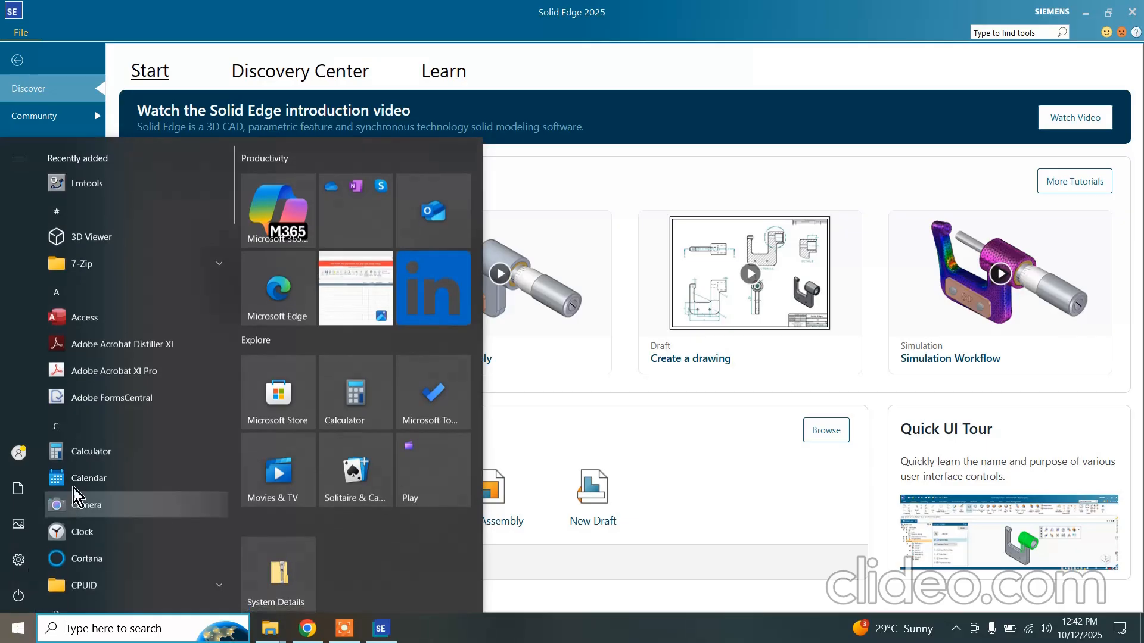
scroll(110, 477, "down", 10)
scroll(113, 509, "down", 10)
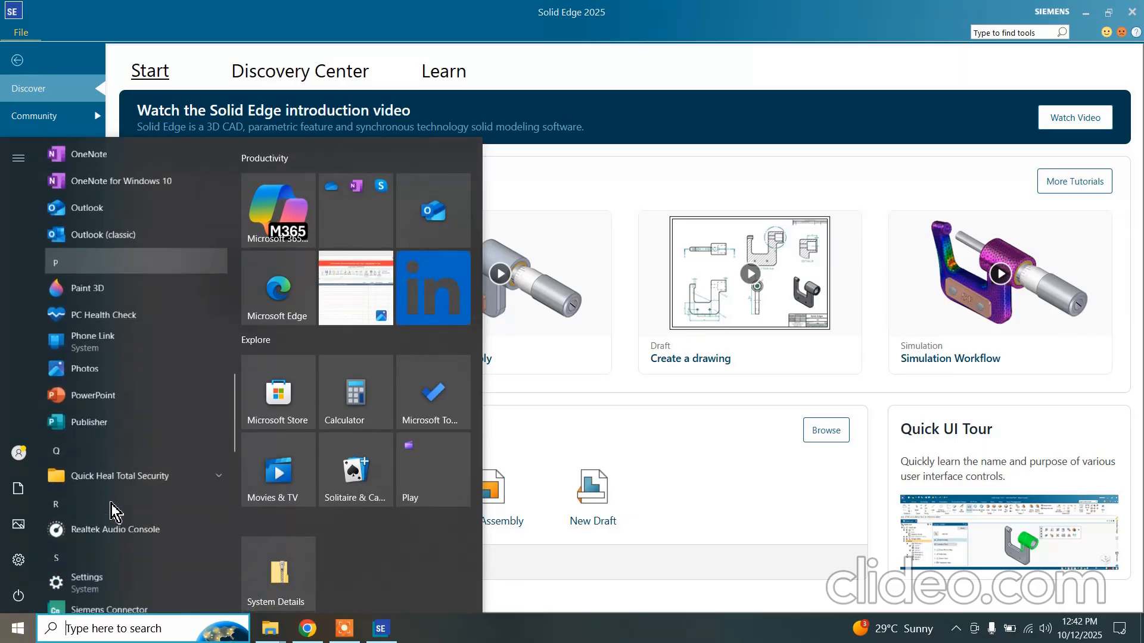
left_click(153, 443)
scroll(155, 429, "down", 5)
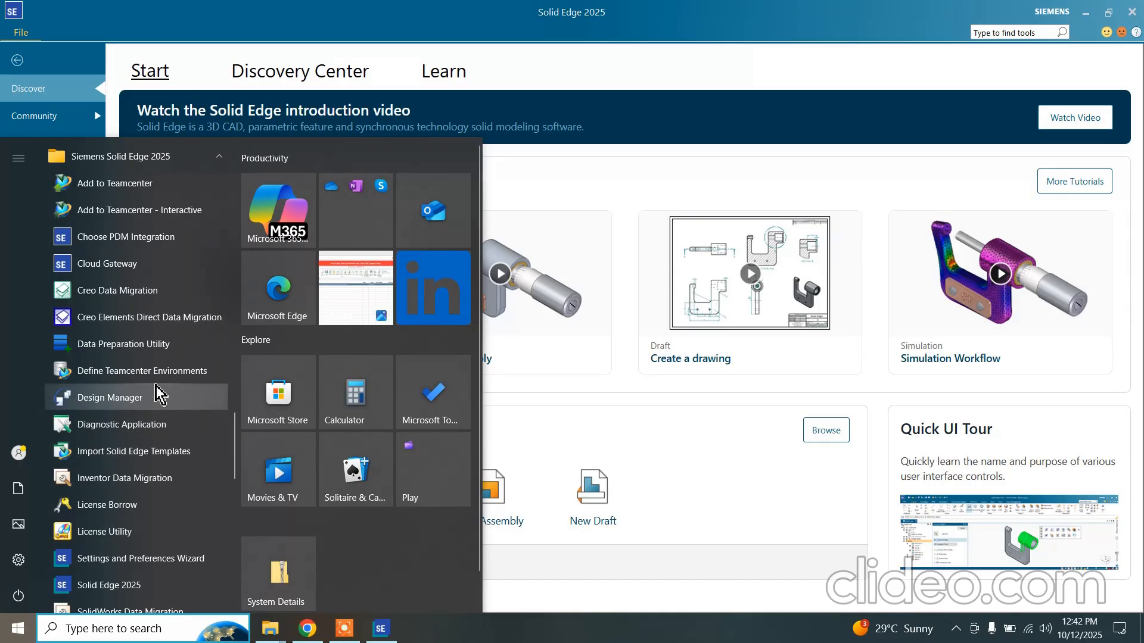
scroll(163, 452, "down", 1)
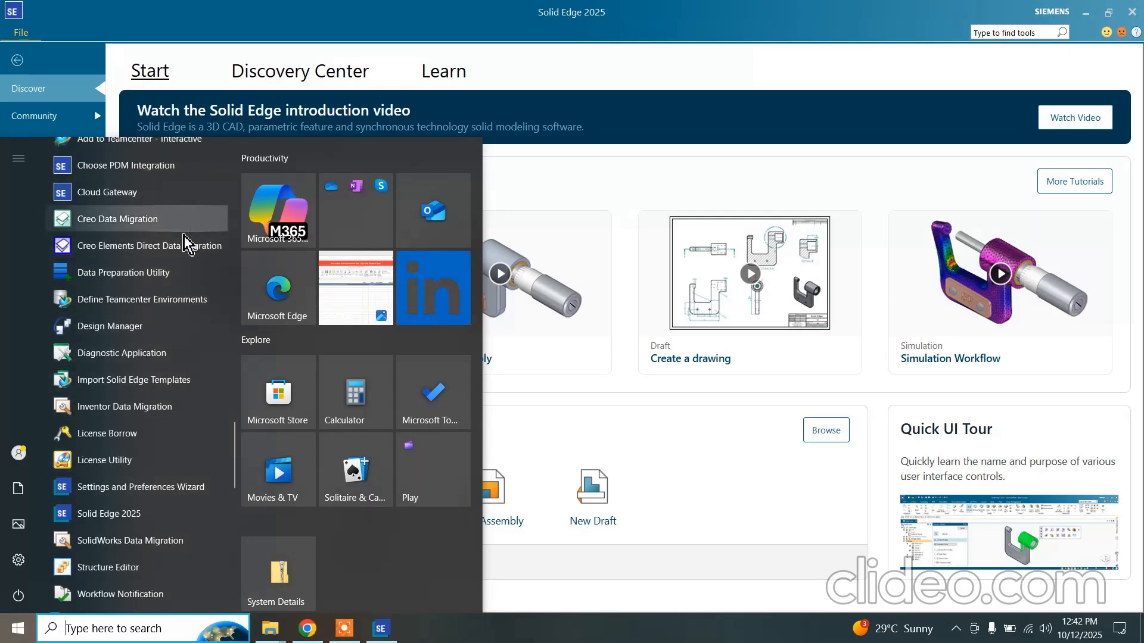
left_click(522, 616)
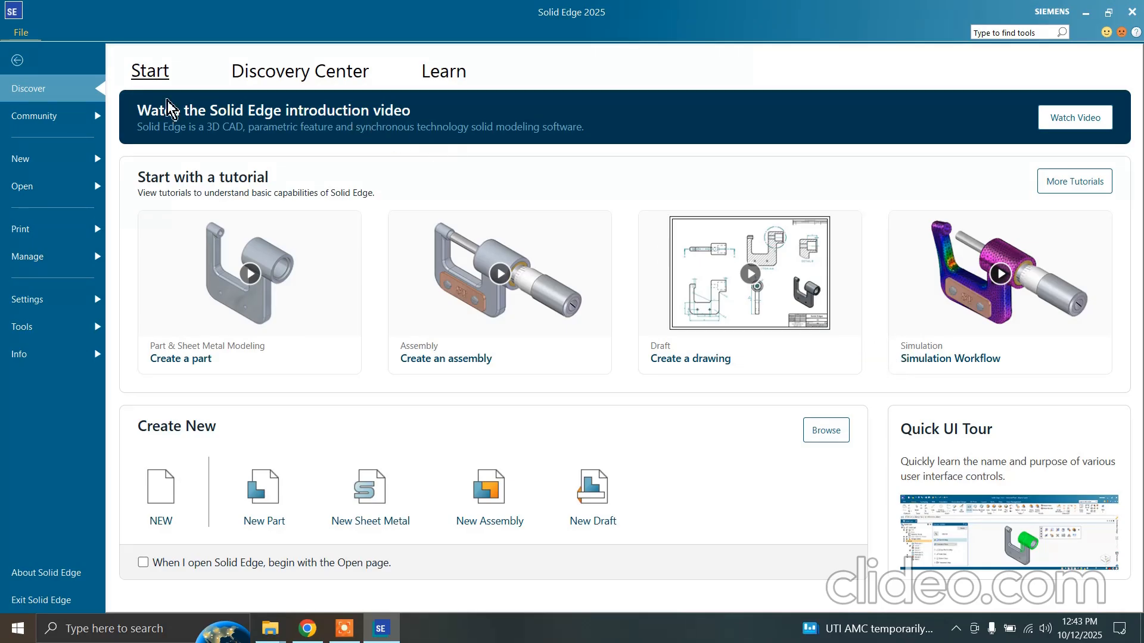
Read through the What's New entries in the Discovery Center and show the Learn page resources
left_click(337, 73)
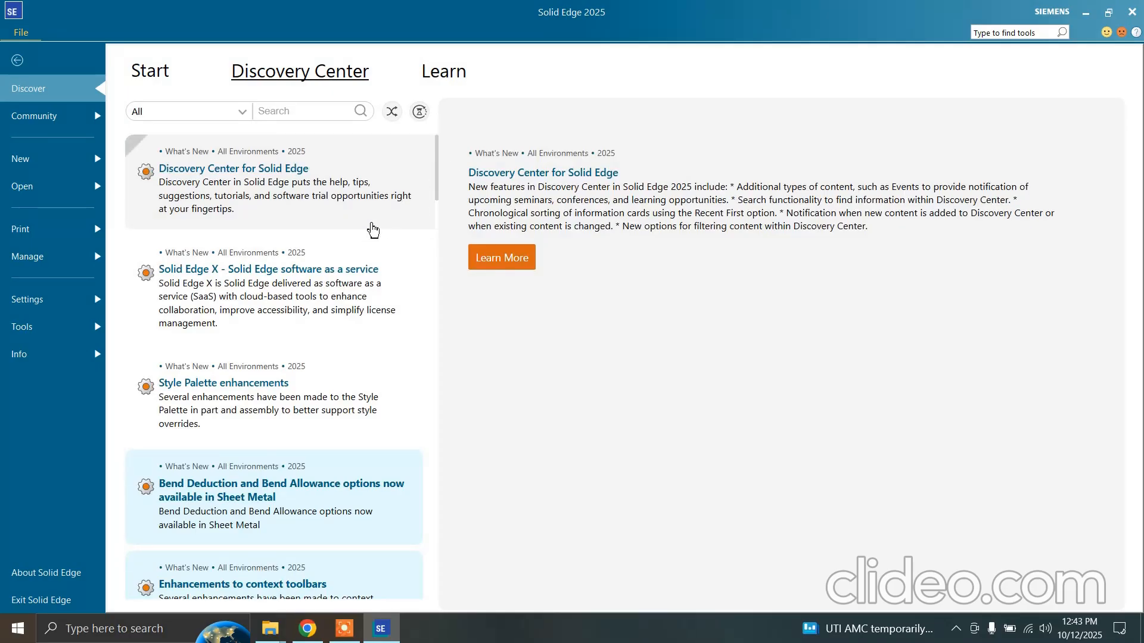
scroll(334, 242, "down", 3)
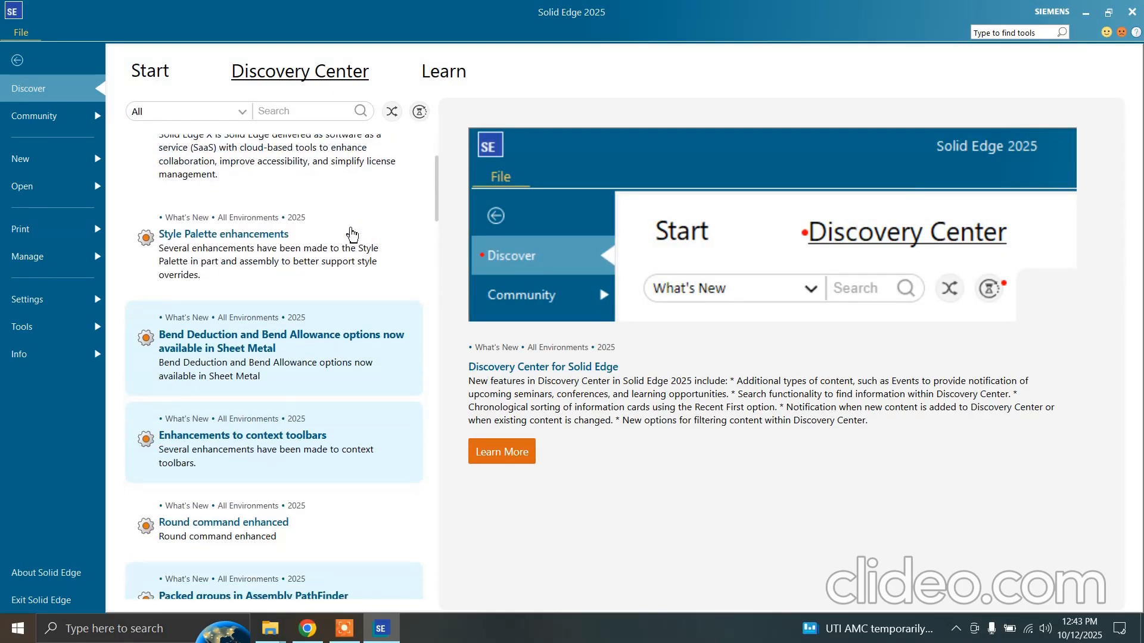
scroll(351, 238, "down", 1)
scroll(322, 292, "down", 1)
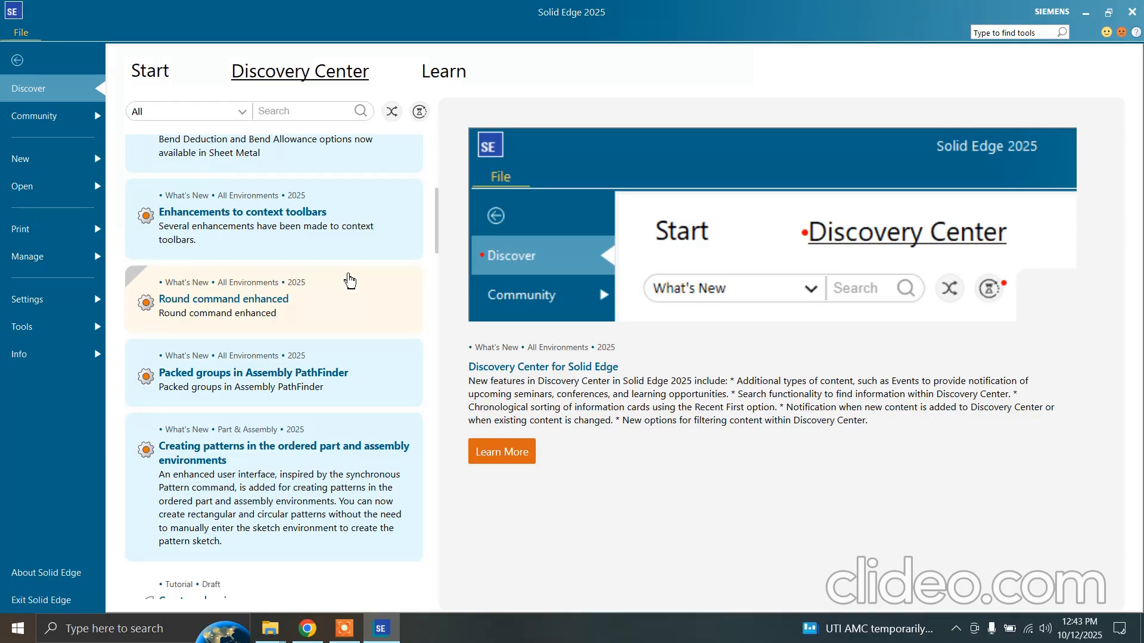
left_click(442, 73)
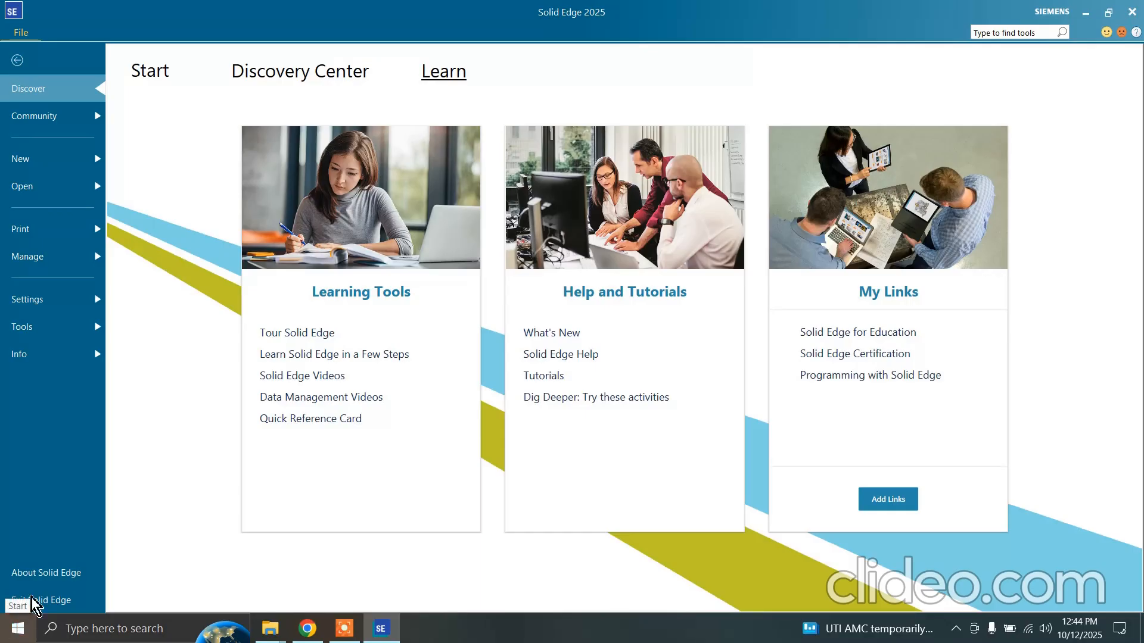
Check the licensed modules in the About Solid Edge information, close it and show the Community resources
left_click(54, 574)
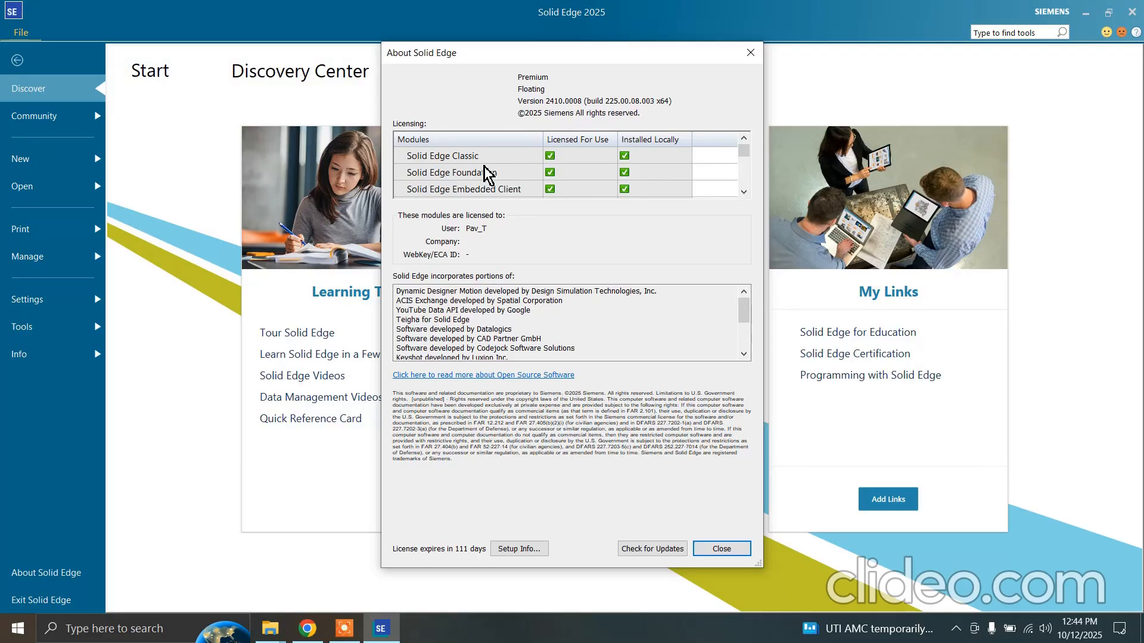
scroll(486, 174, "down", 1)
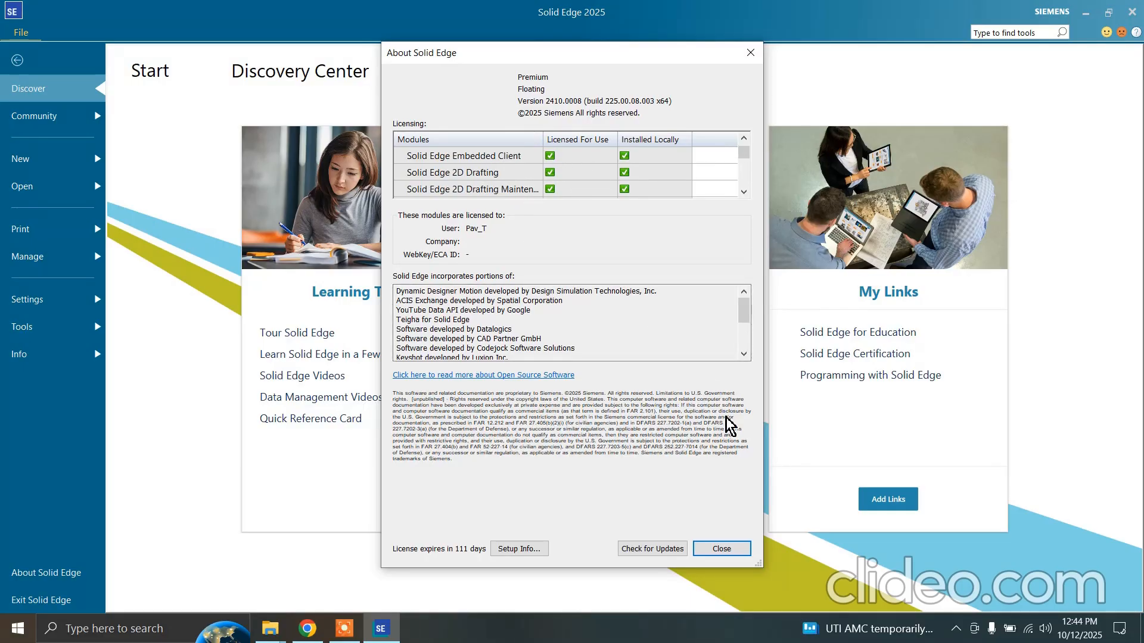
left_click(77, 120)
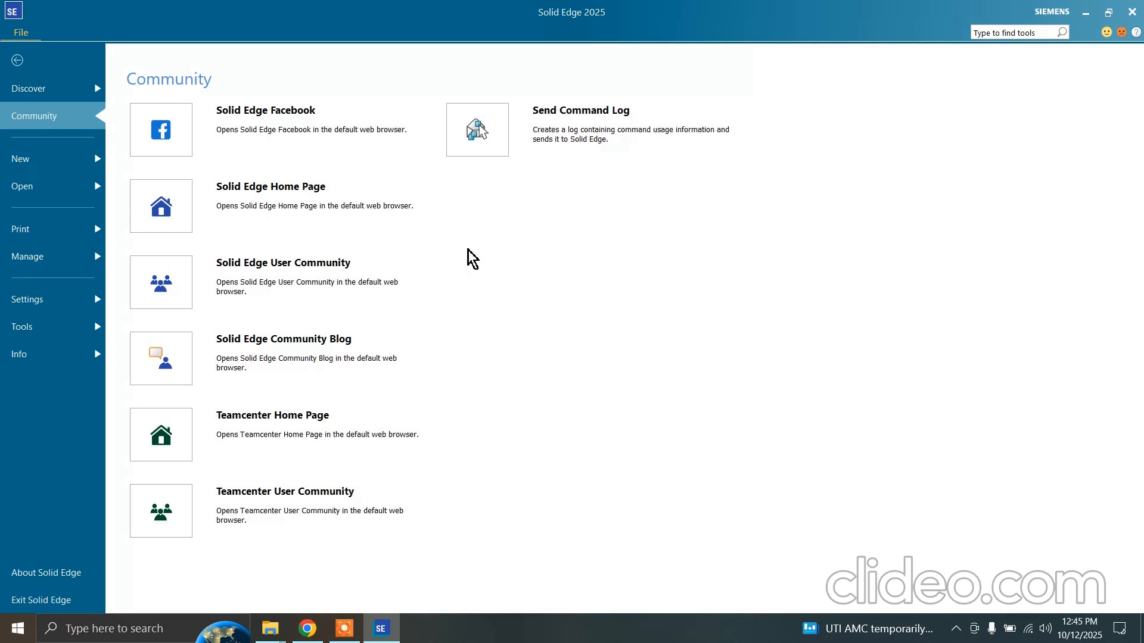
Examine the ISO metric assembly, weldment, draft, part and sheet metal templates offered for new documents
left_click(71, 160)
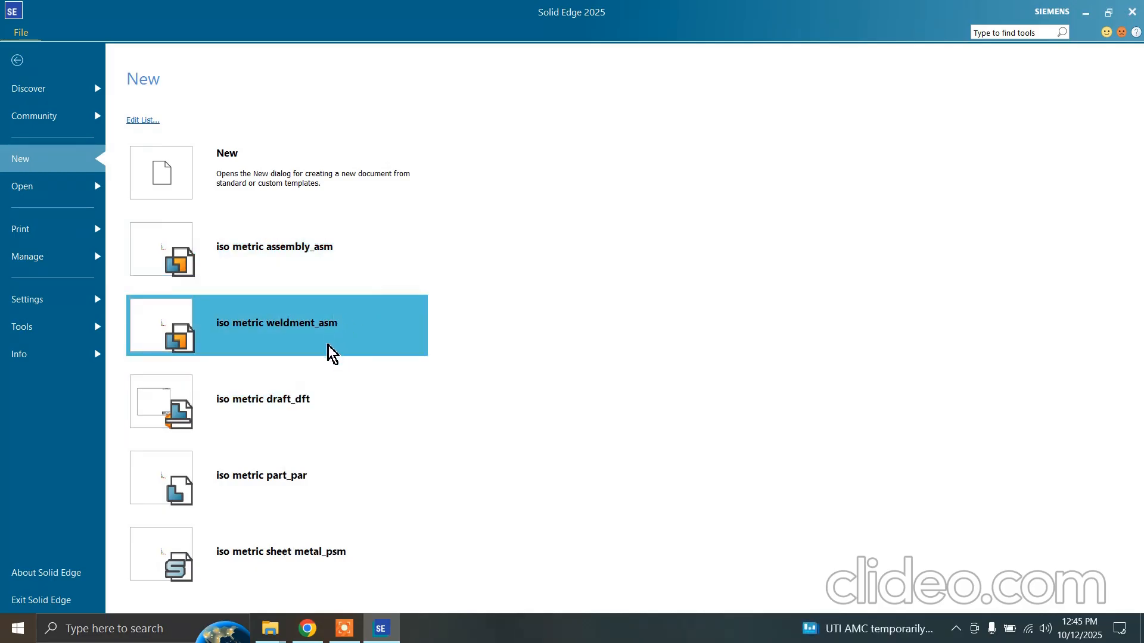
mouse_move(328, 346)
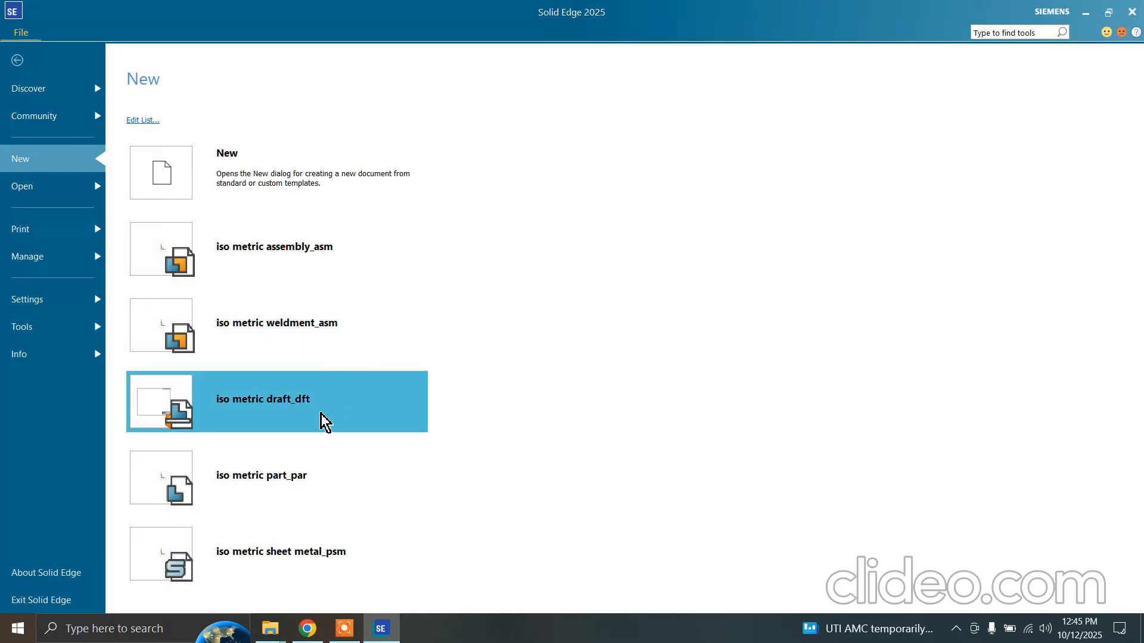
mouse_move(288, 421)
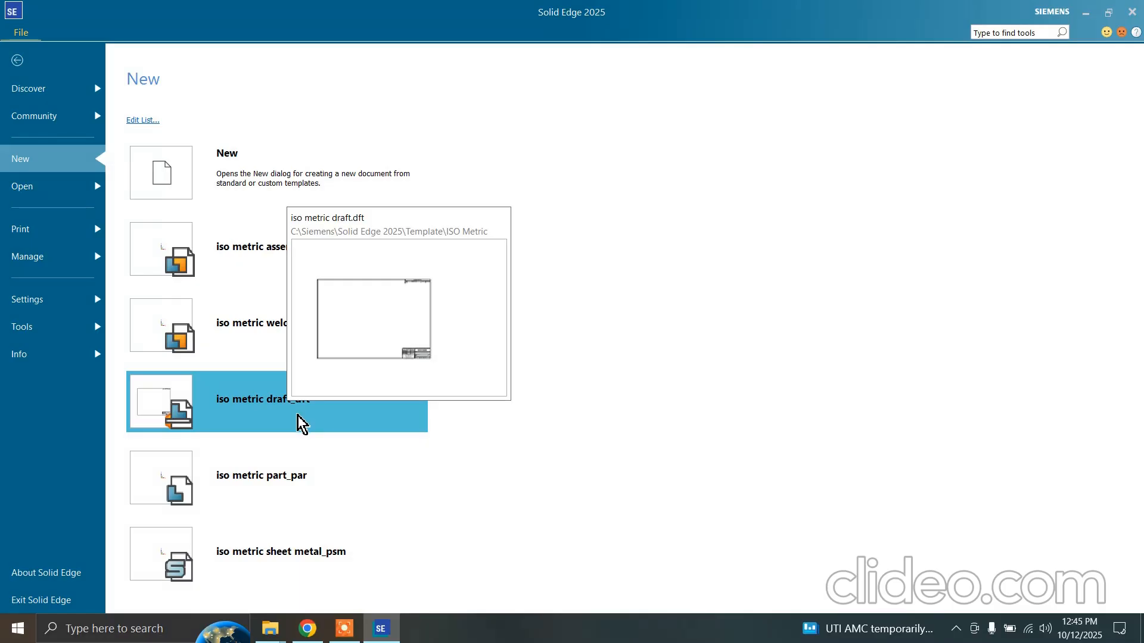
mouse_move(378, 482)
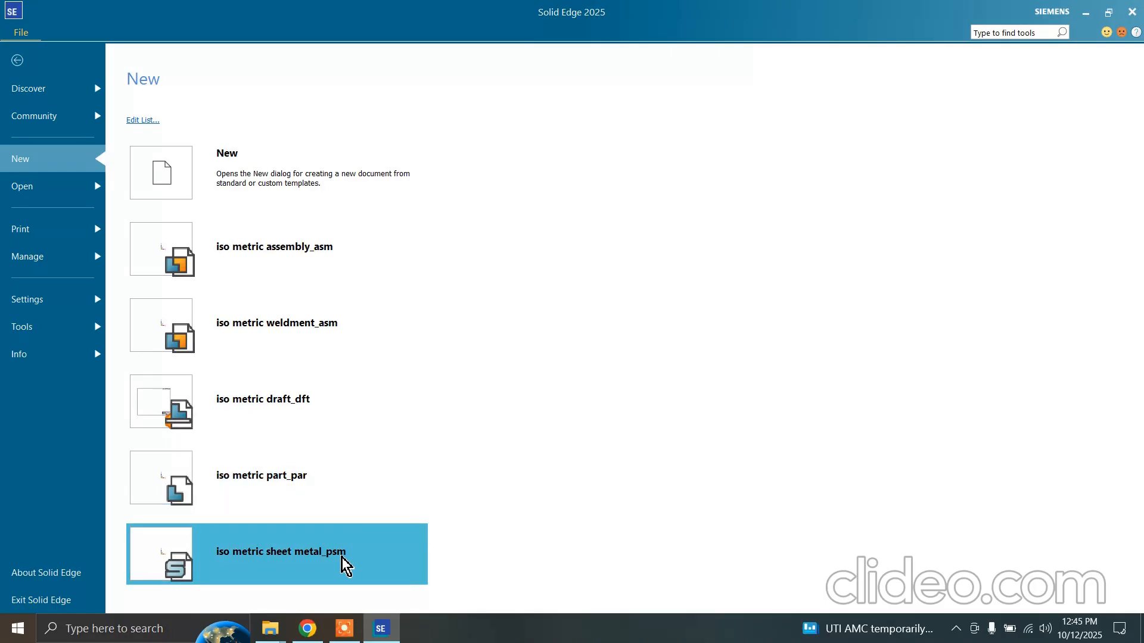
mouse_move(346, 566)
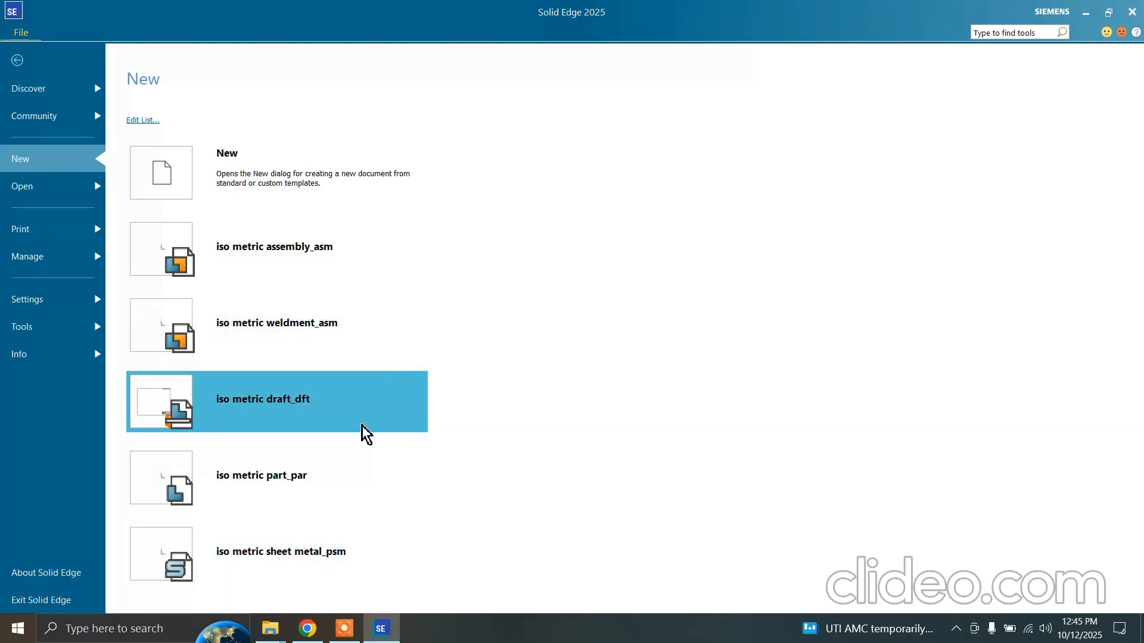
mouse_move(378, 423)
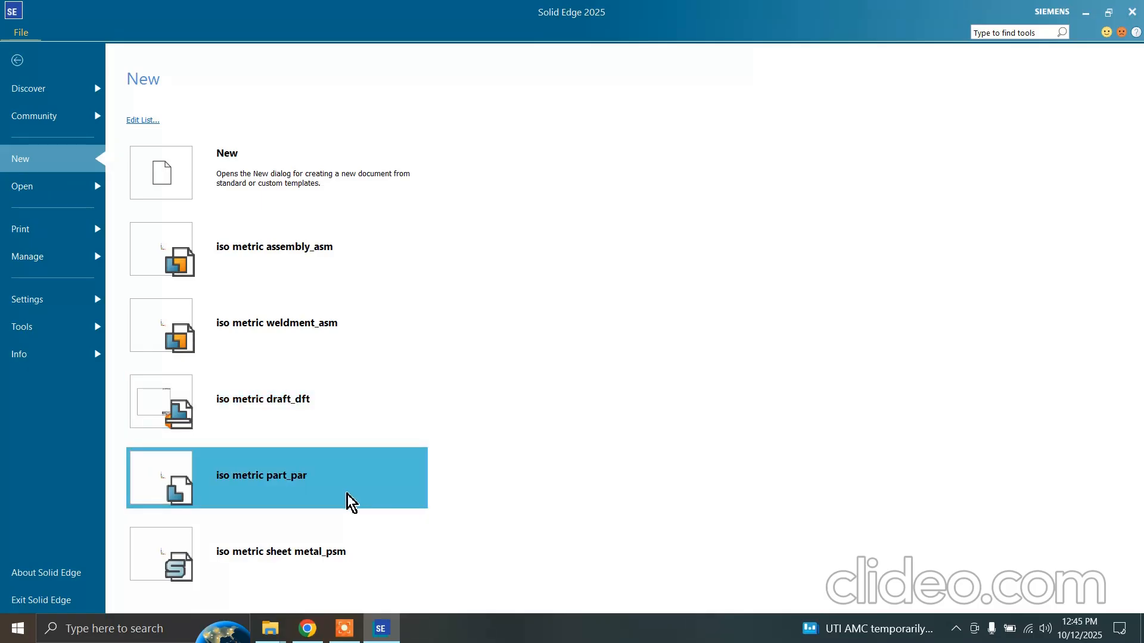
mouse_move(351, 504)
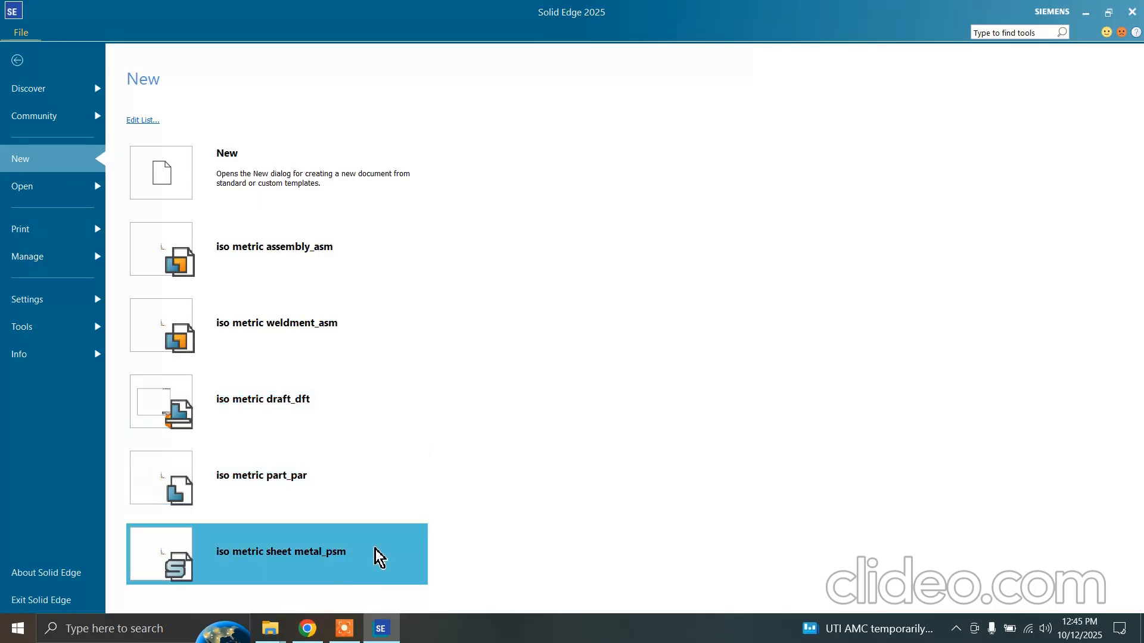
mouse_move(395, 547)
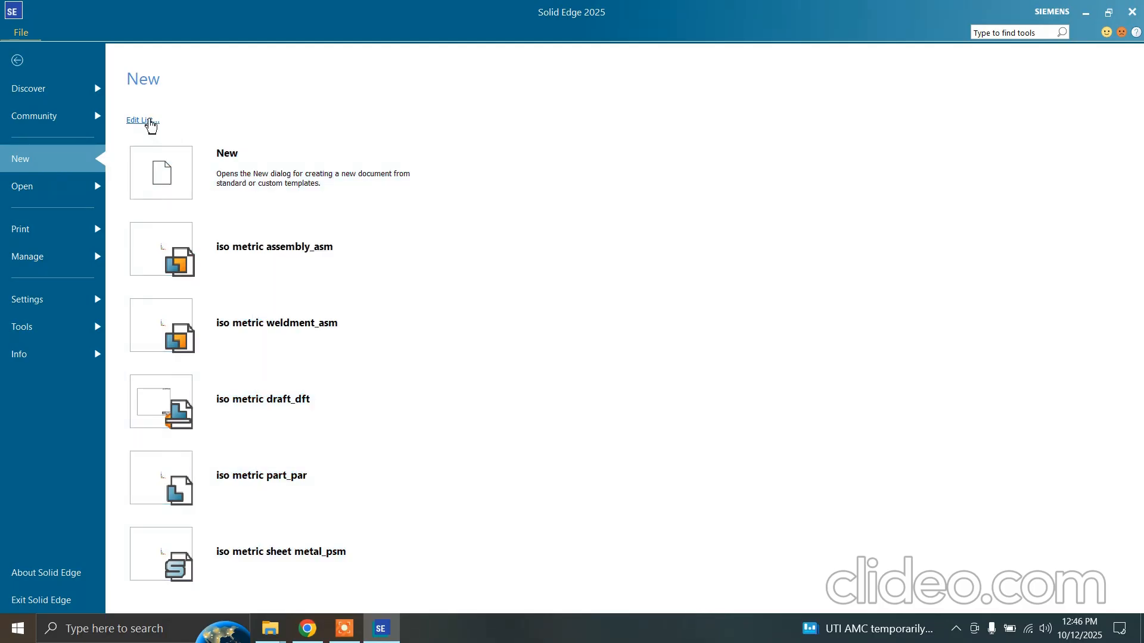
Edit the new-document template list to use the ANSI Inch standard templates
left_click(148, 121)
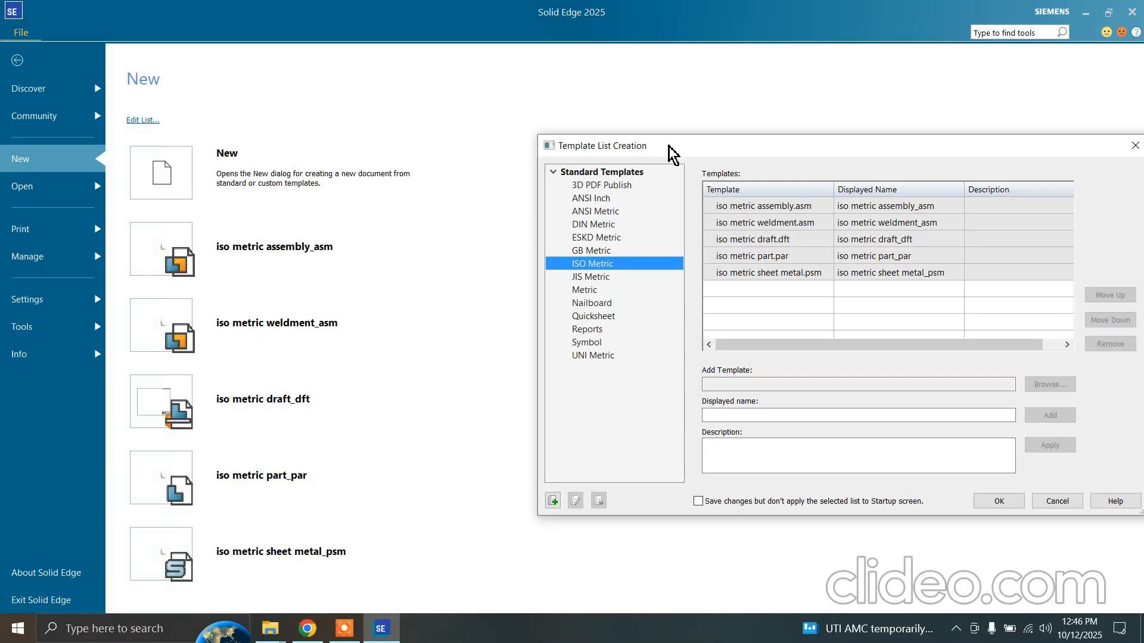
left_click_drag(669, 148, 498, 137)
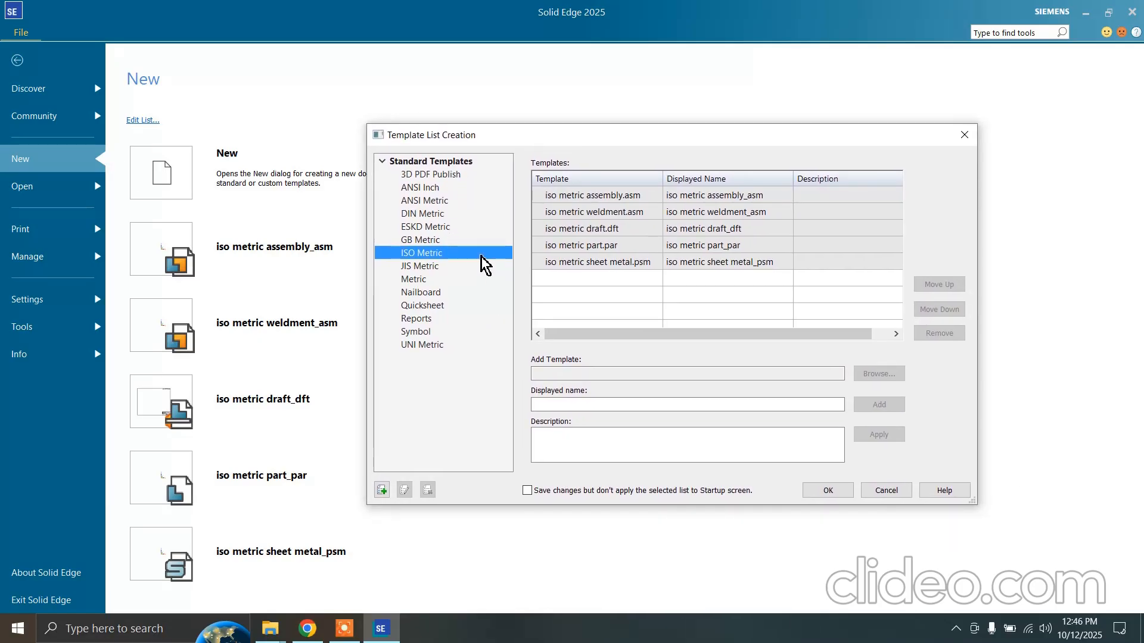
left_click(429, 202)
left_click(430, 188)
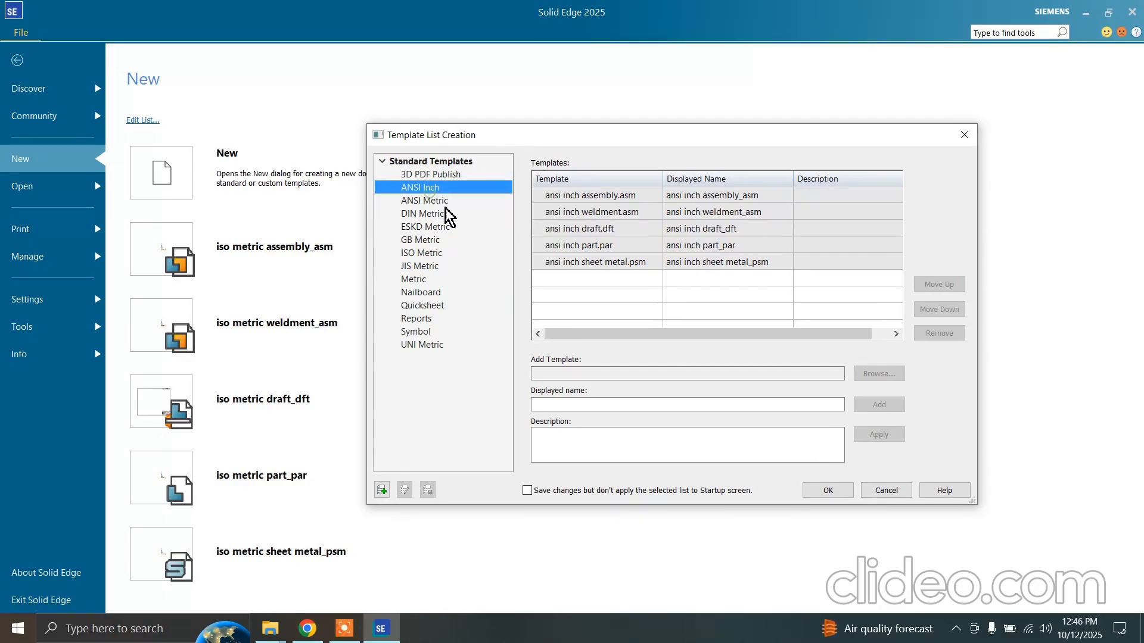
left_click(839, 492)
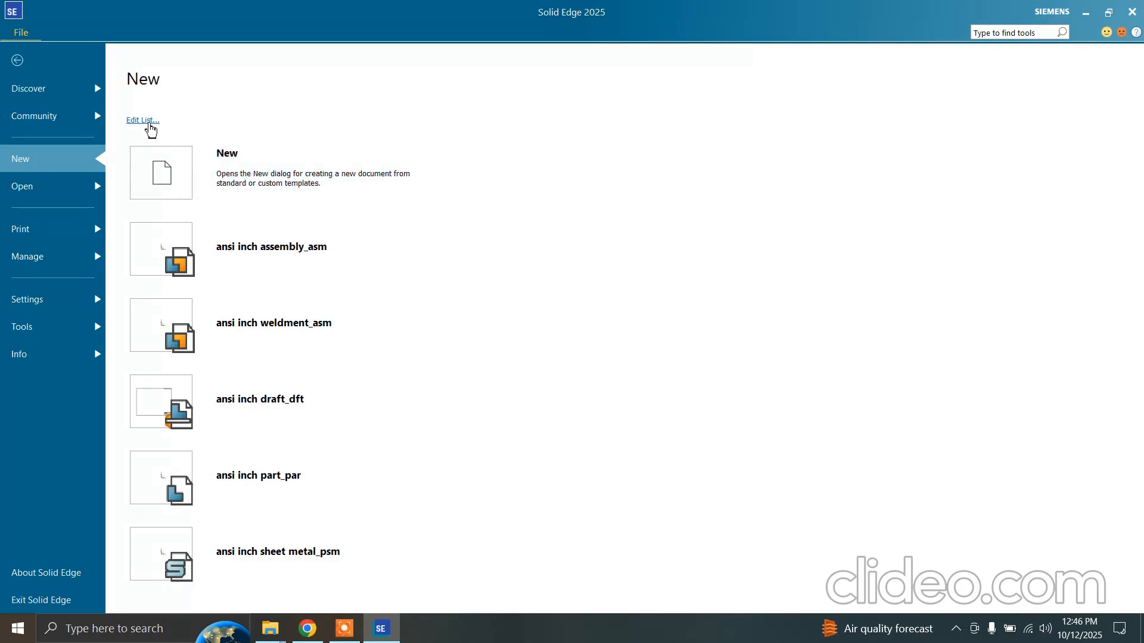
Switch the new-document template list back to the ISO Metric standard templates
left_click(149, 124)
left_click(429, 253)
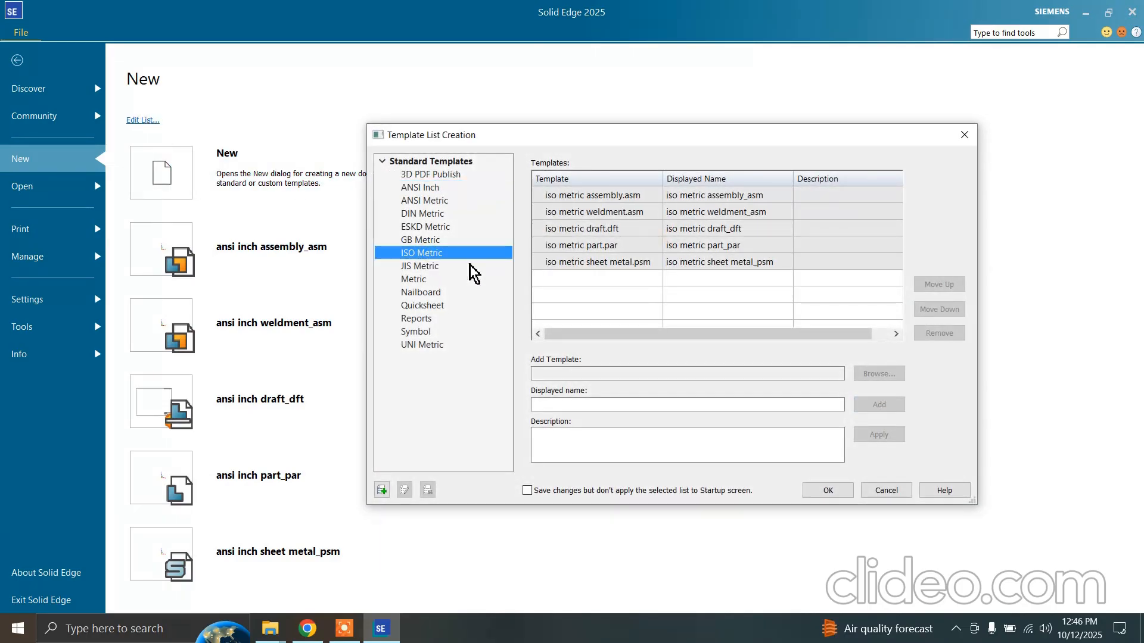
left_click(813, 494)
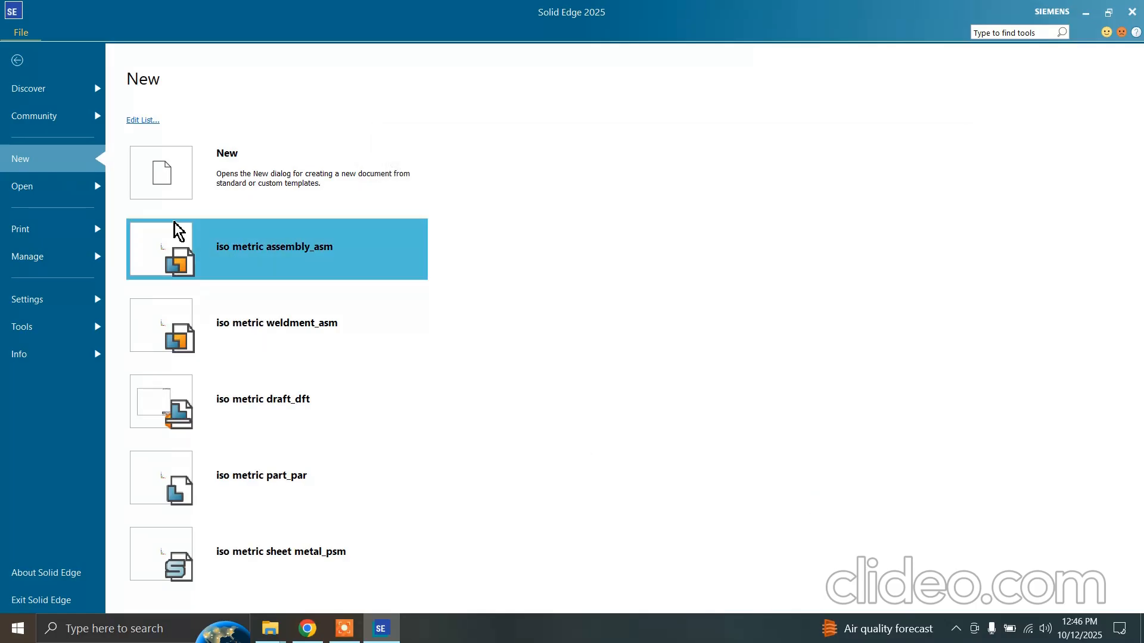
Review the recent files and the document formats available when browsing for a file, then cancel without opening anything
left_click(33, 188)
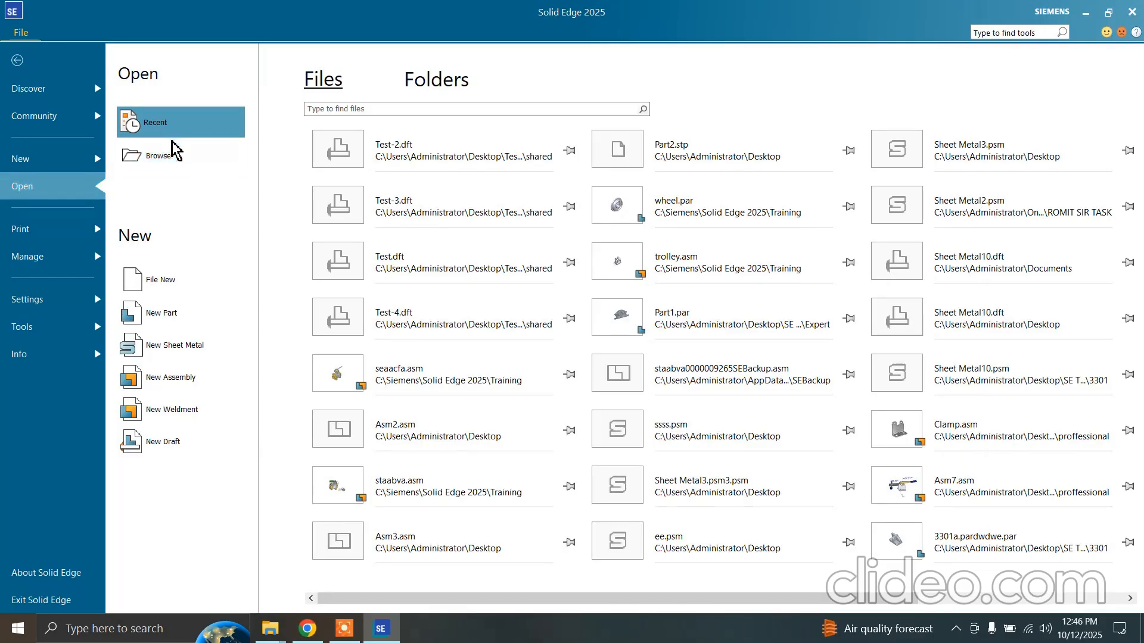
left_click(170, 161)
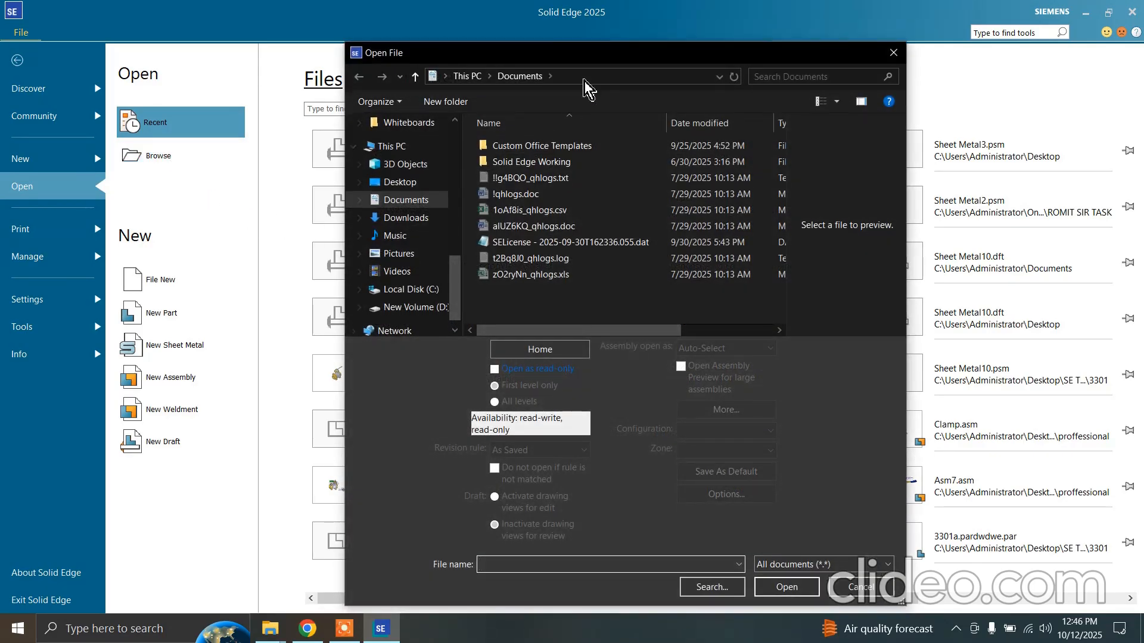
left_click(894, 58)
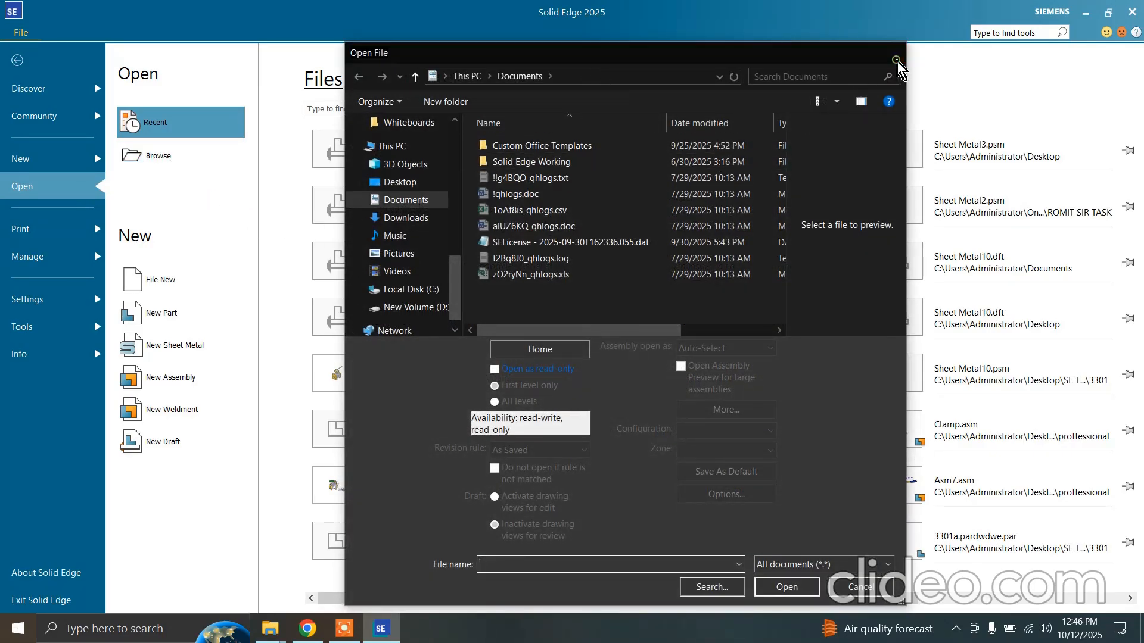
left_click(199, 166)
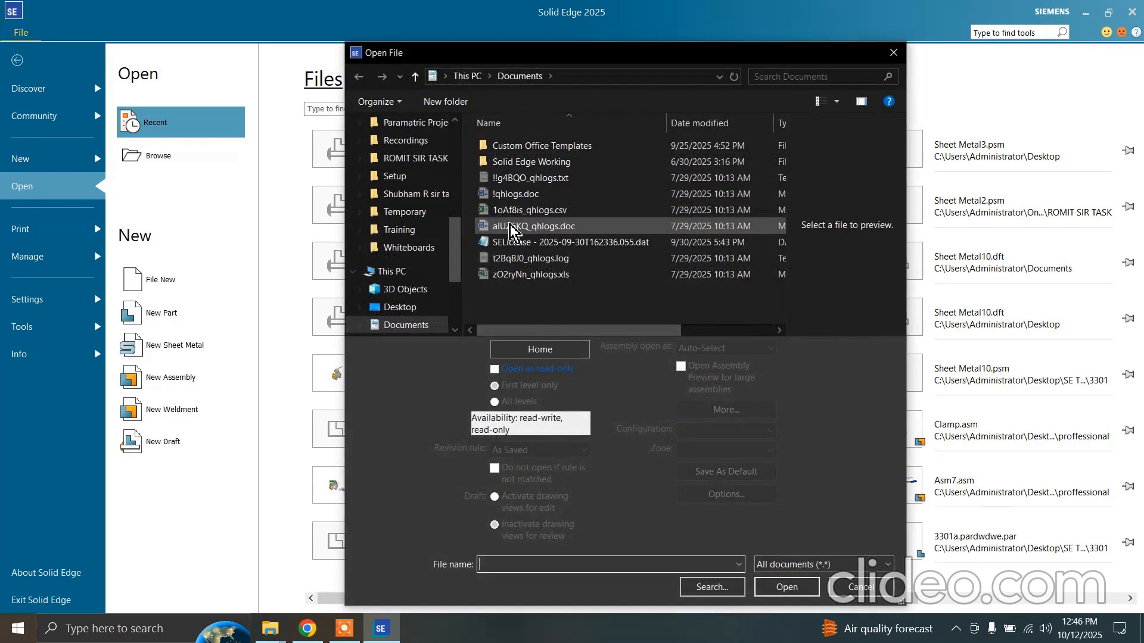
left_click(821, 566)
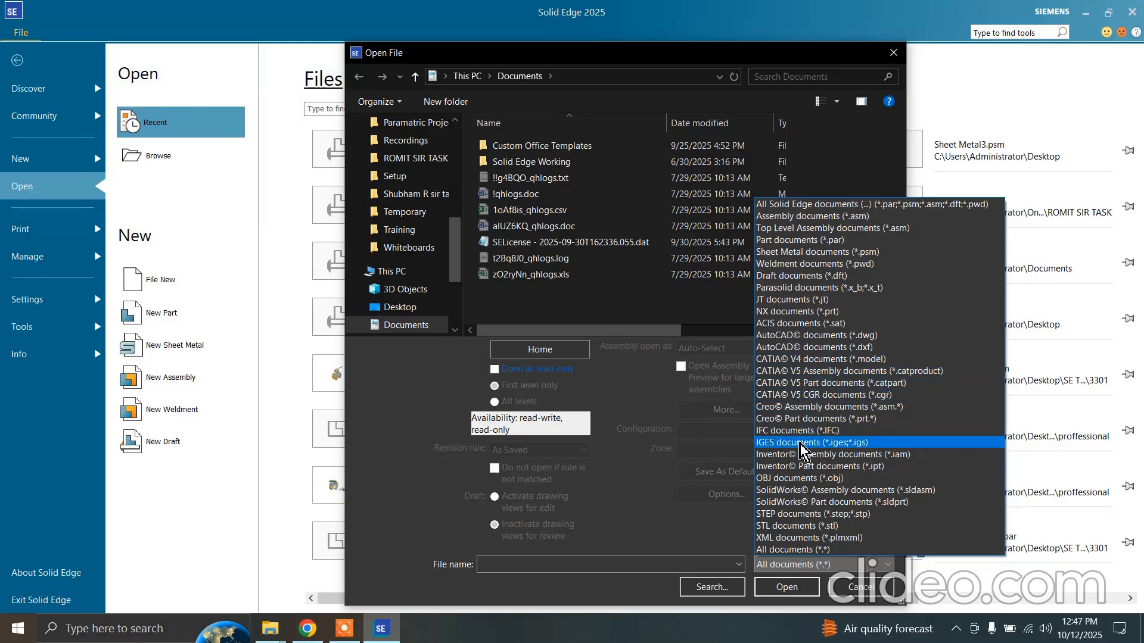
left_click(739, 541)
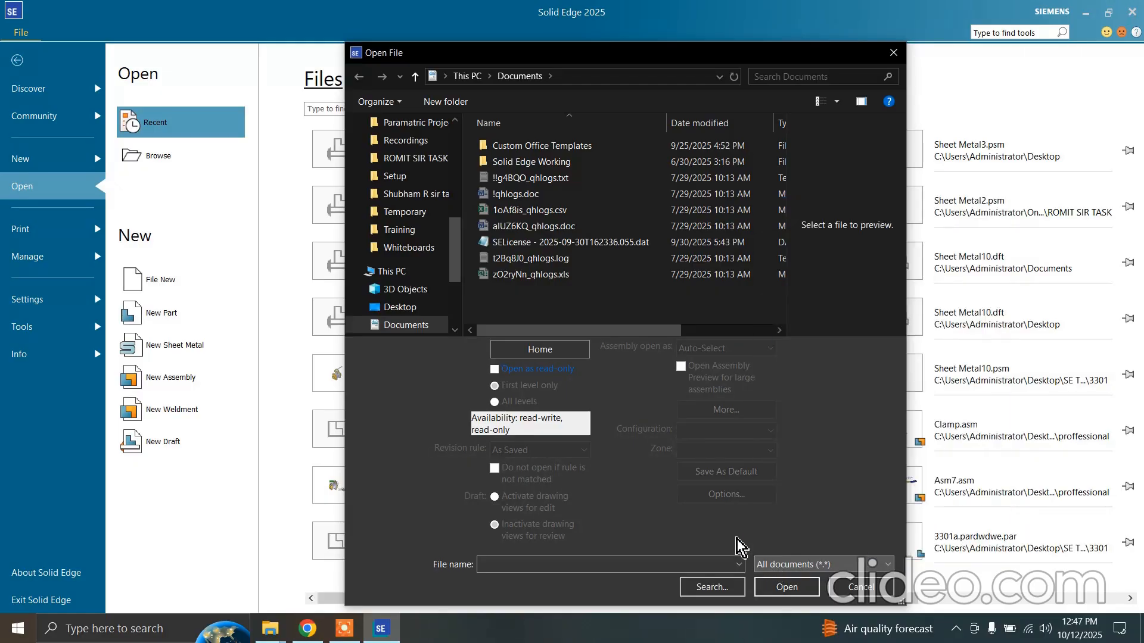
left_click(861, 589)
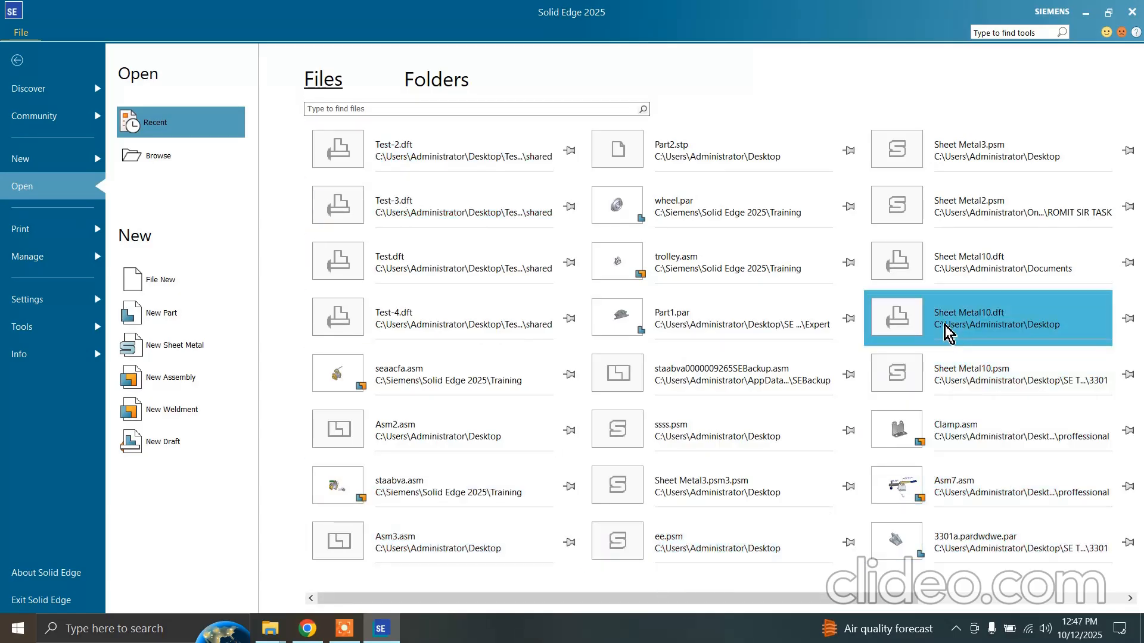
mouse_move(949, 333)
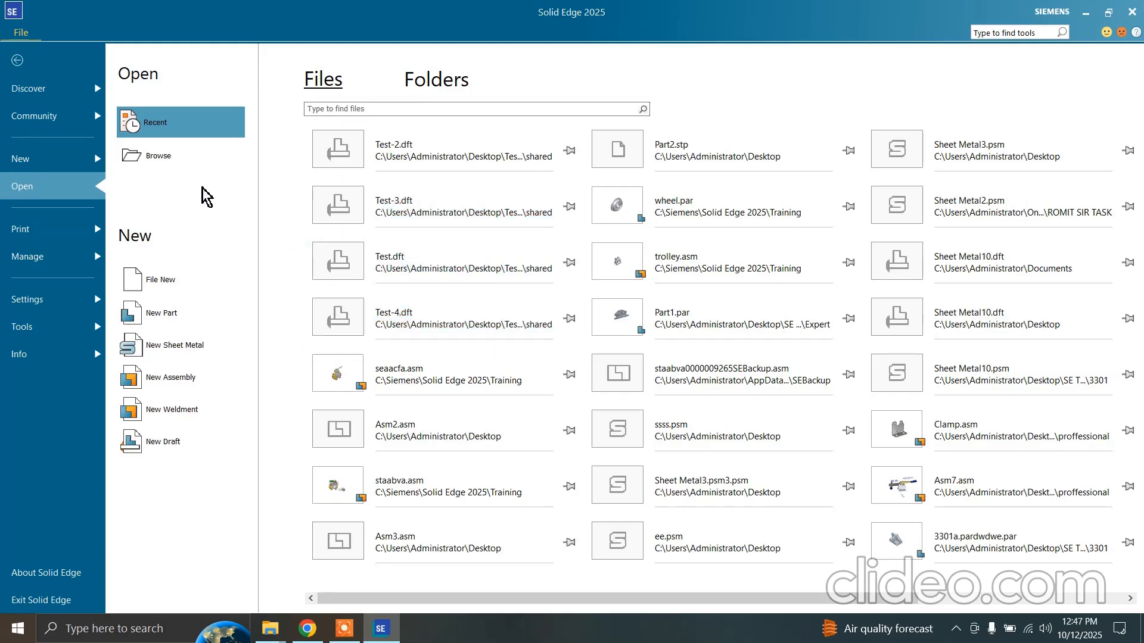
In the Save options, choose uniquely named backup copies for unsaved documents and adjust the backup interval in minutes
left_click(62, 302)
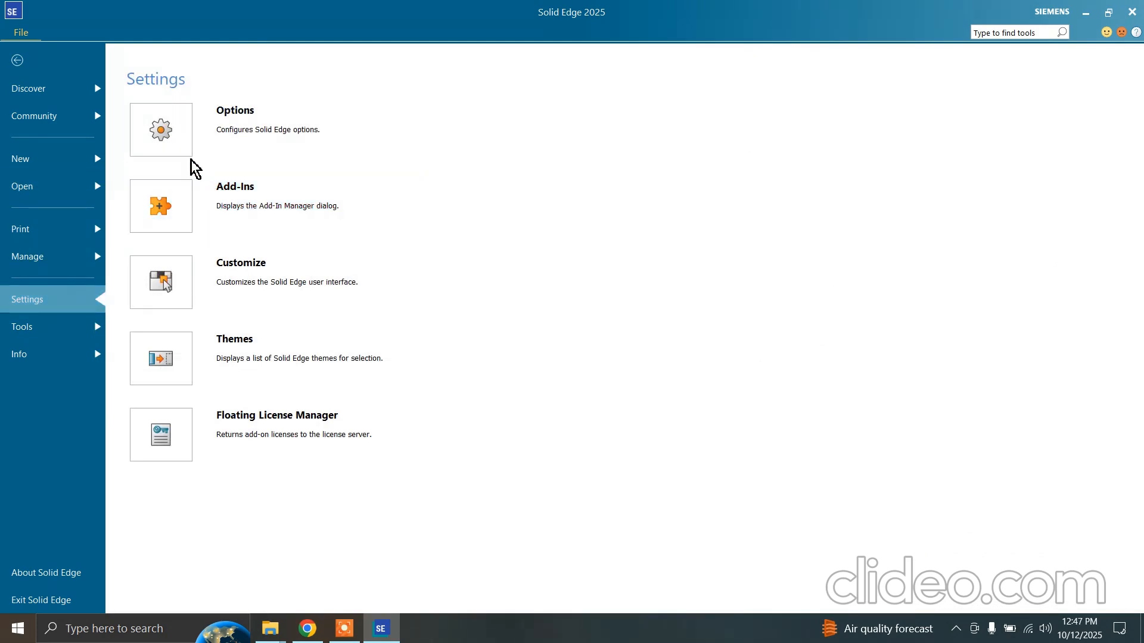
left_click(184, 137)
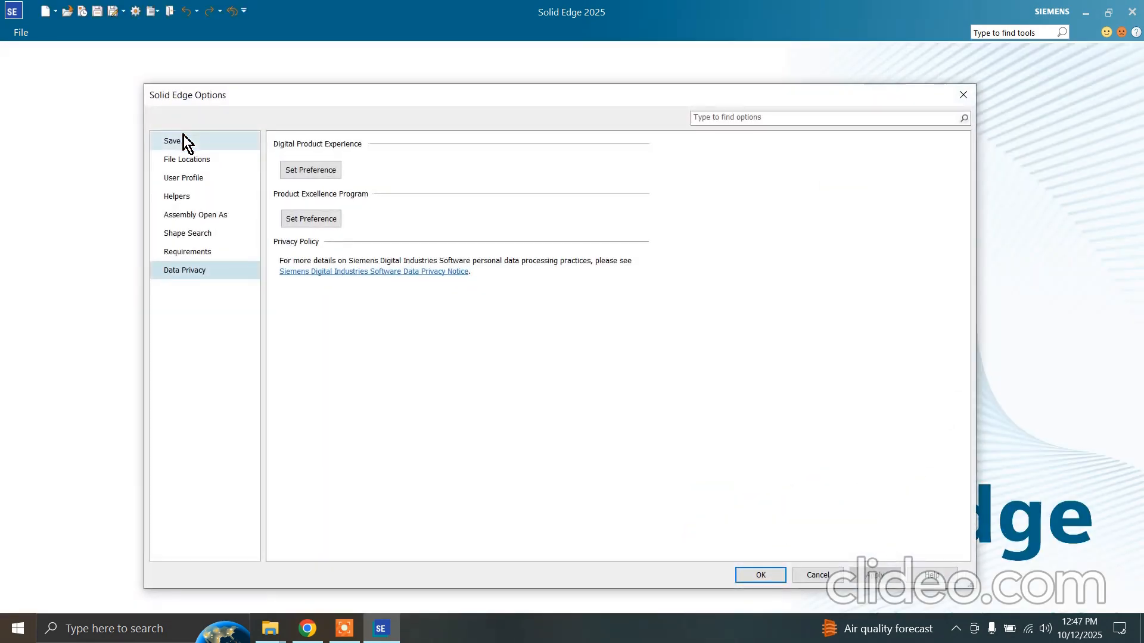
left_click(189, 142)
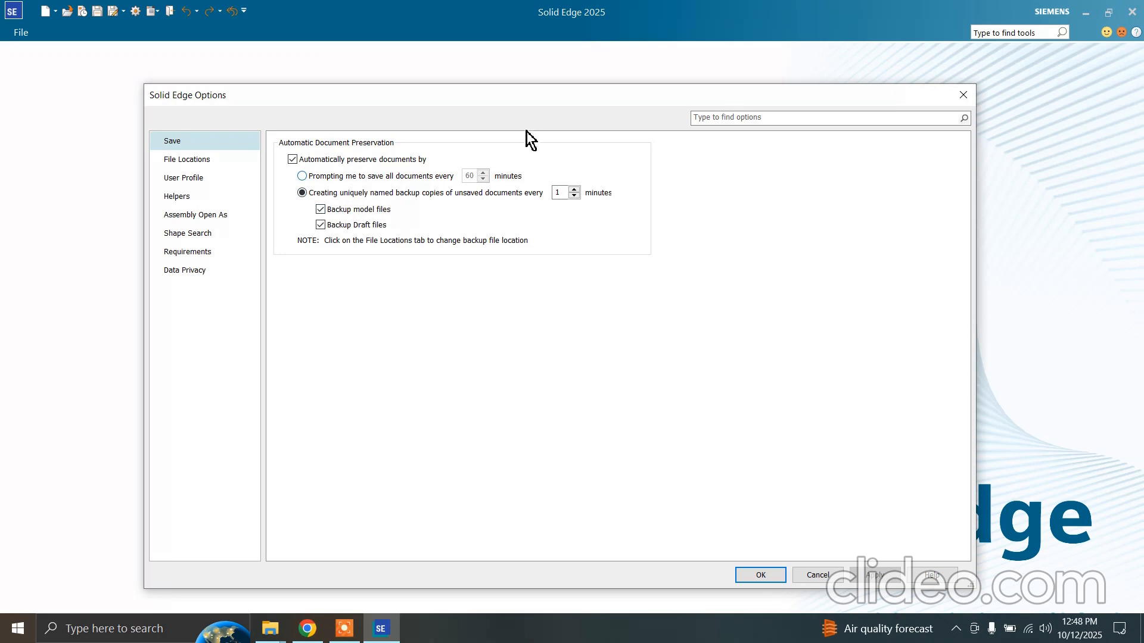
left_click(433, 173)
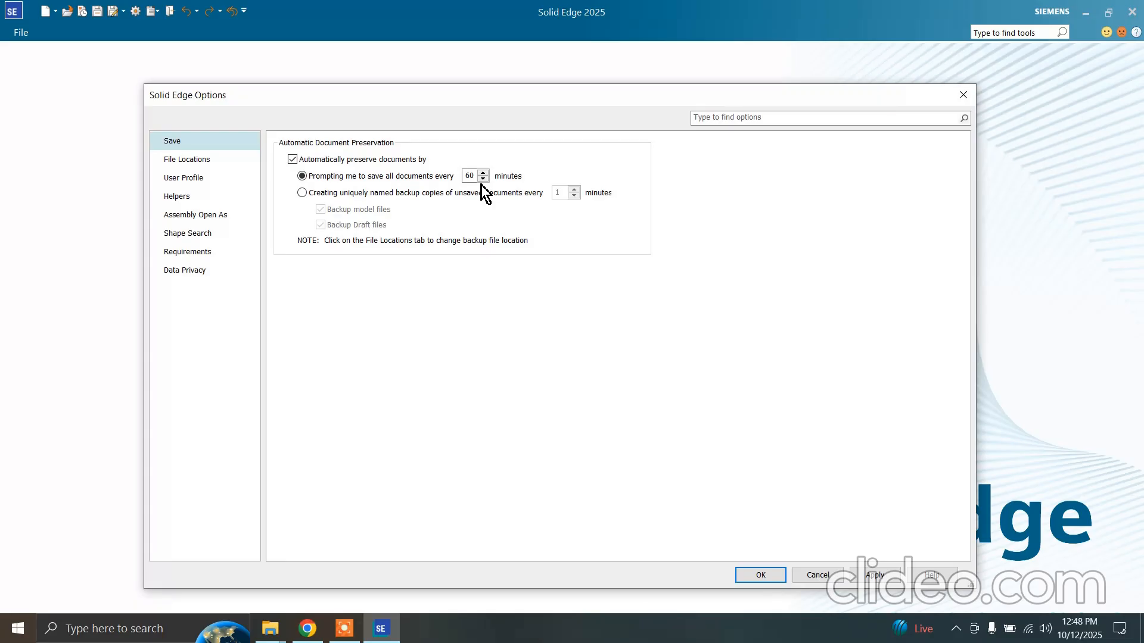
left_click(434, 194)
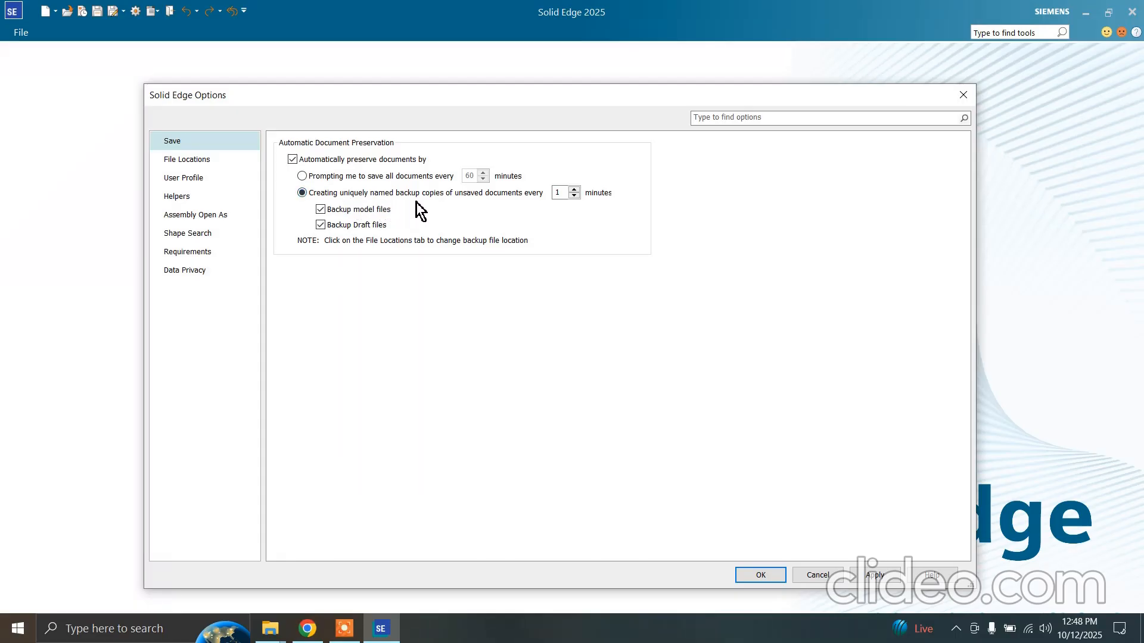
left_click(574, 190)
left_click(574, 190)
Examine the backup folder, bend allowance file and holes database file locations, and cancel changing the holes database folder
left_click(209, 158)
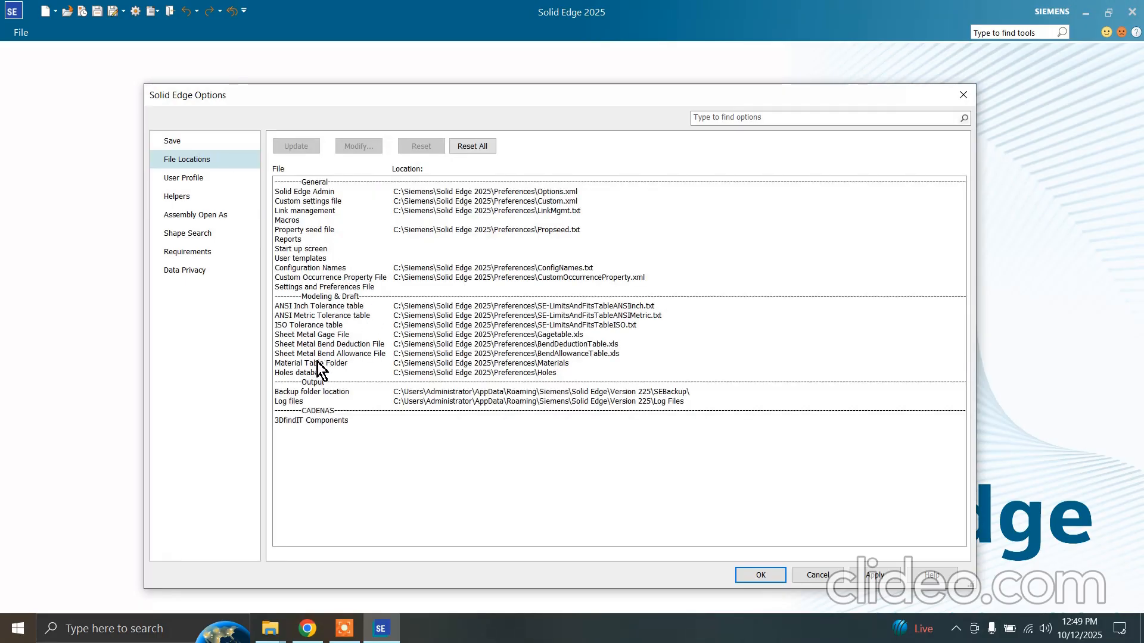
left_click(307, 392)
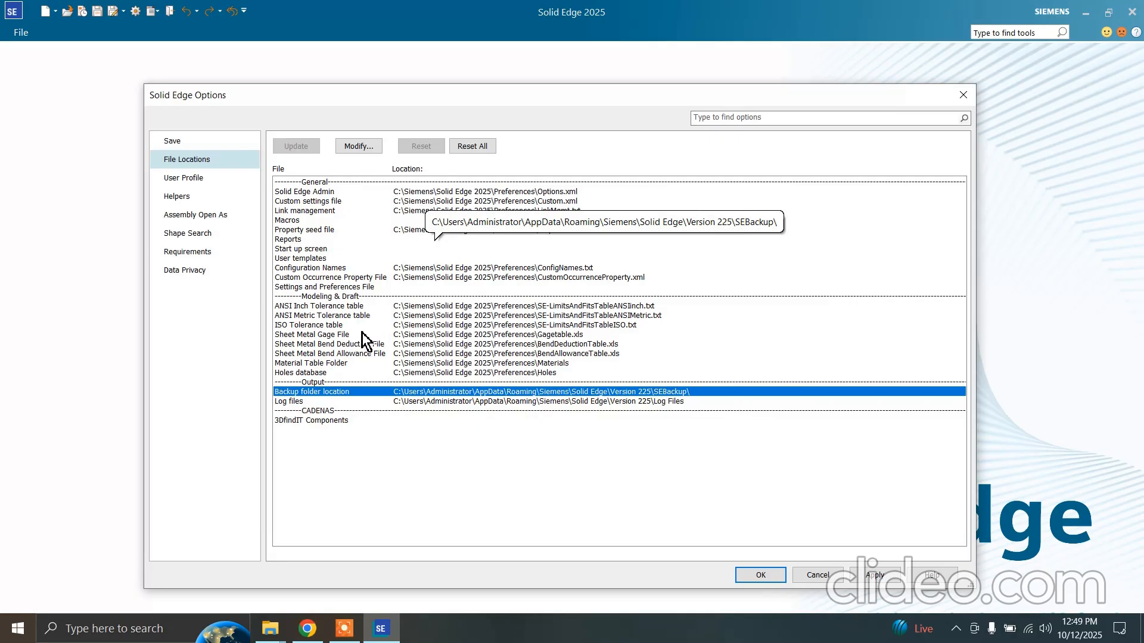
left_click(338, 356)
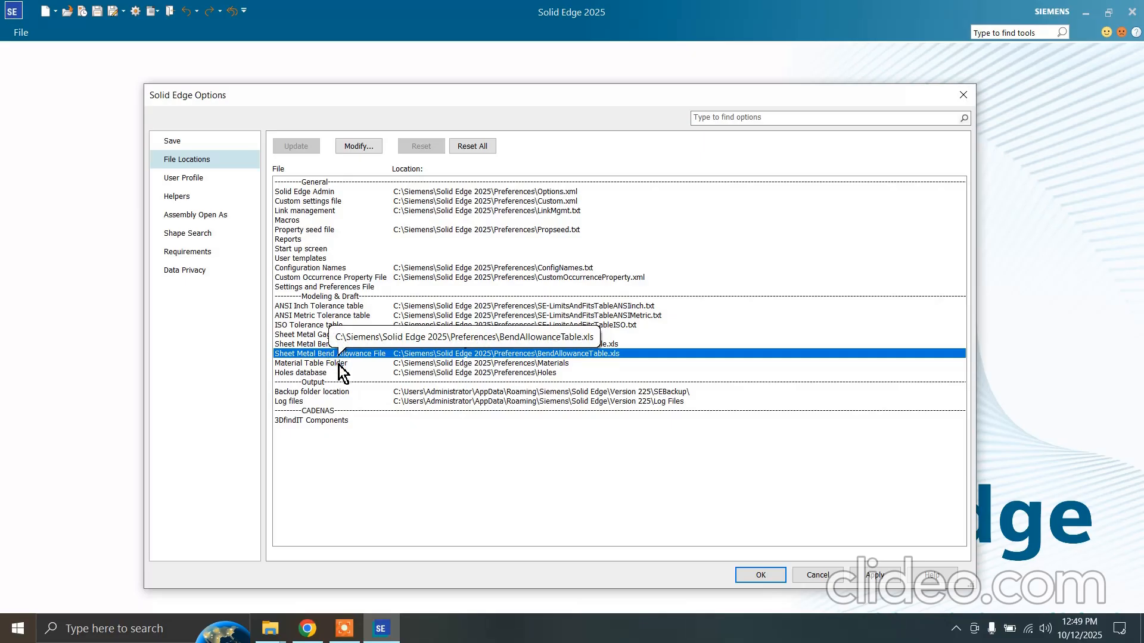
left_click(334, 371)
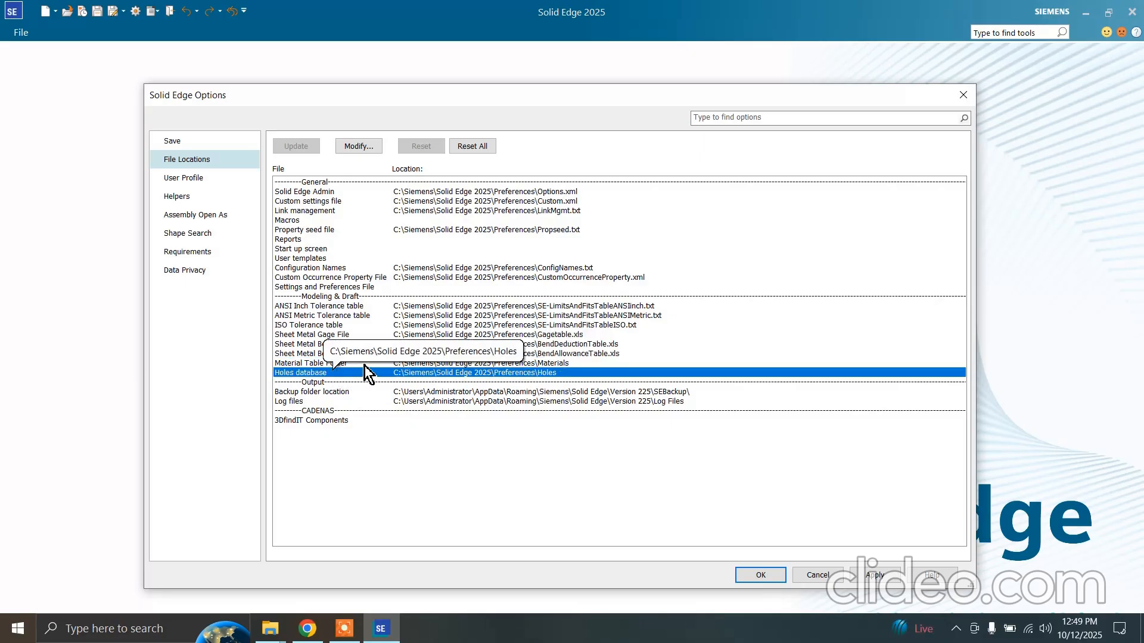
left_click(364, 145)
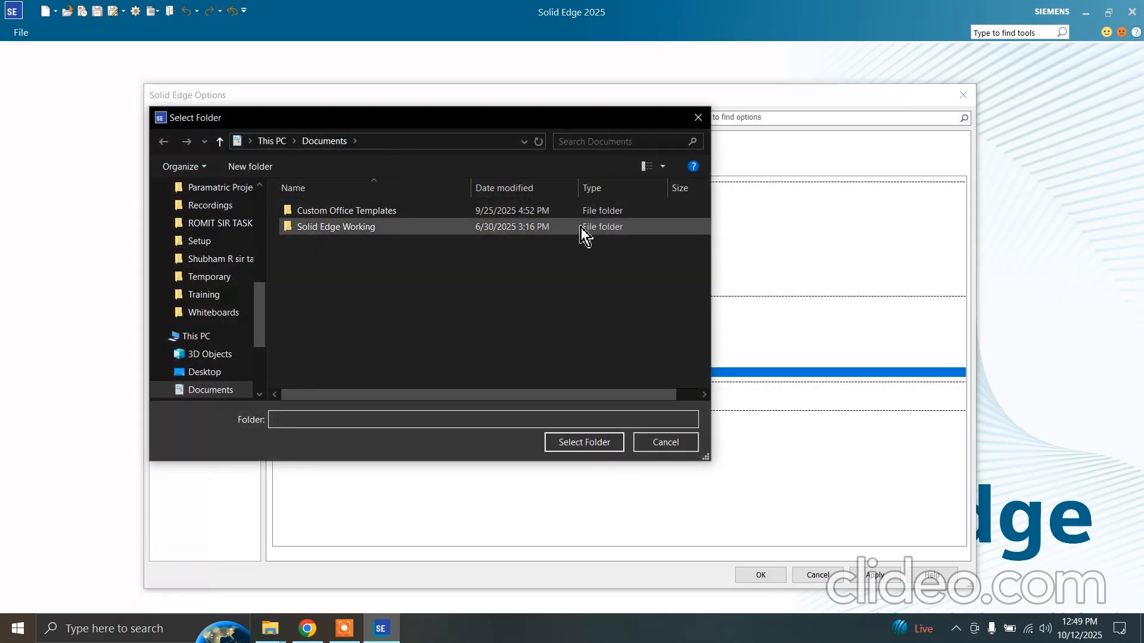
left_click(697, 118)
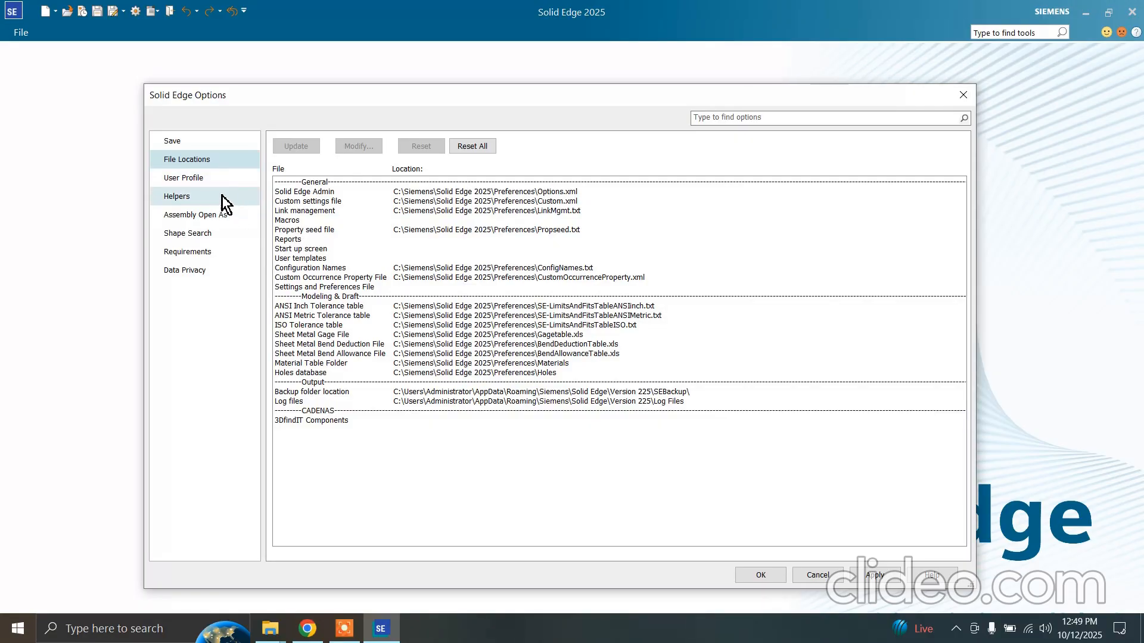
Set the user profile's name to User-1 and its initials to U1
left_click(211, 177)
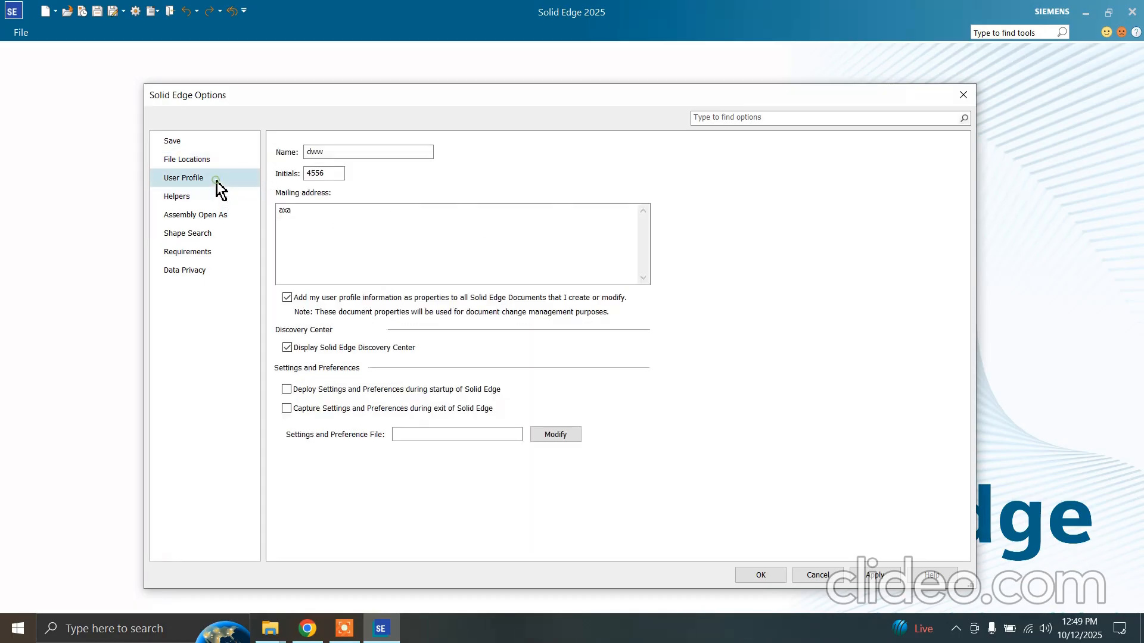
left_click(326, 153)
key("BackSpace")
key("BackSpace")
key("BackSpace")
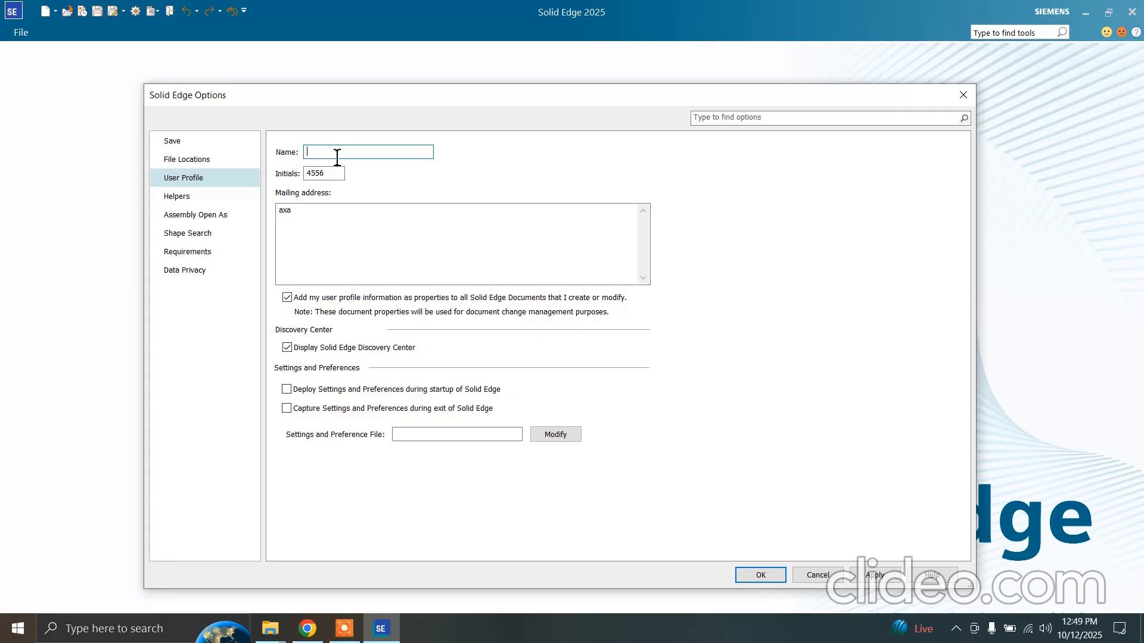
type("User-1")
left_click(331, 175)
key("BackSpace")
key("BackSpace")
key("BackSpace")
key("BackSpace")
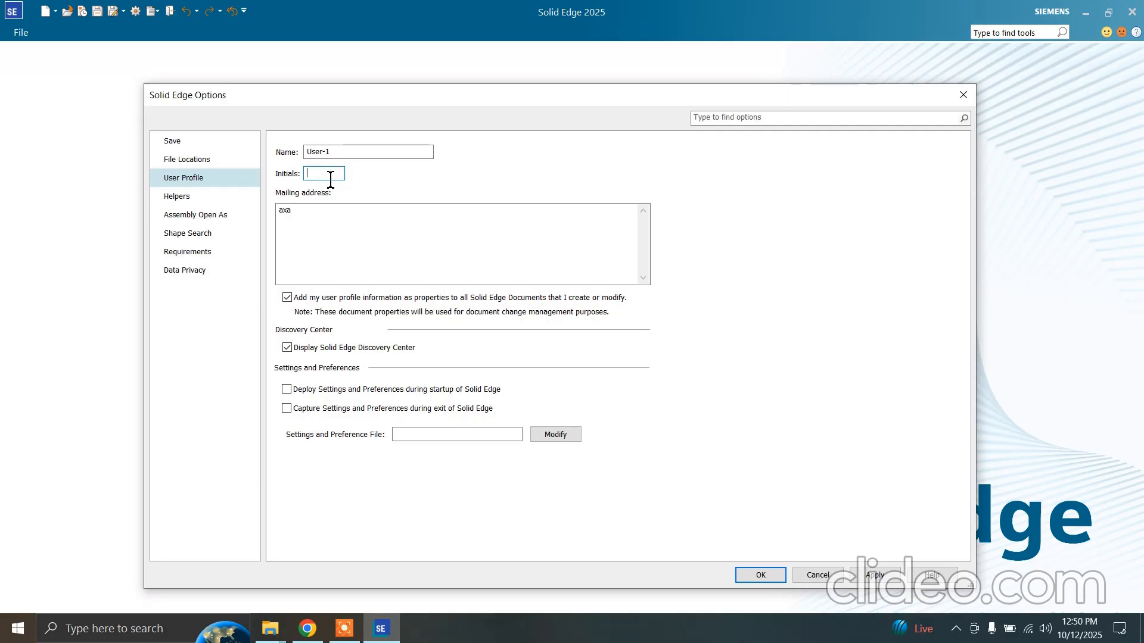
type("U1")
Replace the user profile's mailing address with the user's e-mail address
left_click(288, 217)
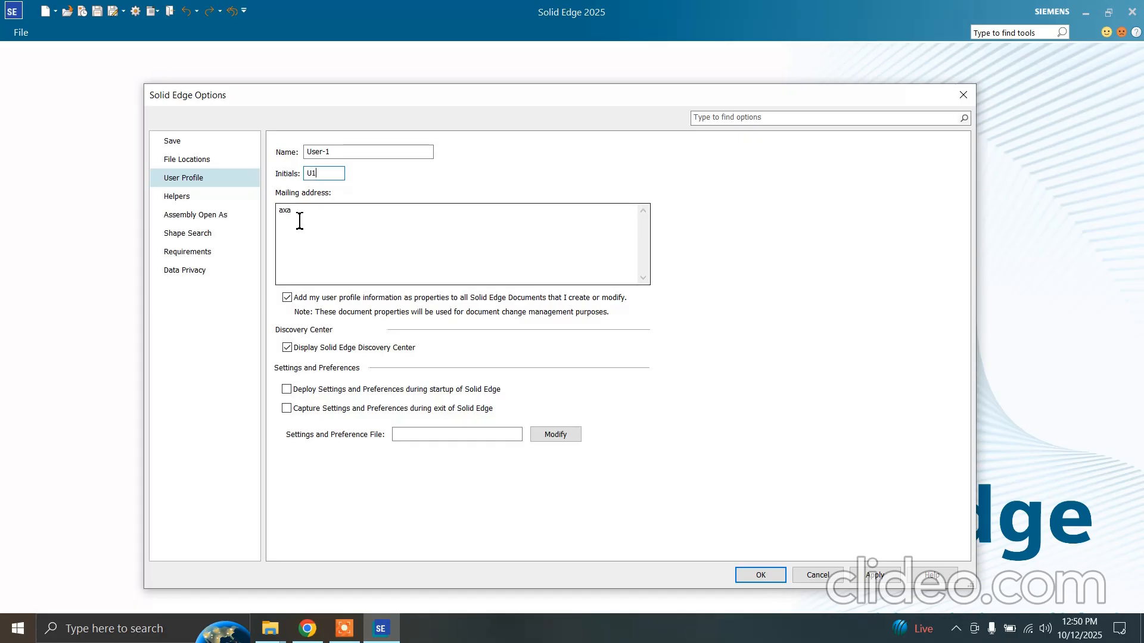
type("axa")
key("BackSpace")
key("BackSpace")
key("BackSpace")
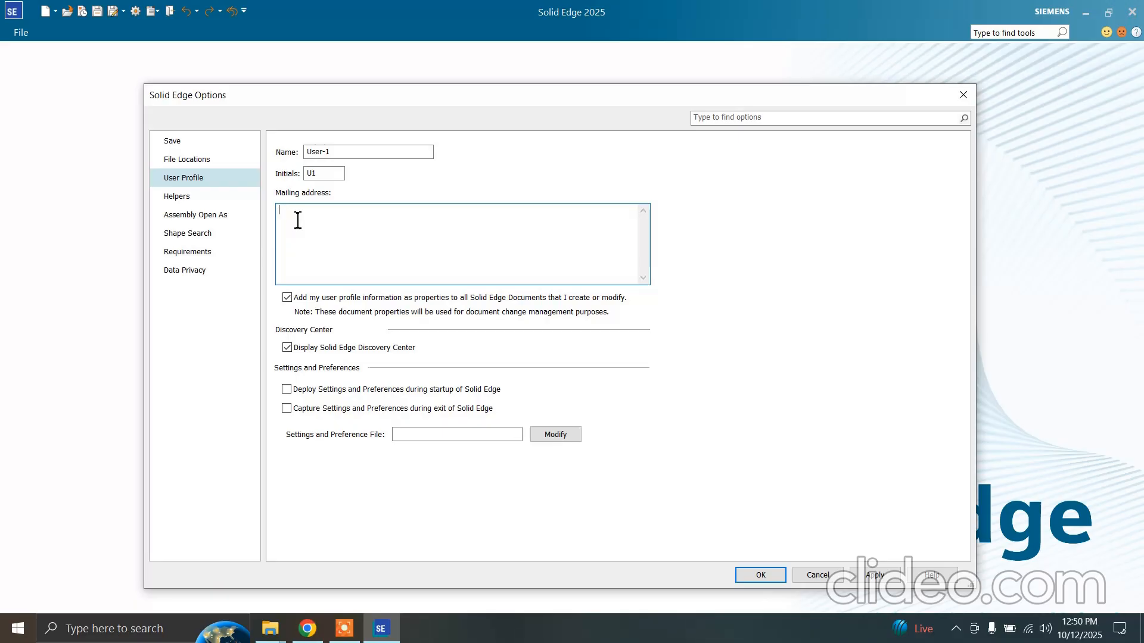
type("test@gmail.com")
Review the Helpers options, including the application color scheme choices, and close the Solid Edge options without applying changes
left_click(237, 202)
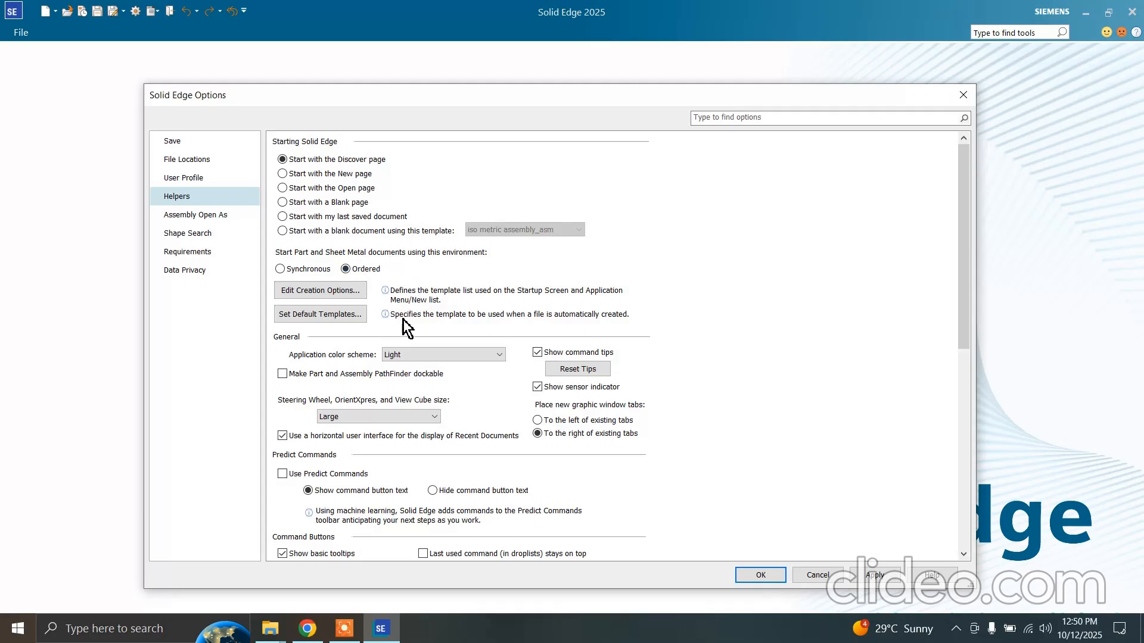
scroll(403, 320, "down", 3)
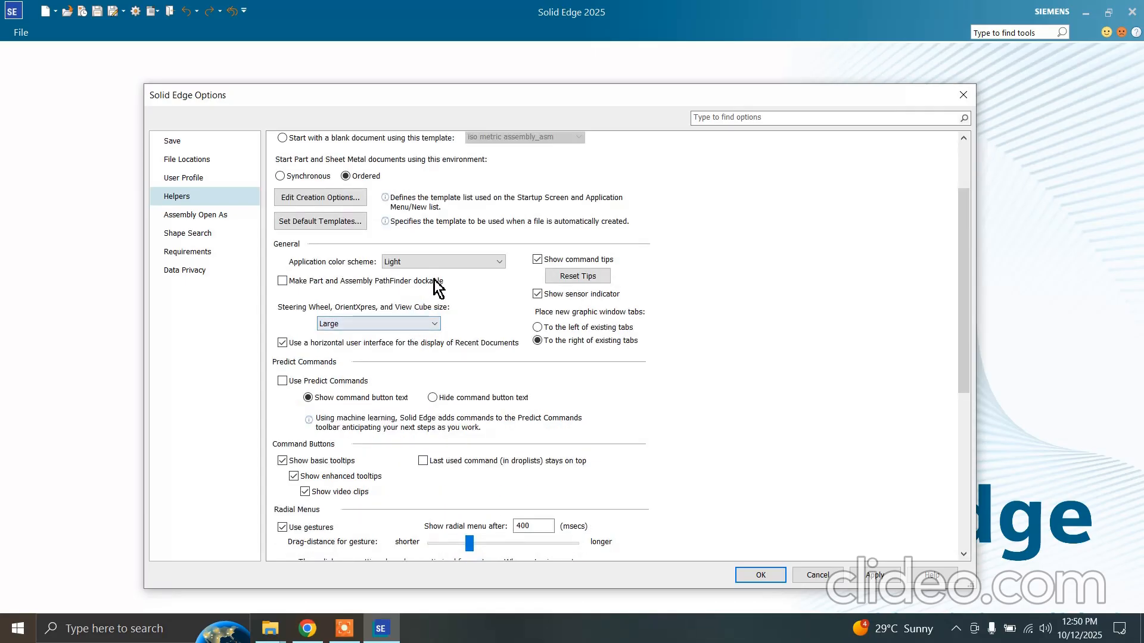
left_click(441, 262)
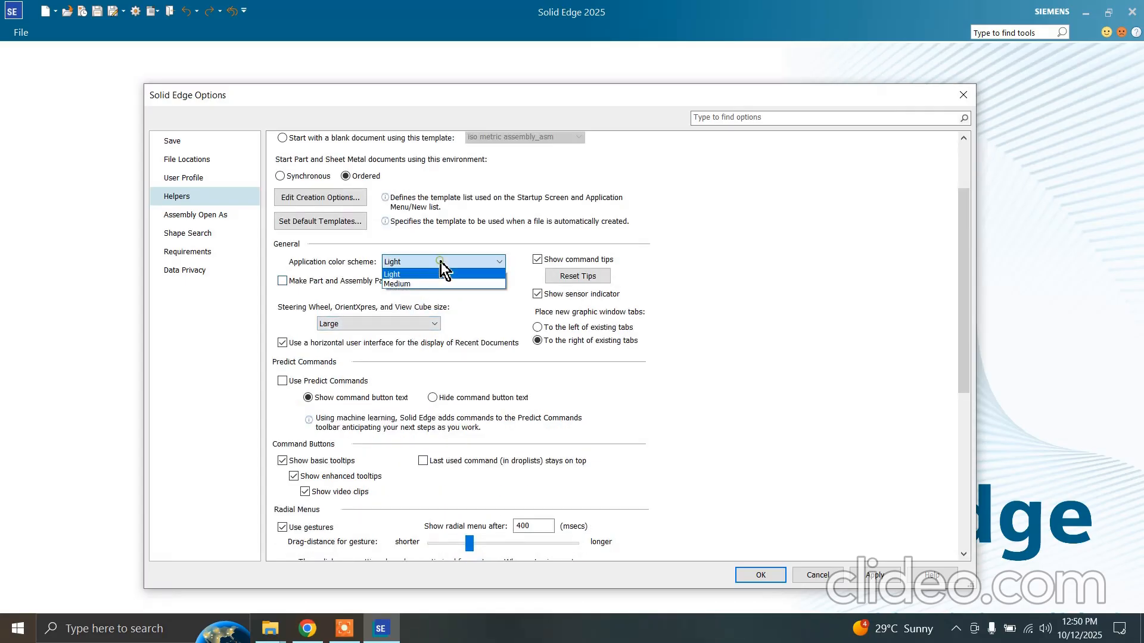
left_click(482, 301)
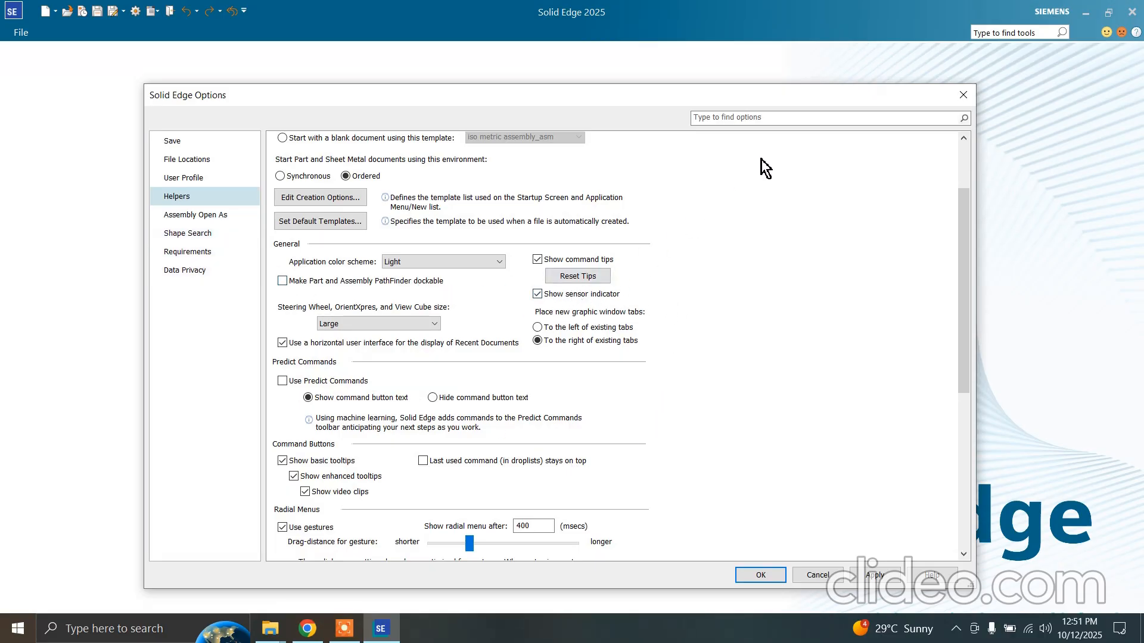
left_click(965, 98)
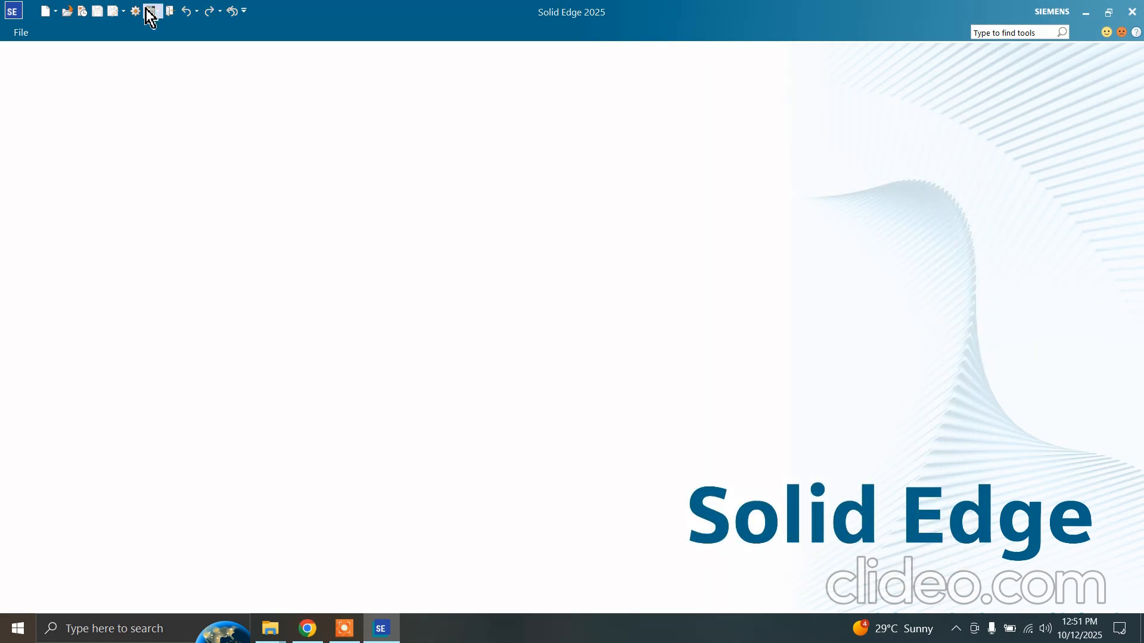
Review the available add-ins and their environments in the Add-In Manager and close it without changes
left_click(33, 35)
left_click(74, 301)
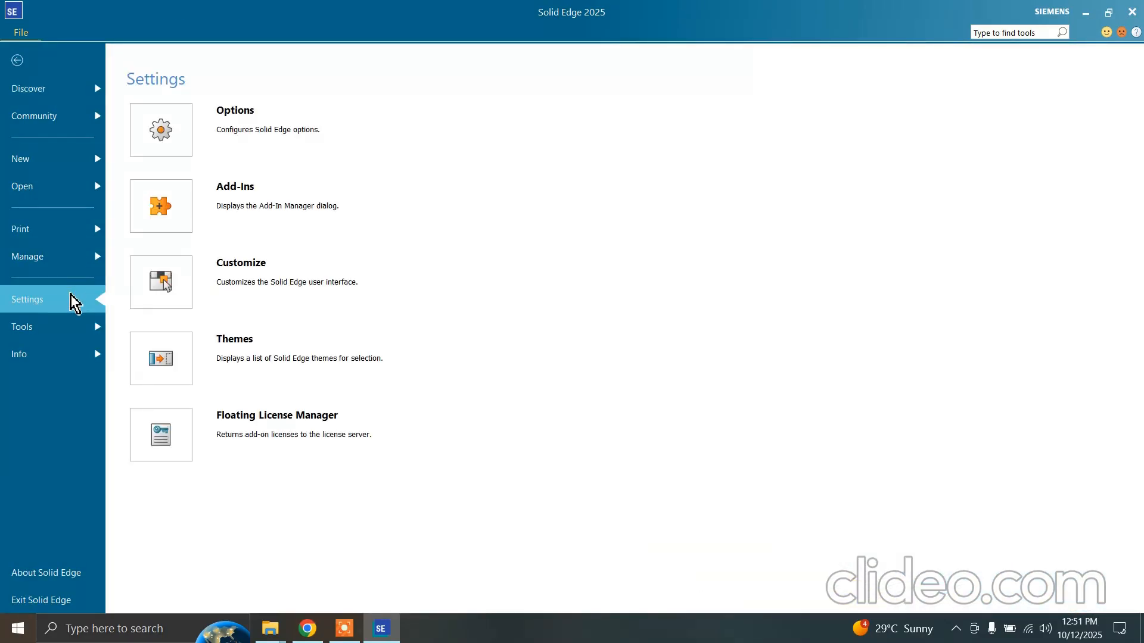
left_click(213, 200)
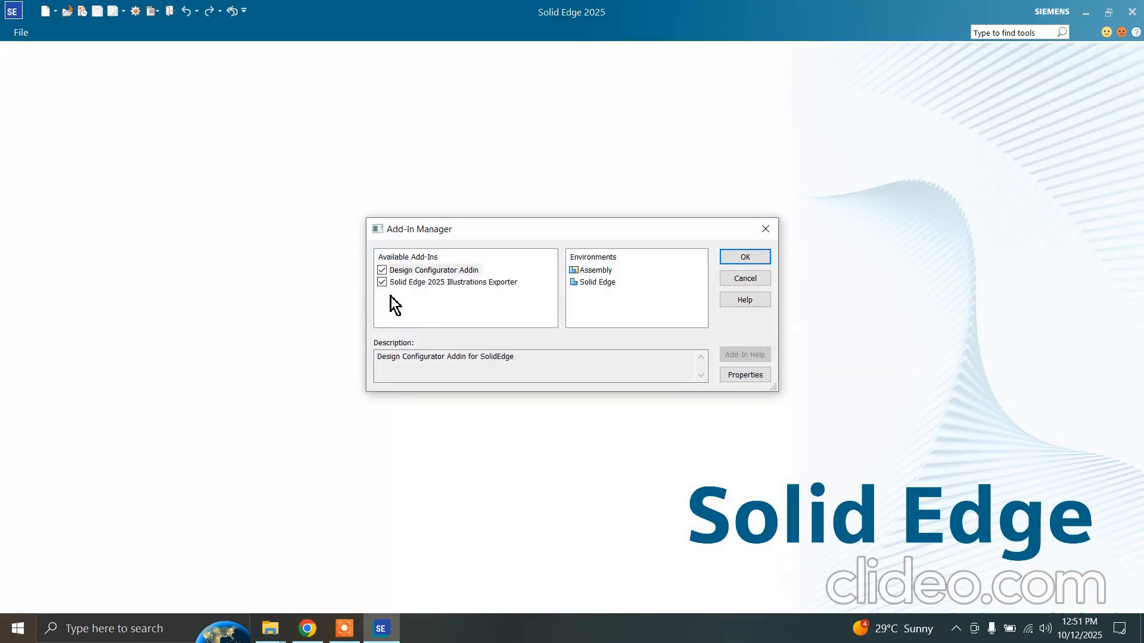
left_click(745, 258)
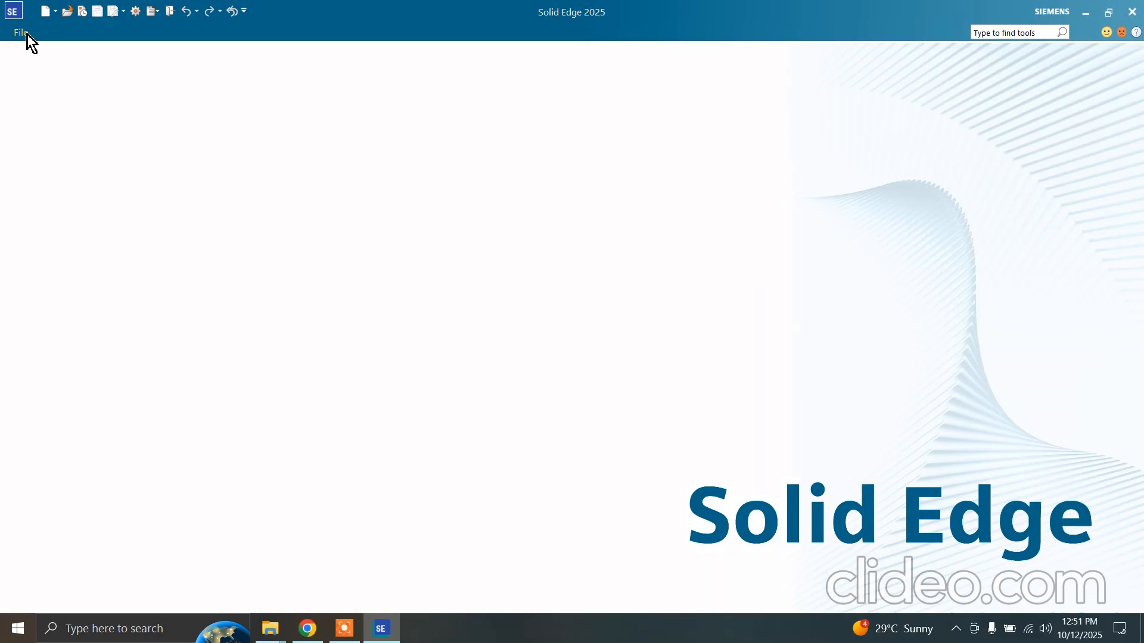
Review the user interface customization dialog with its ribbon and theme settings, and close it without changes
left_click(25, 33)
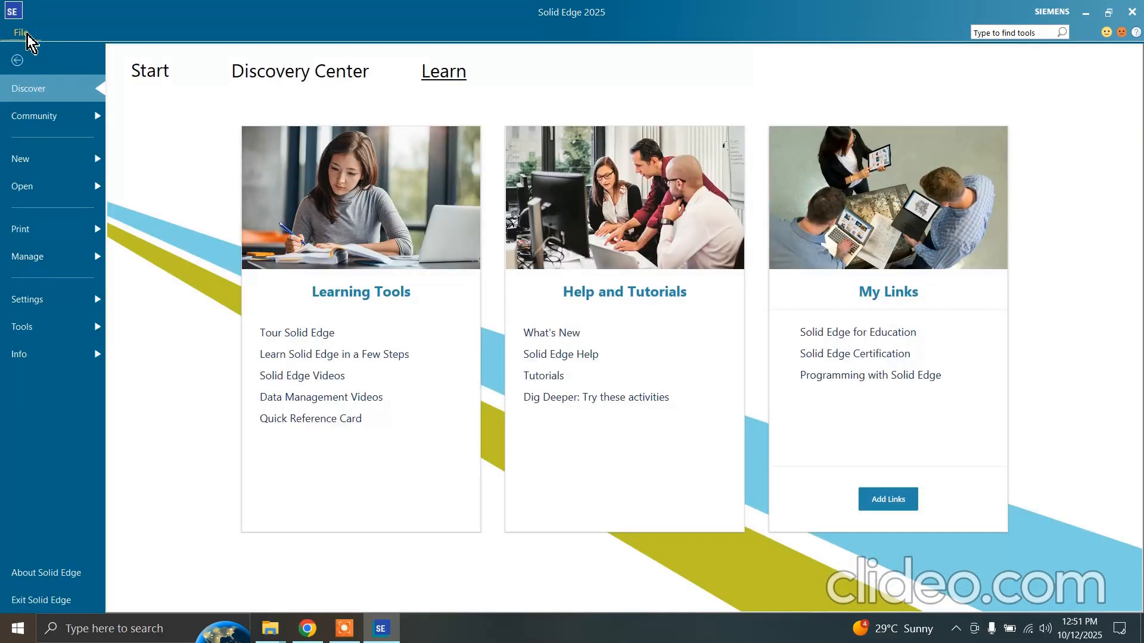
left_click(89, 304)
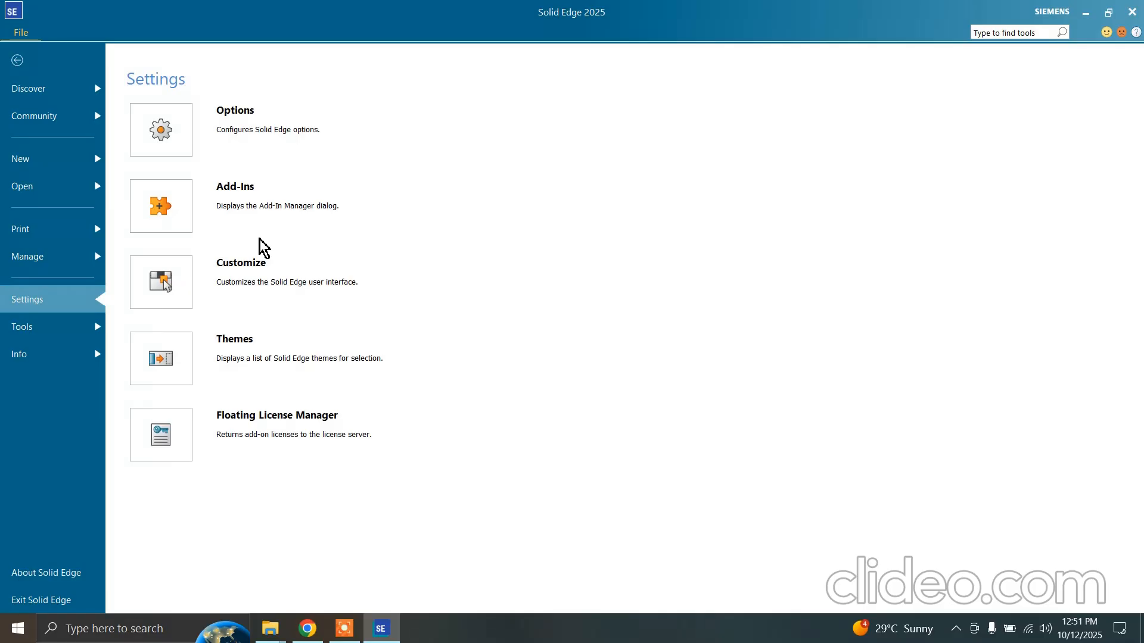
left_click(178, 291)
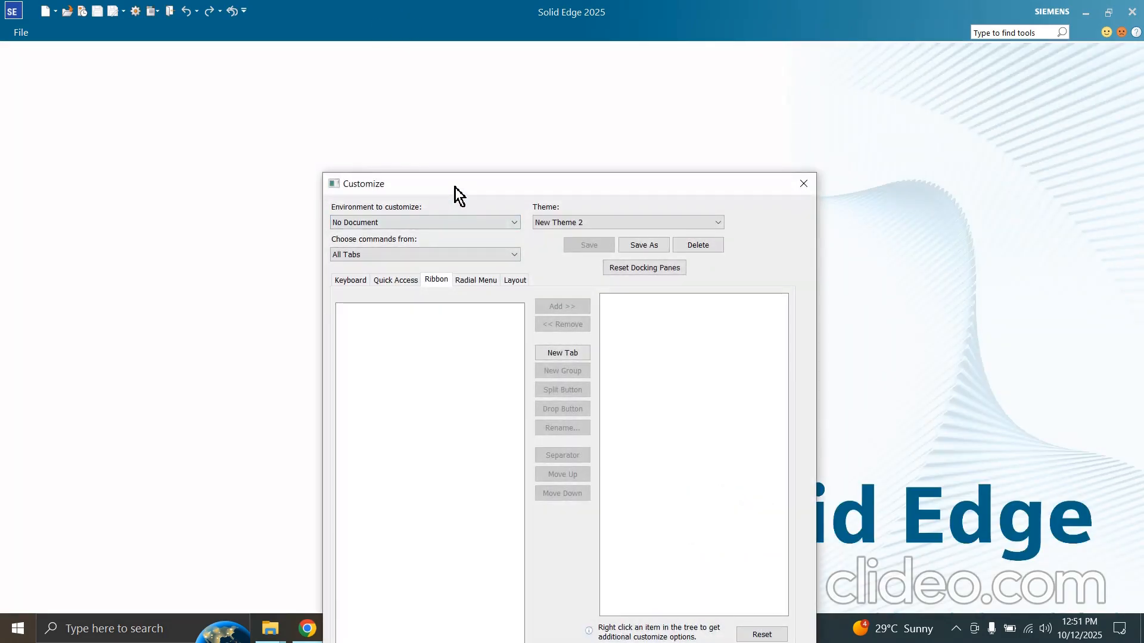
left_click_drag(454, 186, 501, 106)
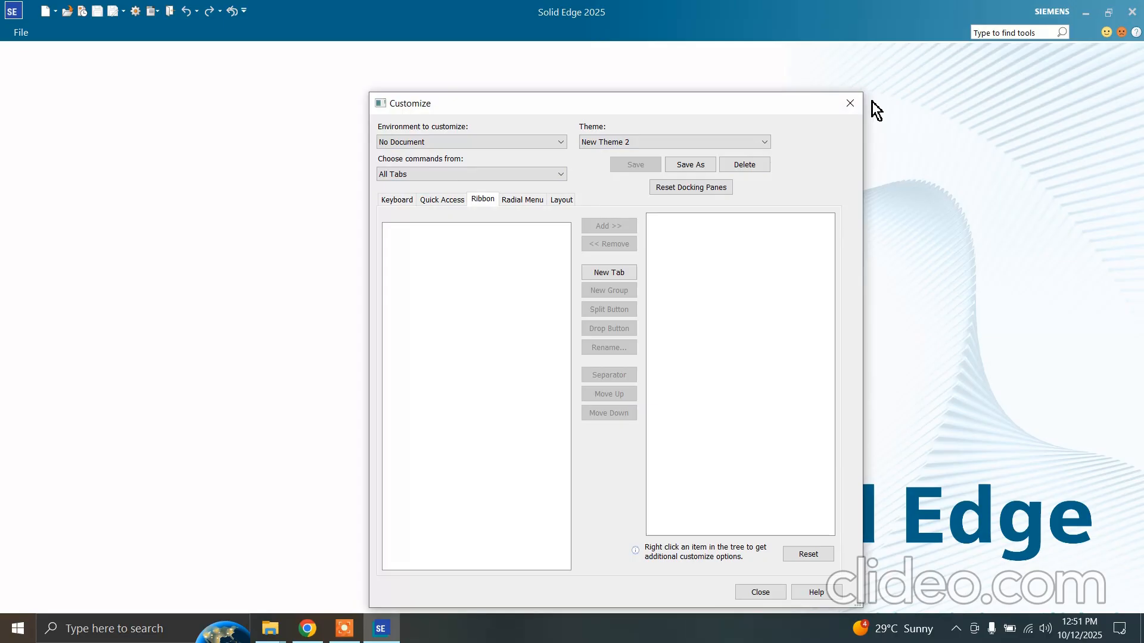
left_click(851, 105)
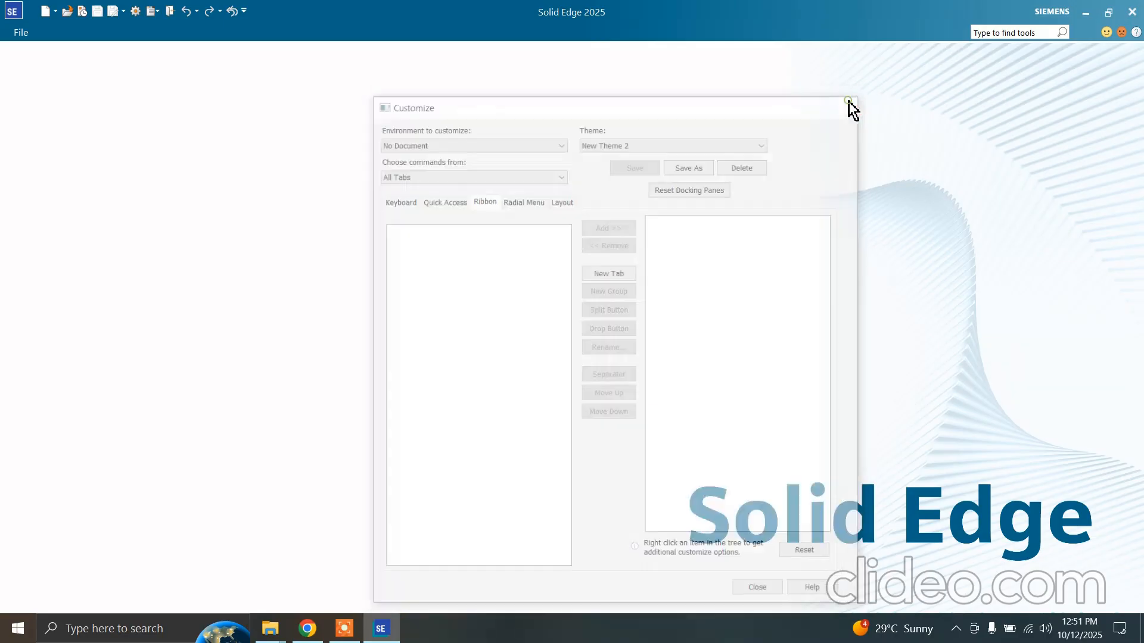
Create a new part from the iso metric part.par template and close the Feature Library pane
left_click(30, 27)
left_click(62, 298)
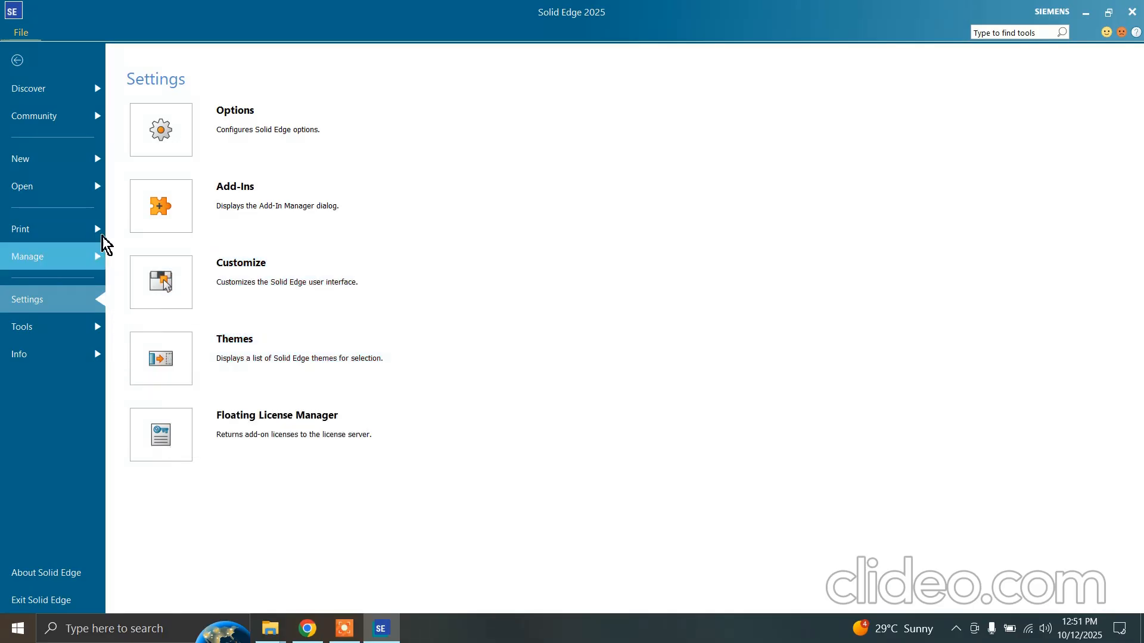
left_click(84, 169)
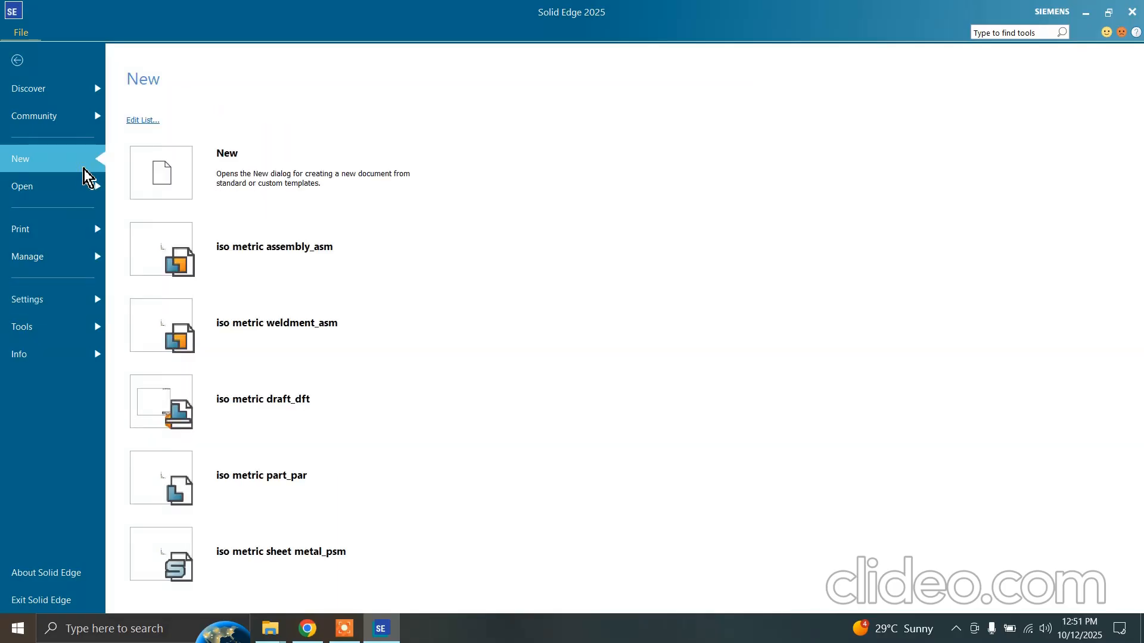
left_click(283, 460)
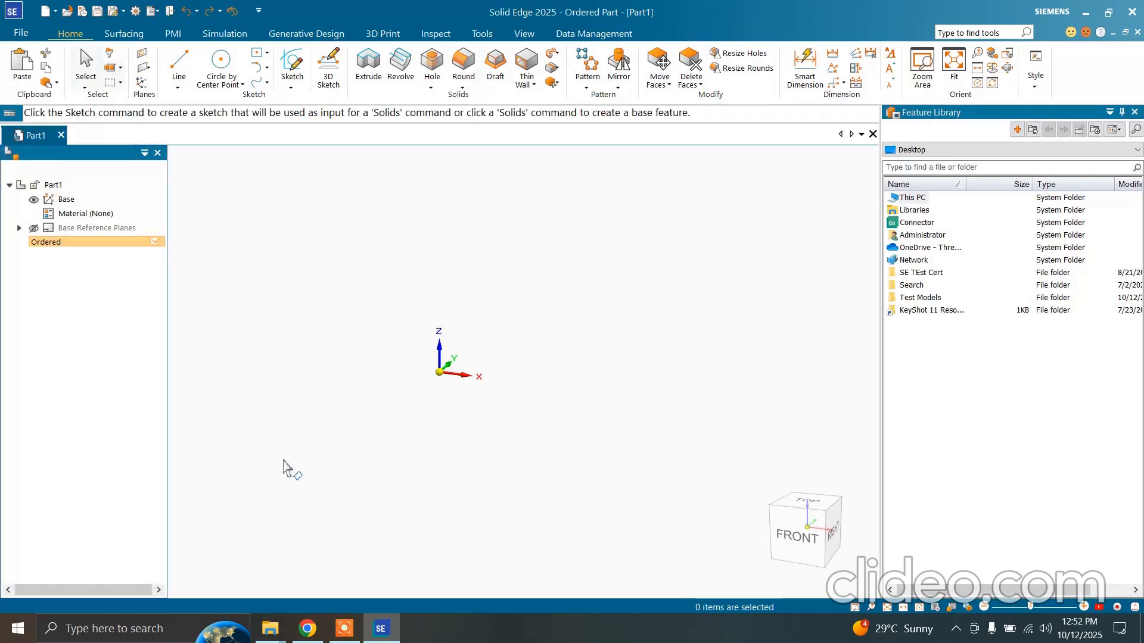
left_click(1134, 112)
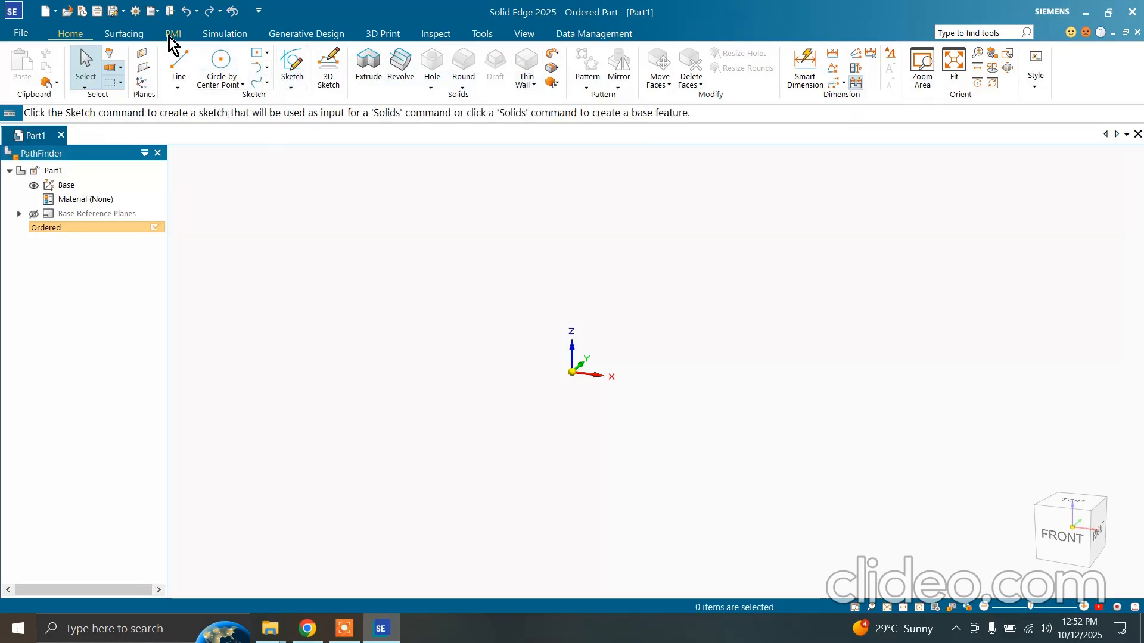
Look over the surfacing commands, return to the home commands, and select the Base coordinate system in PathFinder
left_click(125, 34)
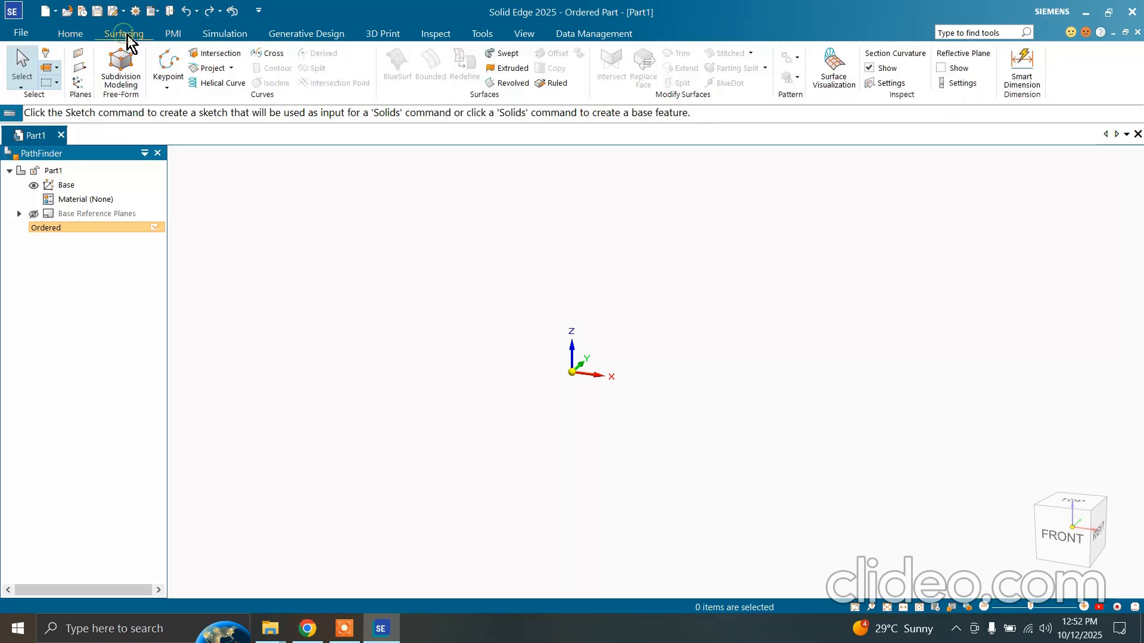
left_click(72, 38)
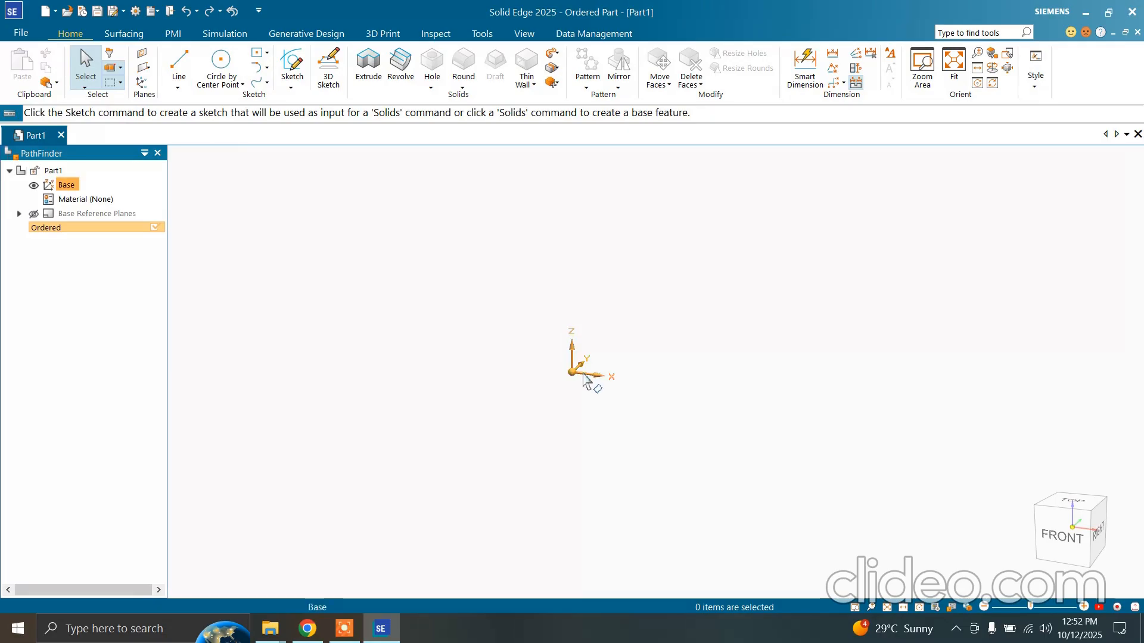
left_click(61, 189)
left_click(223, 232)
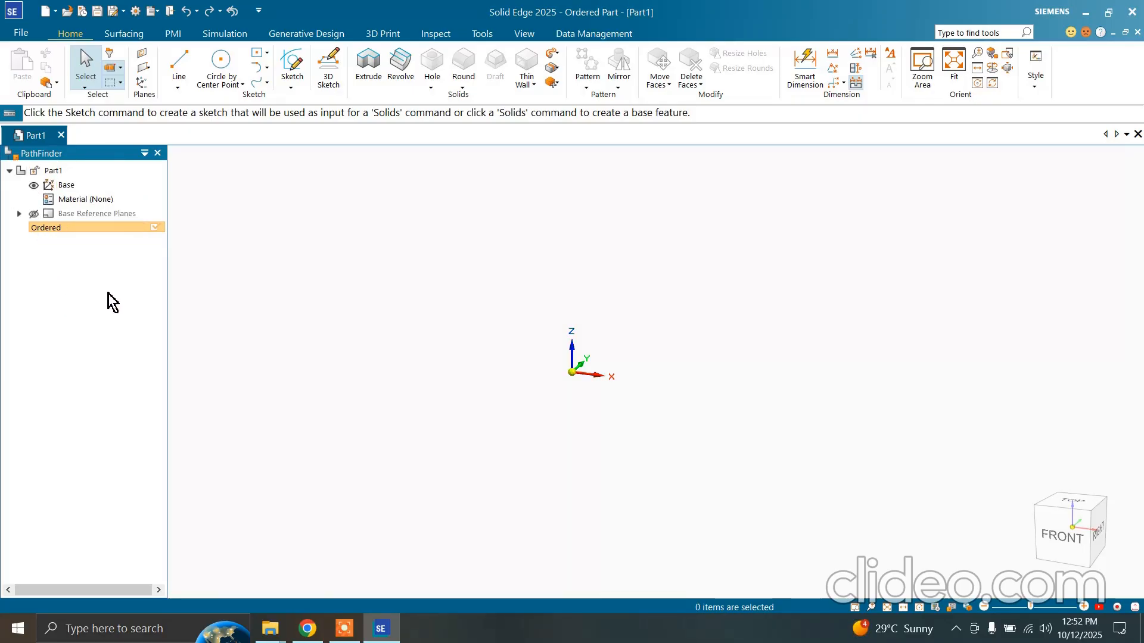
left_click(67, 190)
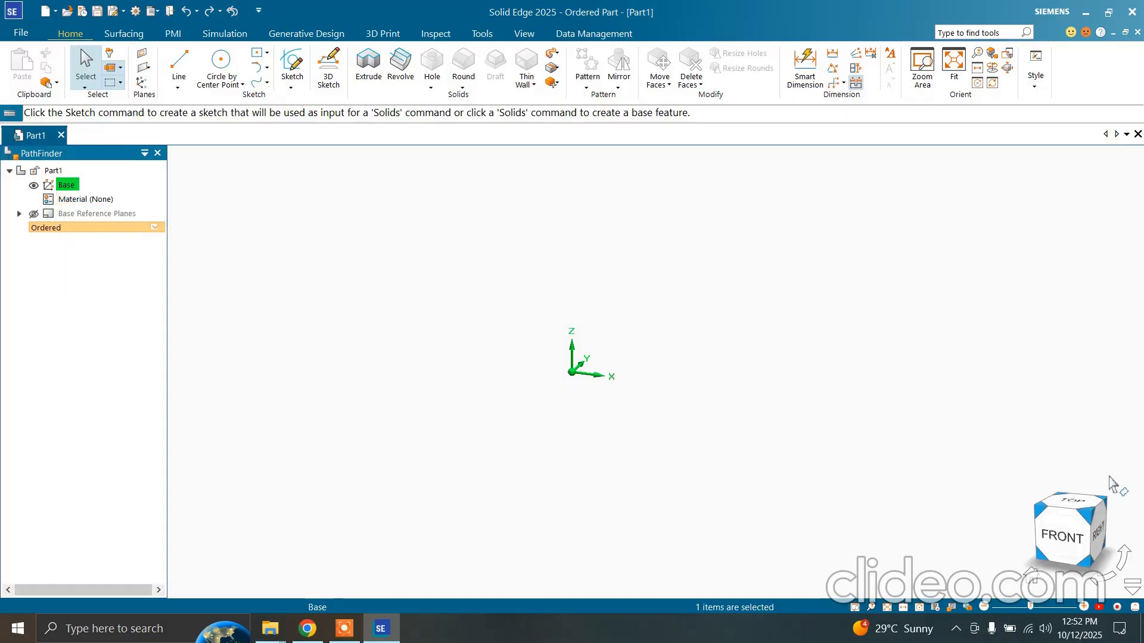
Show the part from the Front and Top views and rotate it to a tilted orientation
left_click(1048, 541)
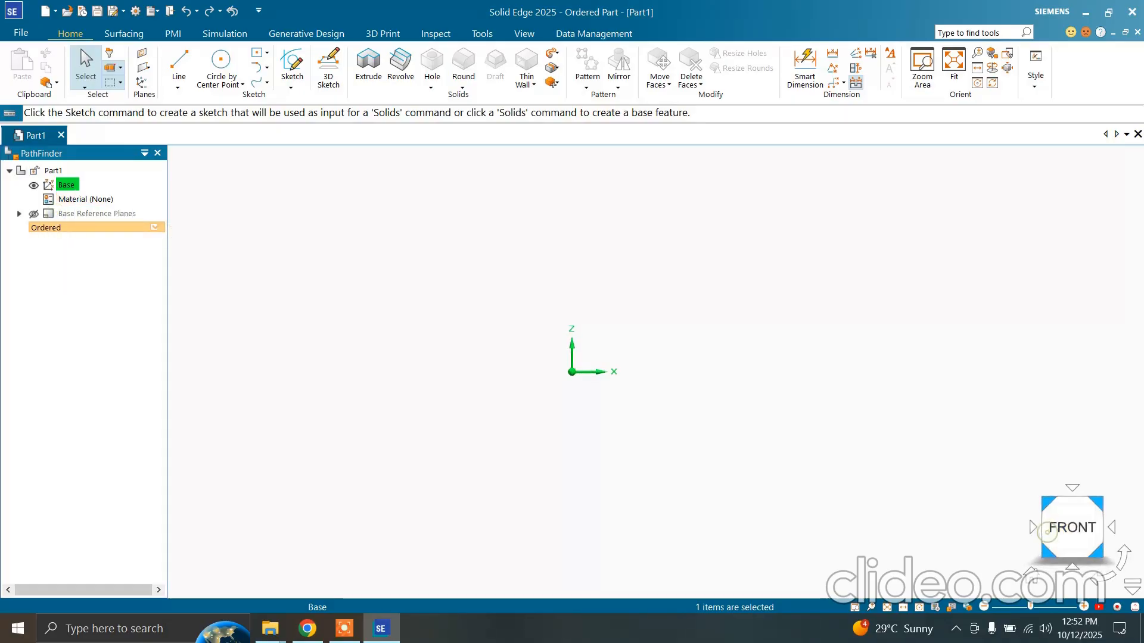
left_click(1072, 503)
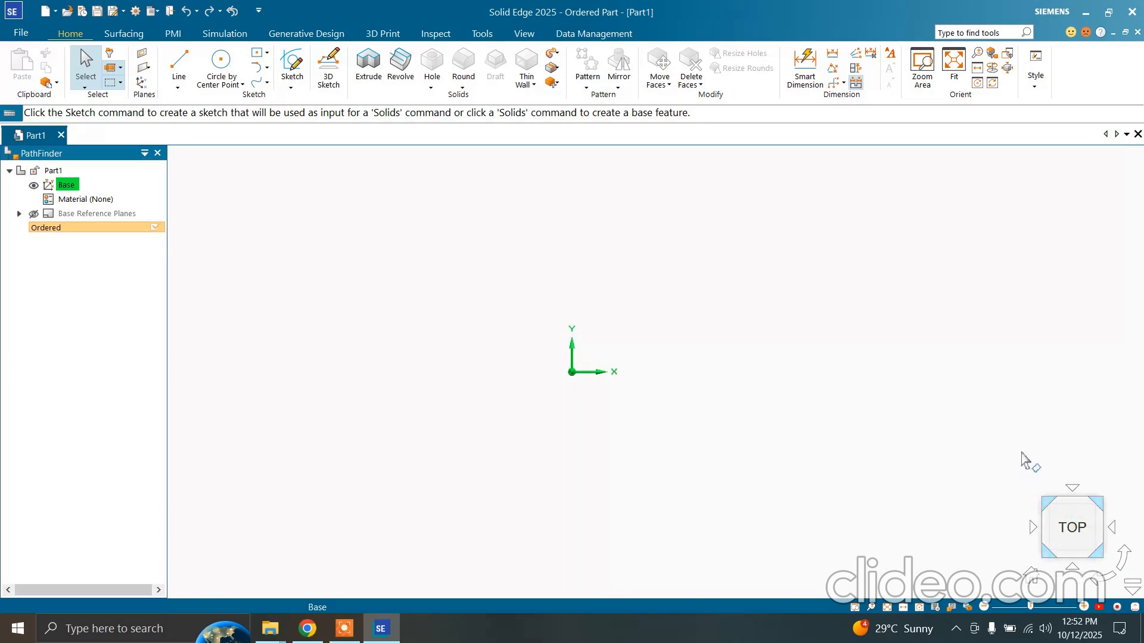
middle_click_drag(1021, 452, 995, 413)
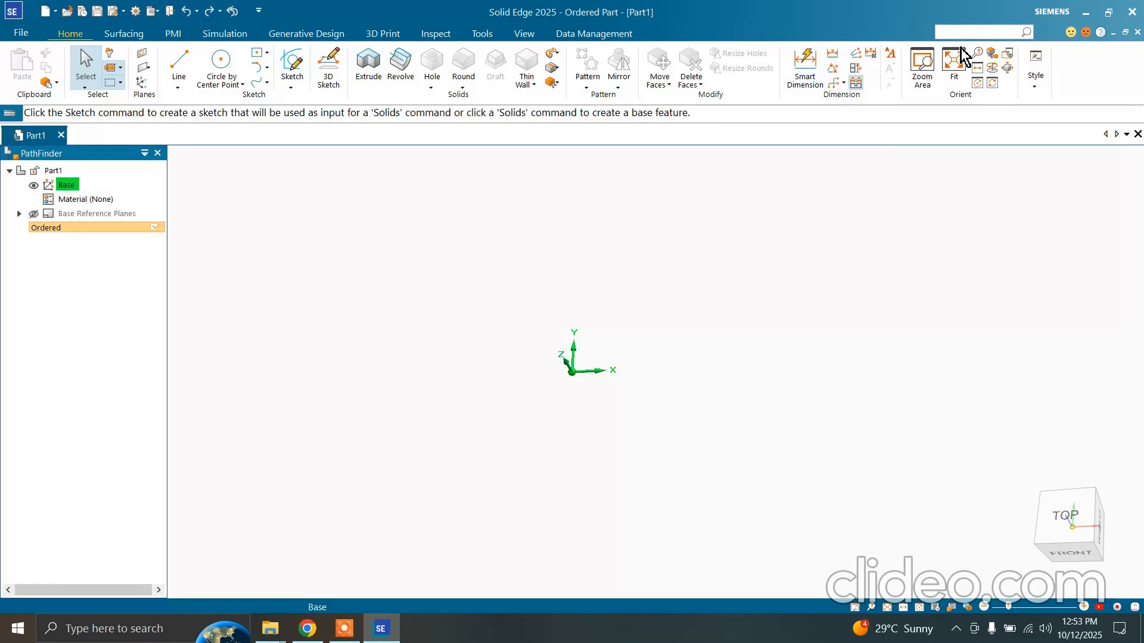
Search the available tools for fillet, check the matches in the Command Finder, and close it
type("fill")
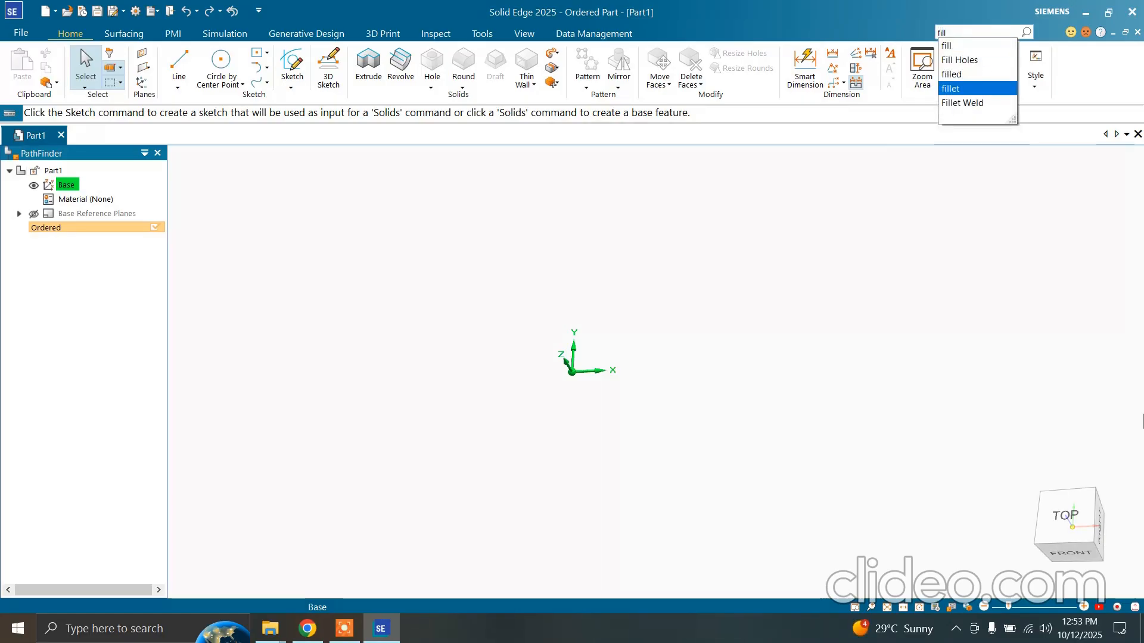
left_click(960, 89)
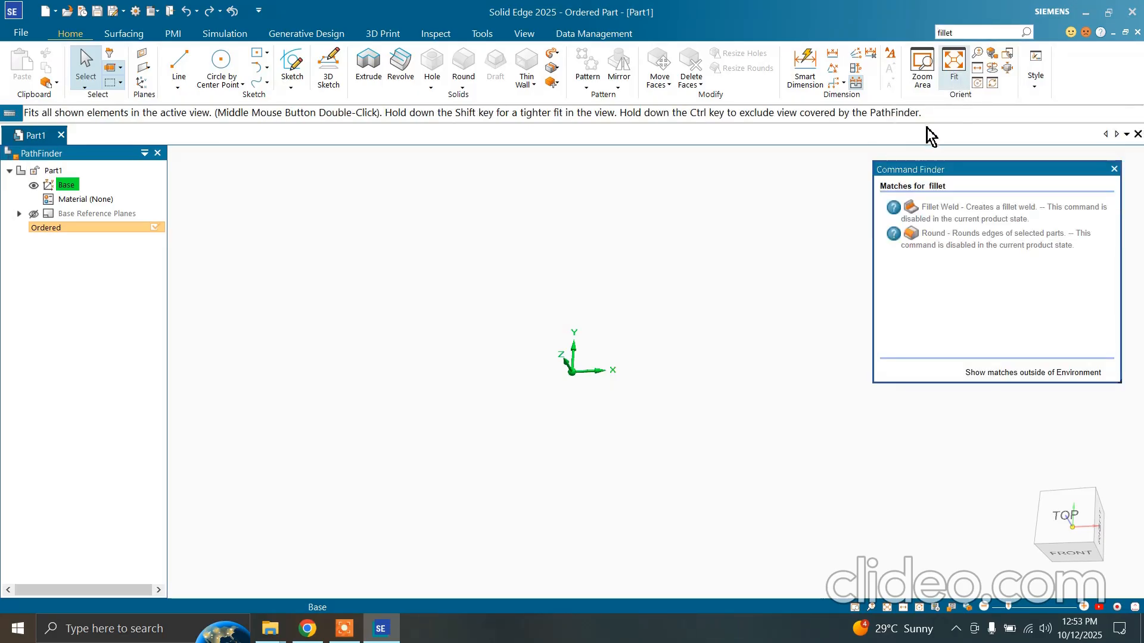
mouse_move(924, 206)
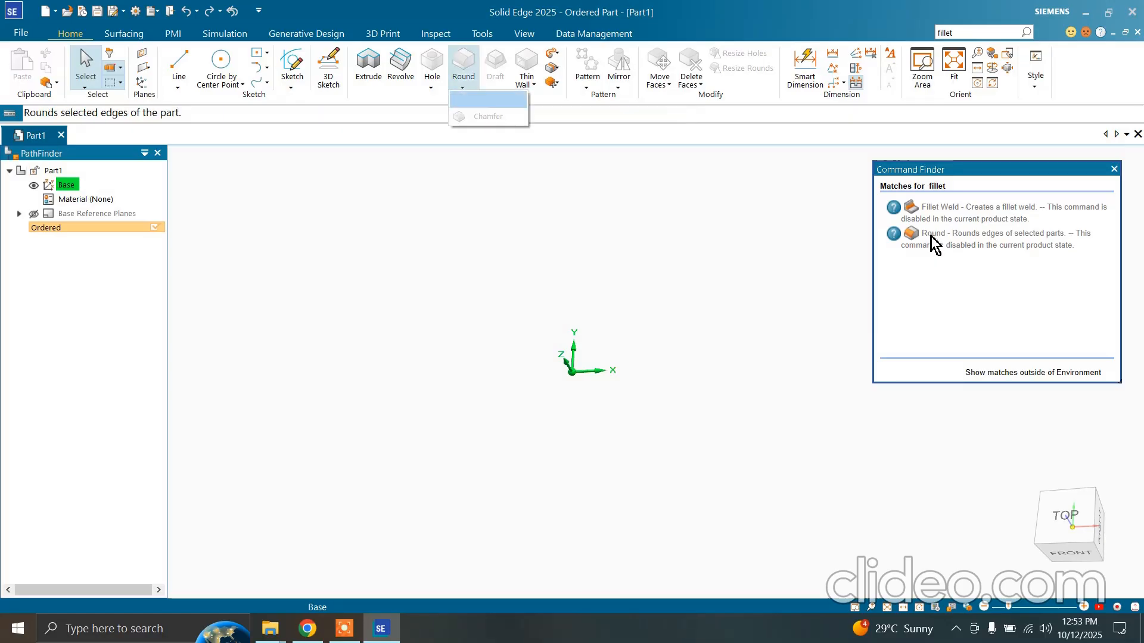
left_click(1114, 170)
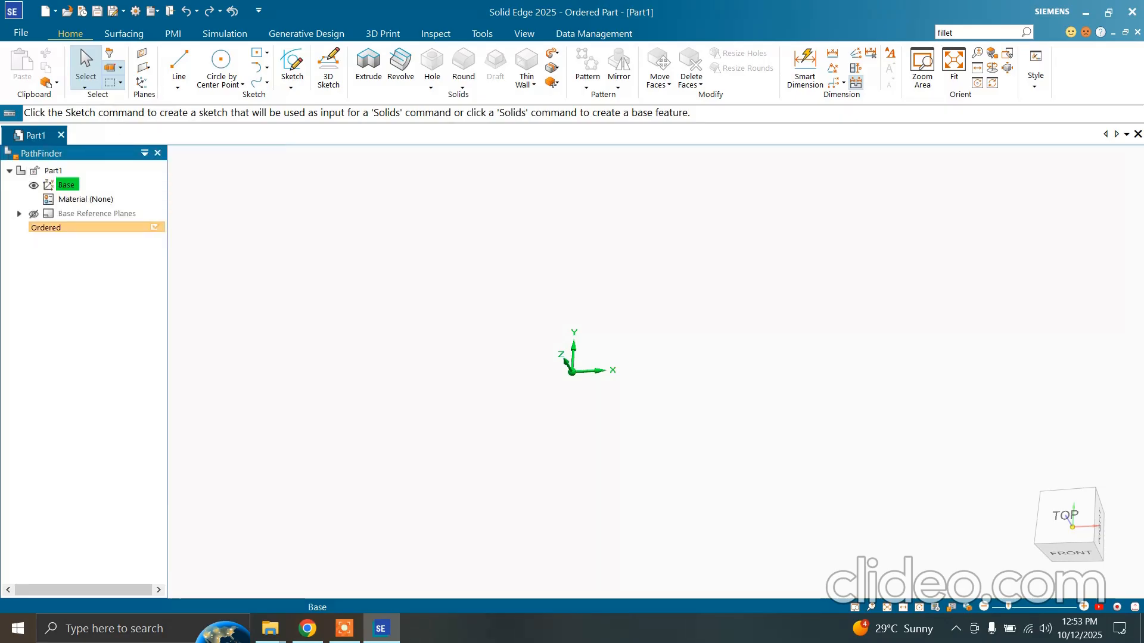
Inspect the Sketch command's plane step options, cancel the command, and look at the solid feature commands
left_click(297, 61)
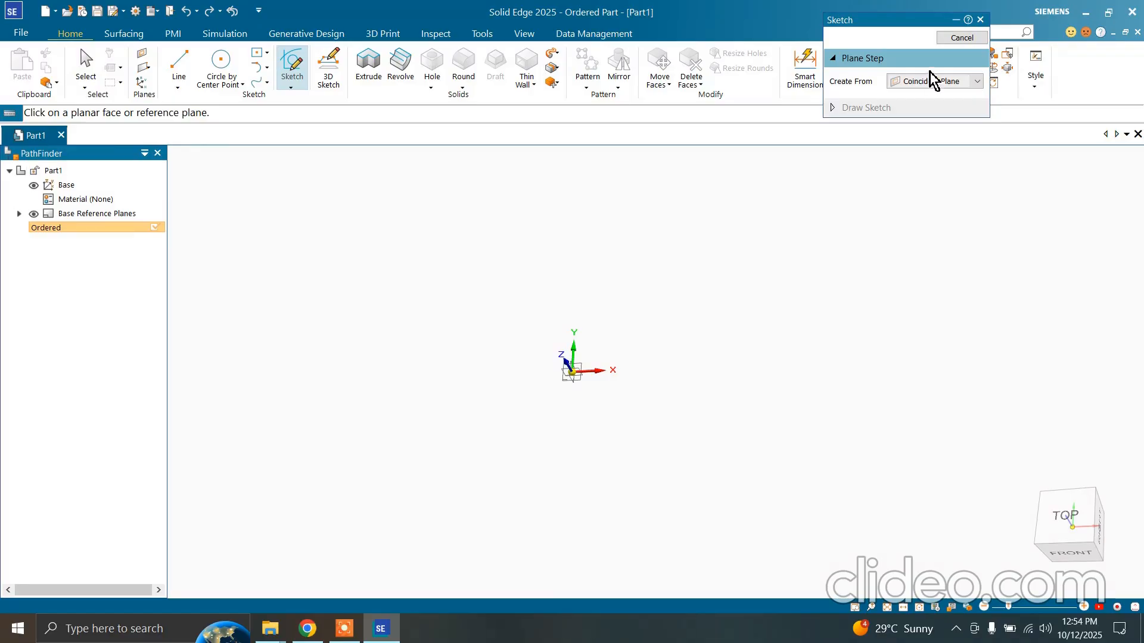
left_click(960, 38)
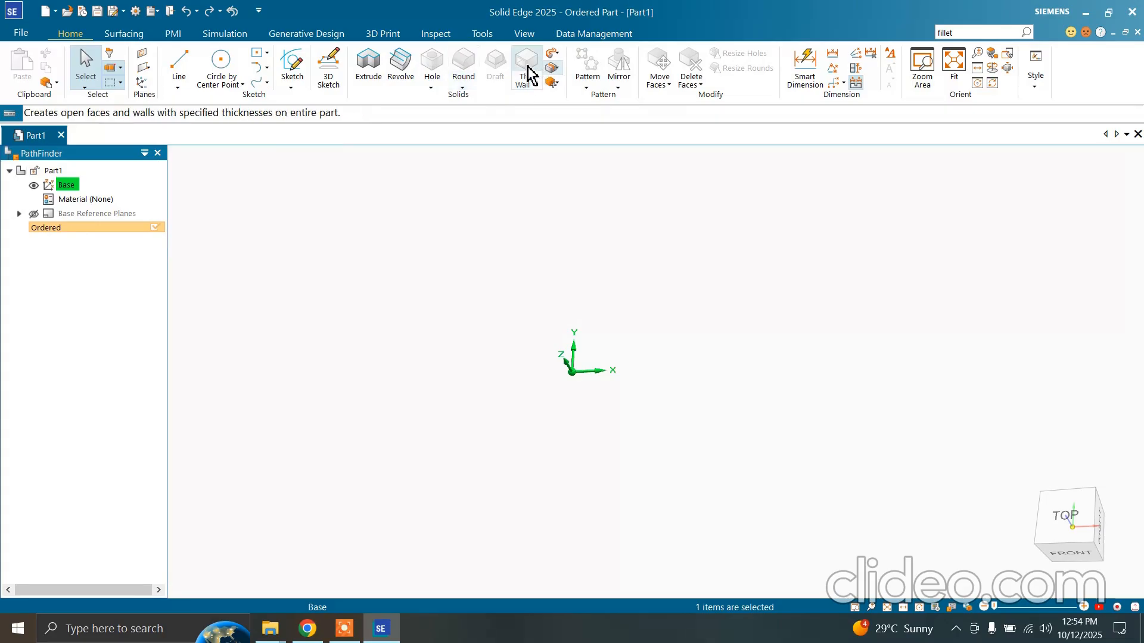
mouse_move(476, 70)
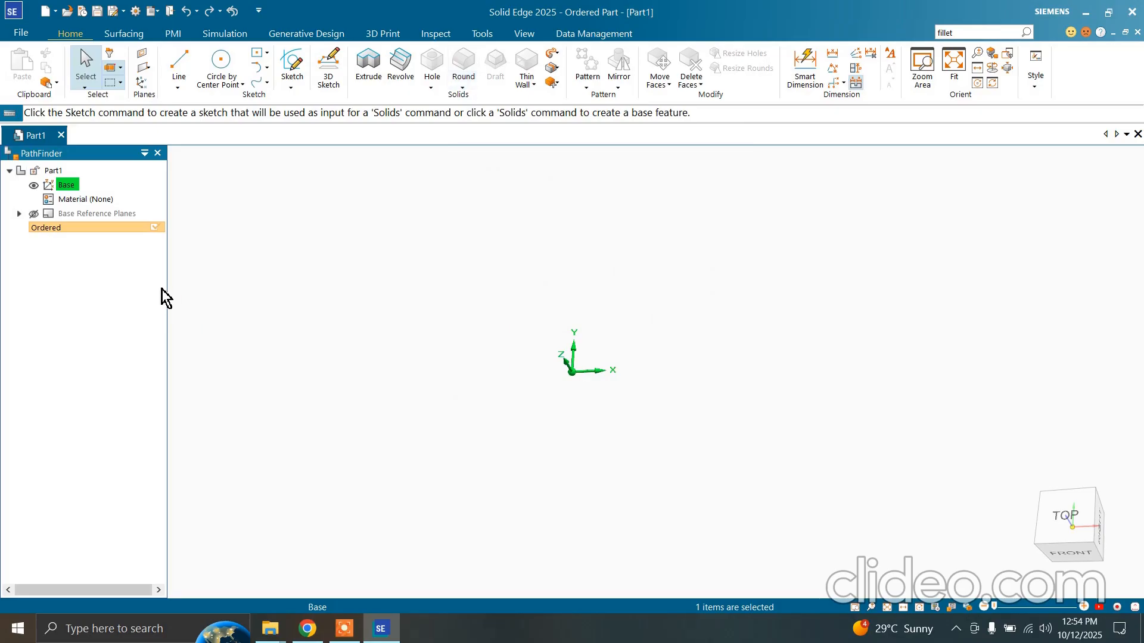
Close the PathFinder pane and show it again
left_click(158, 154)
middle_click_drag(308, 353, 352, 347)
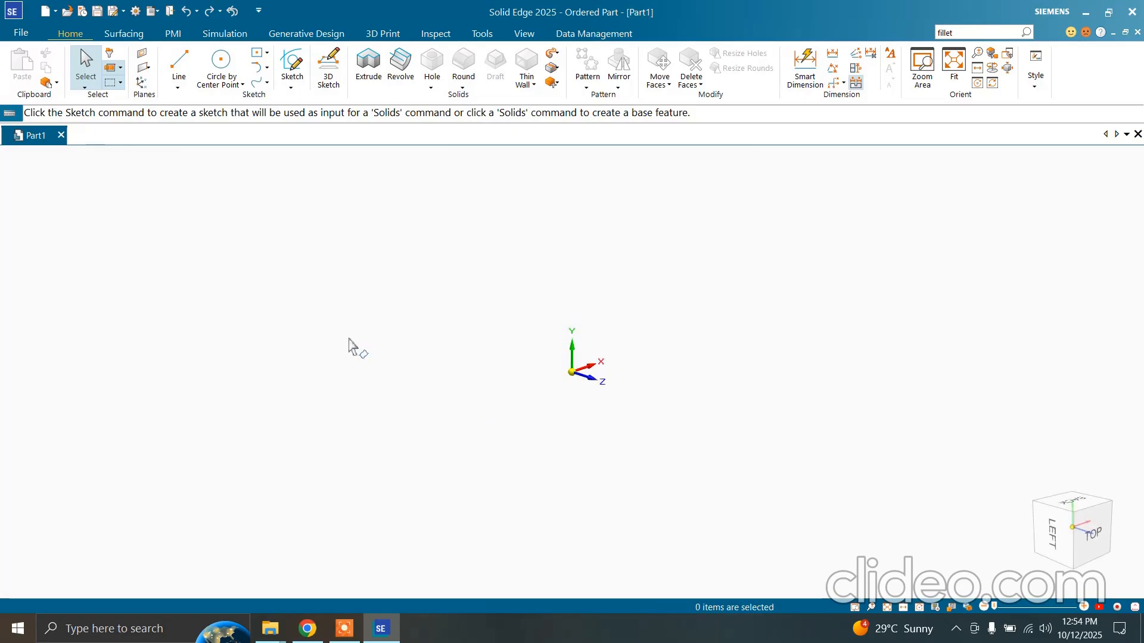
left_click(153, 16)
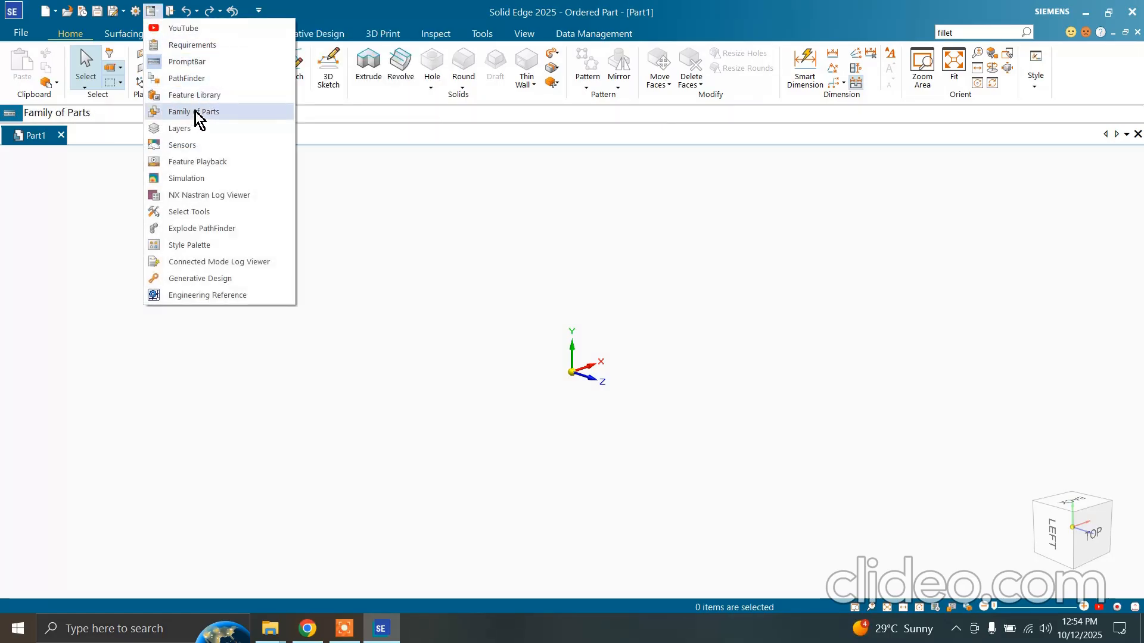
left_click(197, 80)
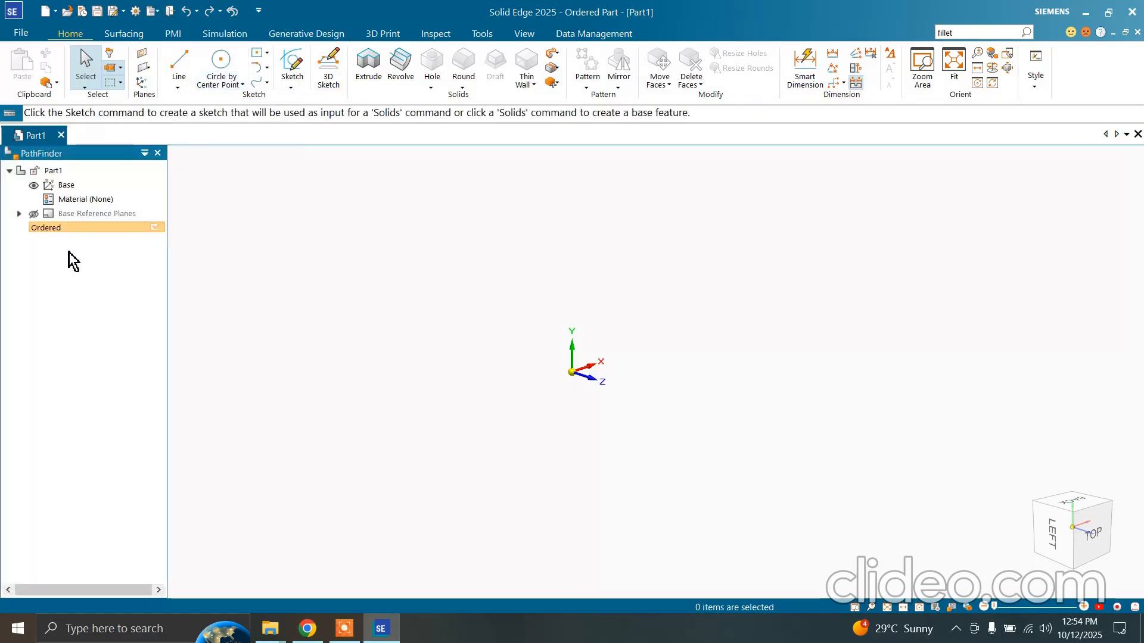
Review the list of available panes among the view commands and return to the home commands
left_click(527, 34)
left_click(24, 88)
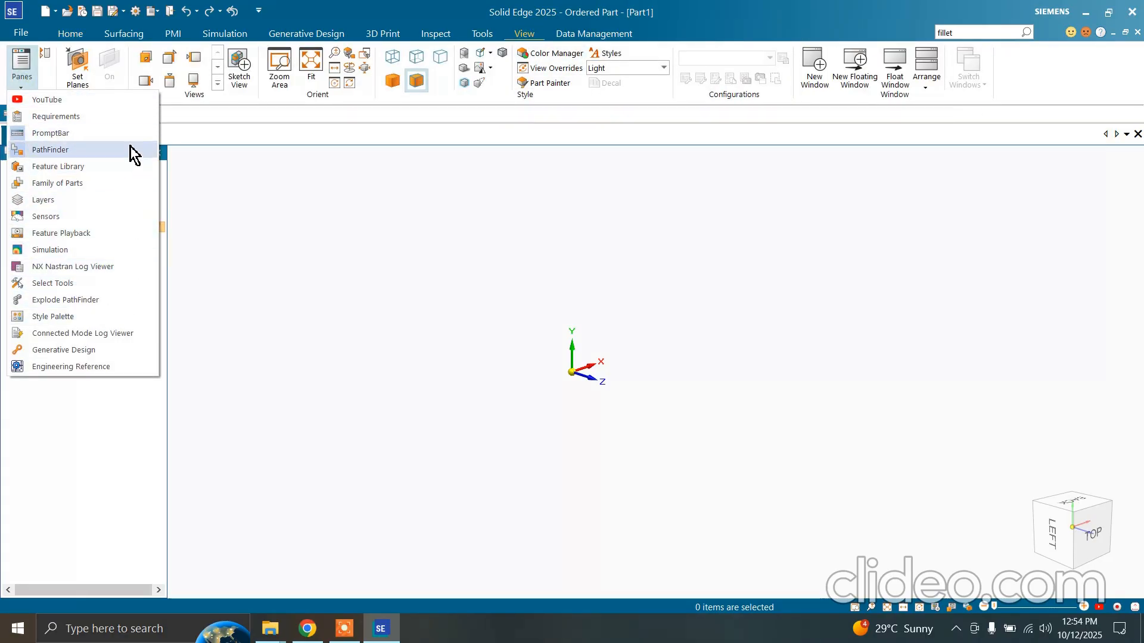
left_click(225, 285)
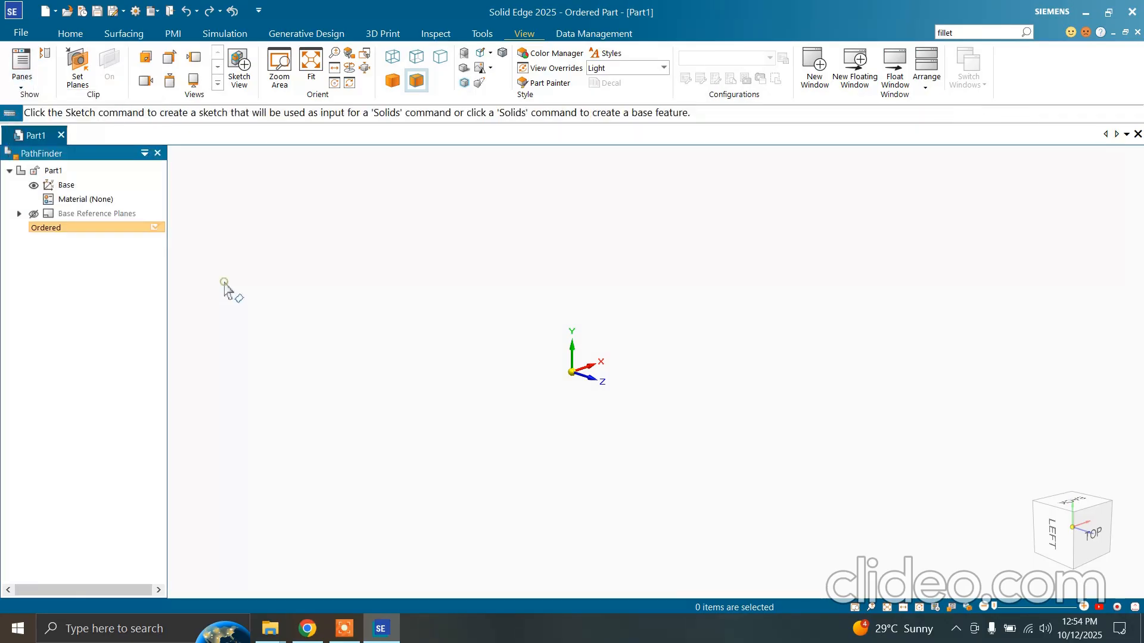
left_click(75, 35)
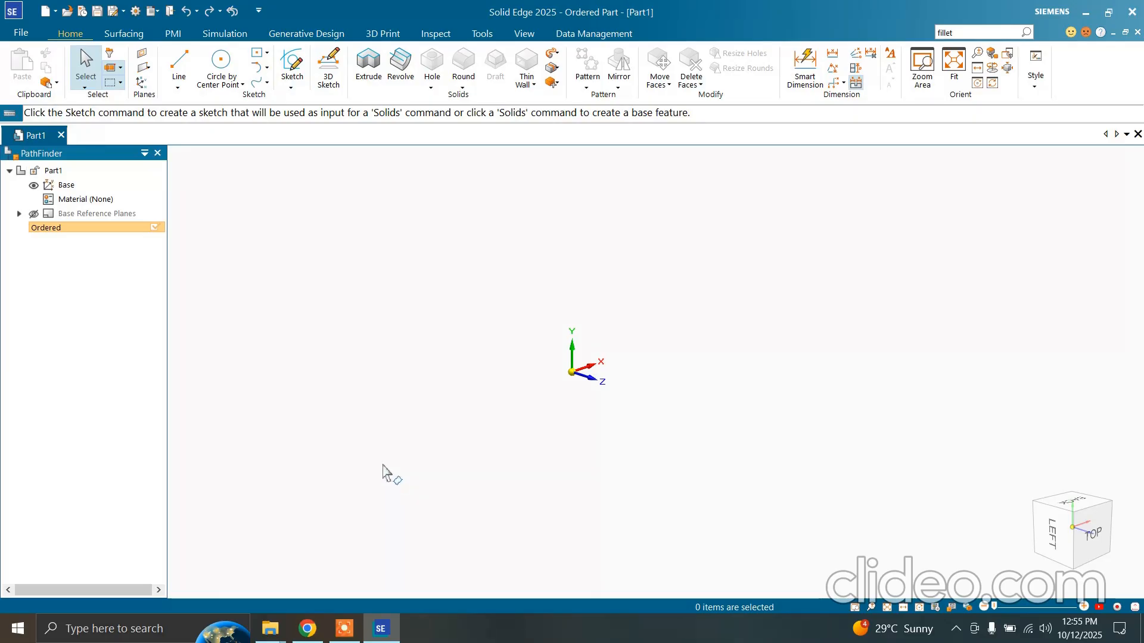
Select the Base coordinate system in the graphics area with a selection window around it
scroll(382, 465, "down", 2)
scroll(390, 463, "up", 3)
scroll(679, 338, "down", 3)
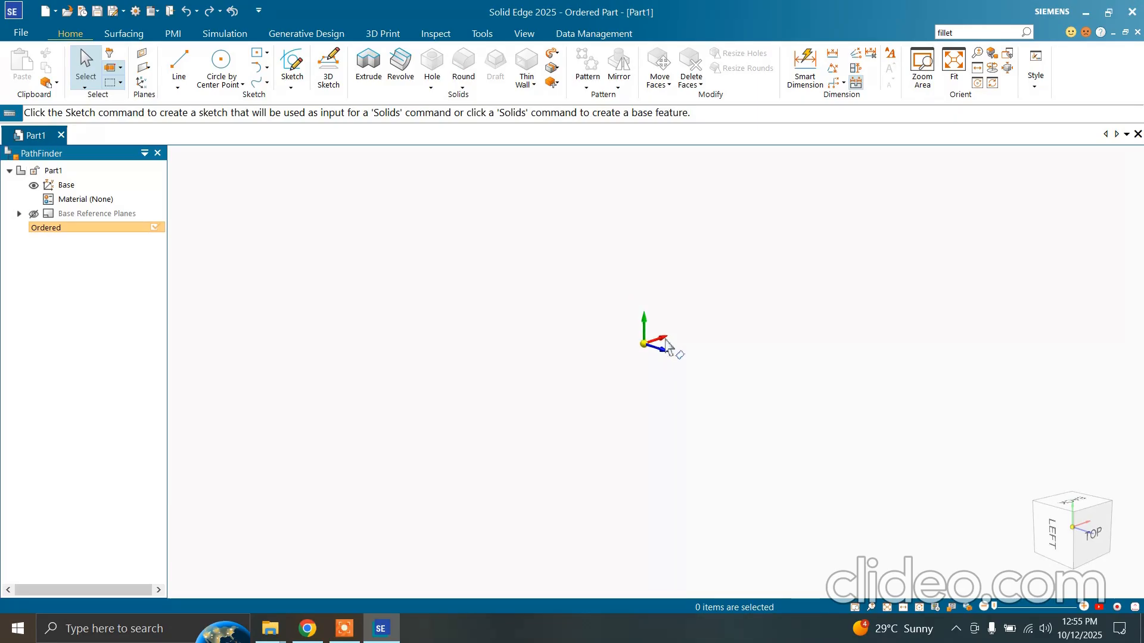
scroll(665, 340, "up", 3)
scroll(665, 340, "down", 4)
scroll(665, 340, "up", 4)
scroll(665, 340, "down", 3)
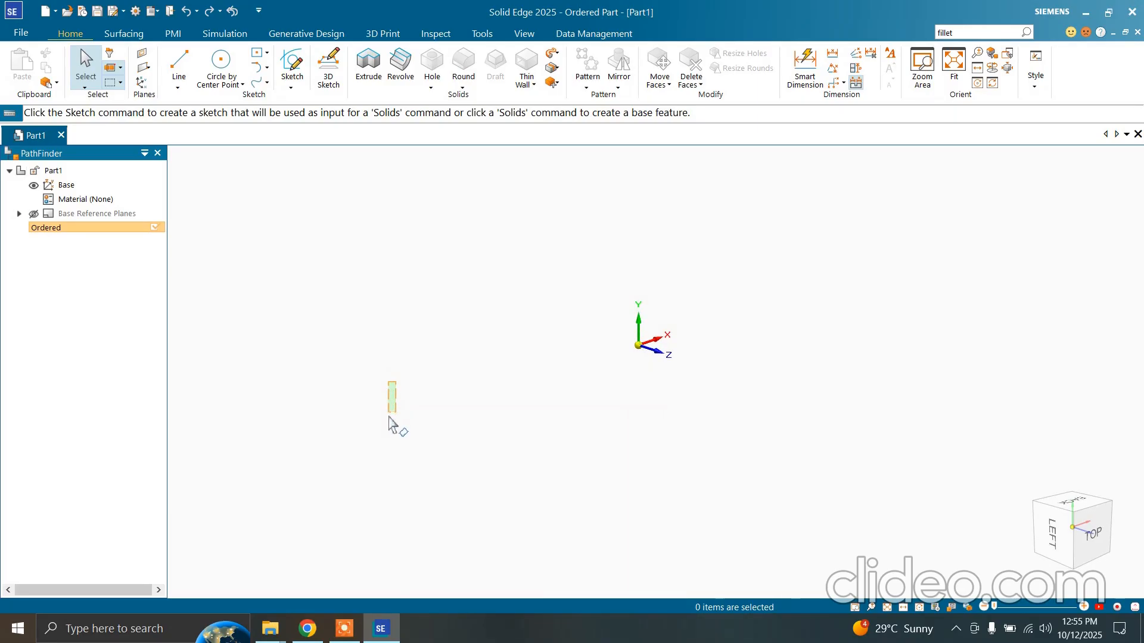
mouse_move(395, 383)
left_mouse_down()
mouse_move(591, 450)
mouse_move(568, 280)
mouse_move(683, 256)
mouse_move(748, 272)
mouse_move(761, 245)
mouse_move(770, 403)
mouse_move(723, 506)
mouse_move(696, 510)
mouse_move(614, 427)
mouse_move(504, 267)
mouse_move(741, 237)
left_mouse_up()
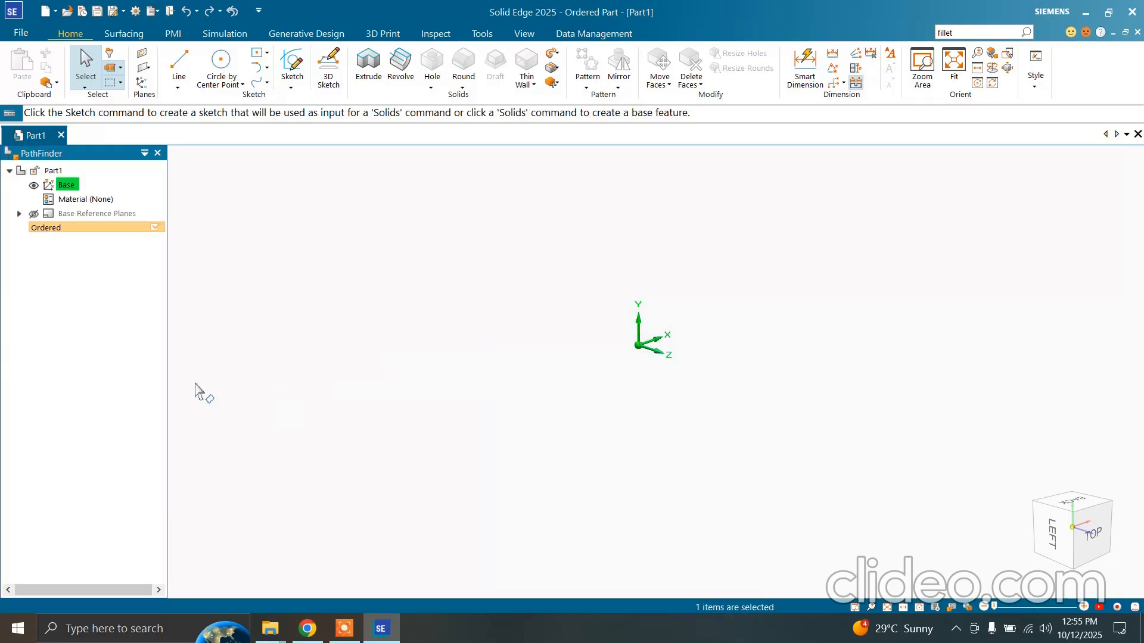
Inspect the shortcut commands for the selected Base coordinate system, start and close Smart Dimension from the radial menu, and dismiss the radial menu
right_click(347, 323)
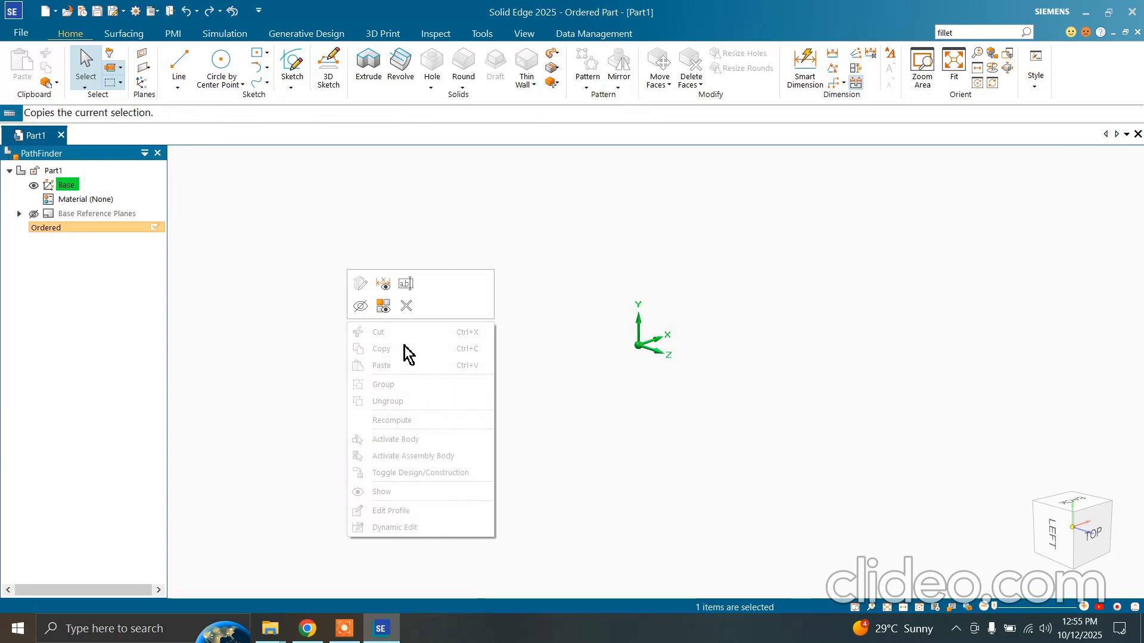
left_click(563, 357)
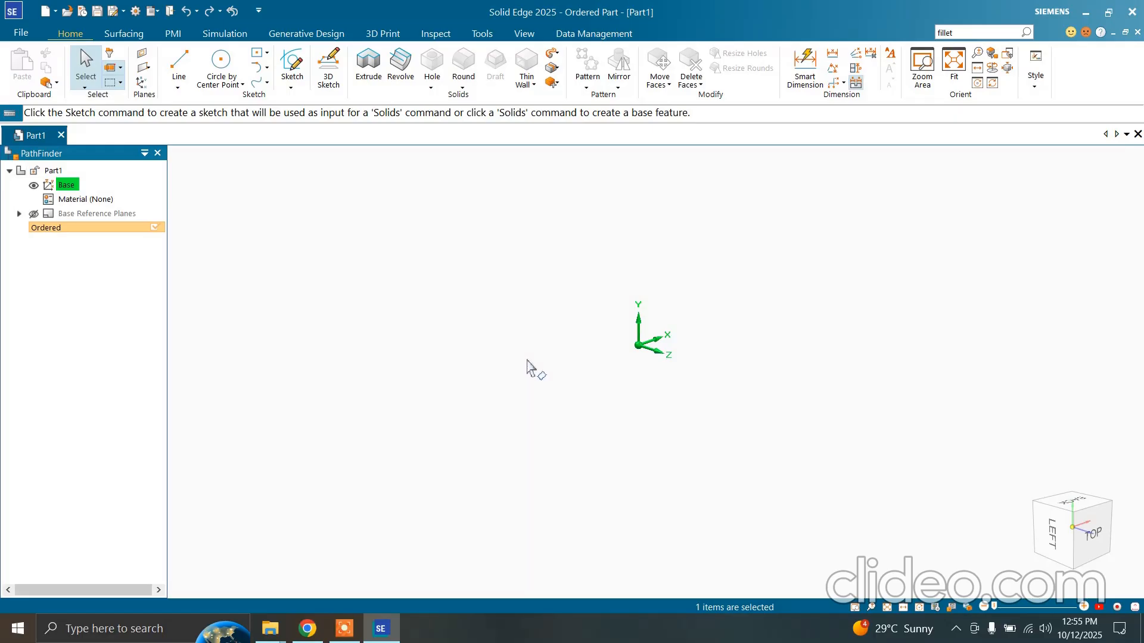
right_click(527, 362)
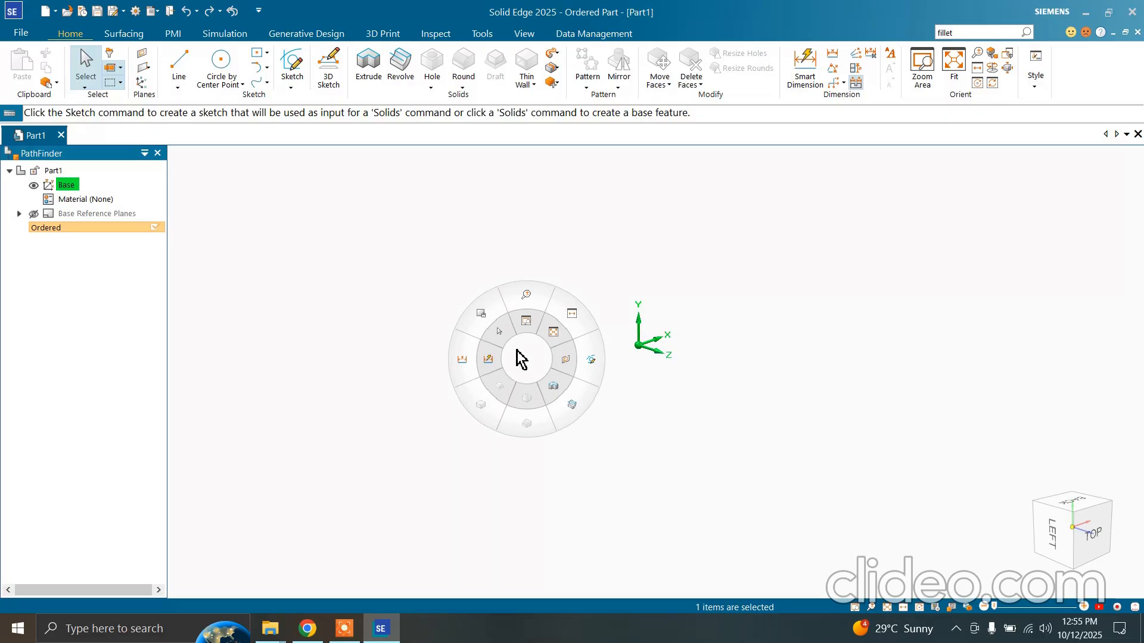
left_click(488, 363)
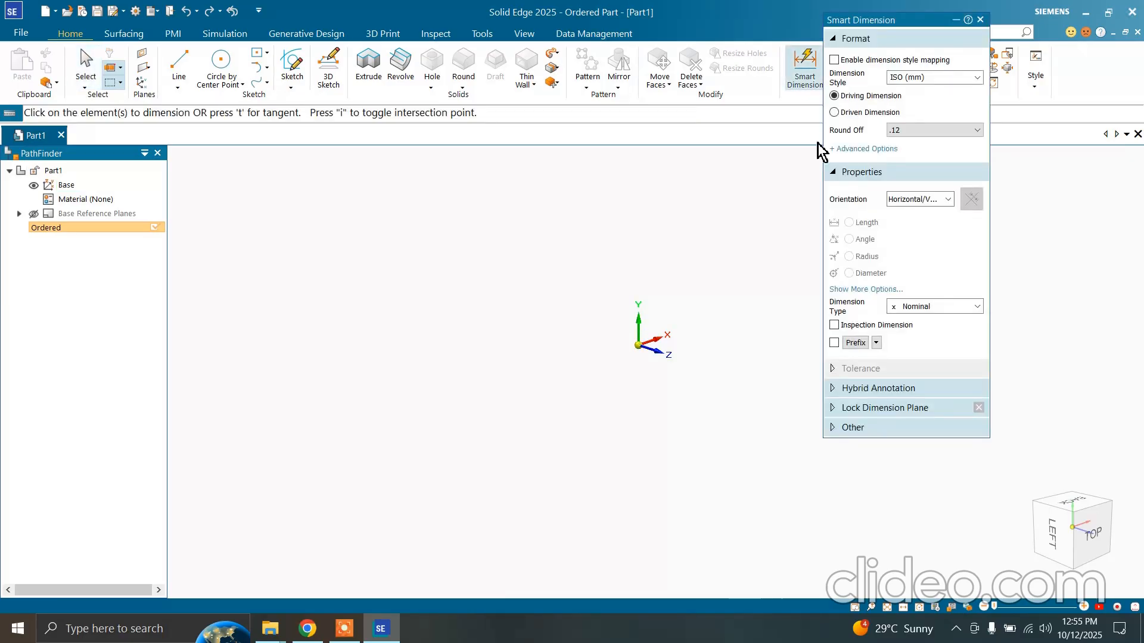
left_click(979, 20)
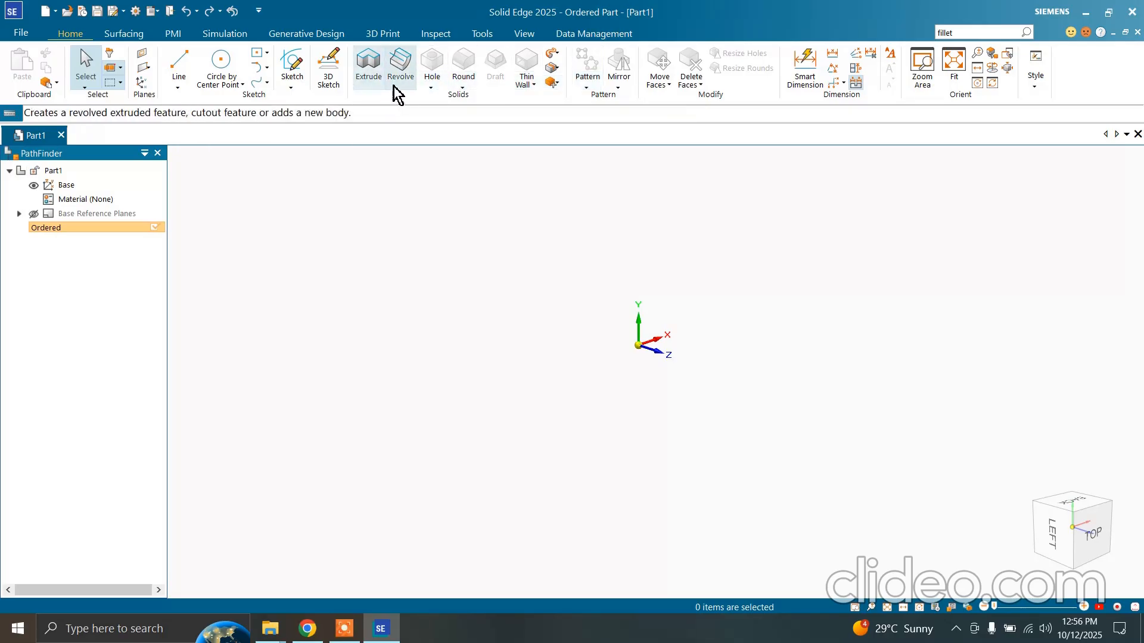
right_click(493, 410)
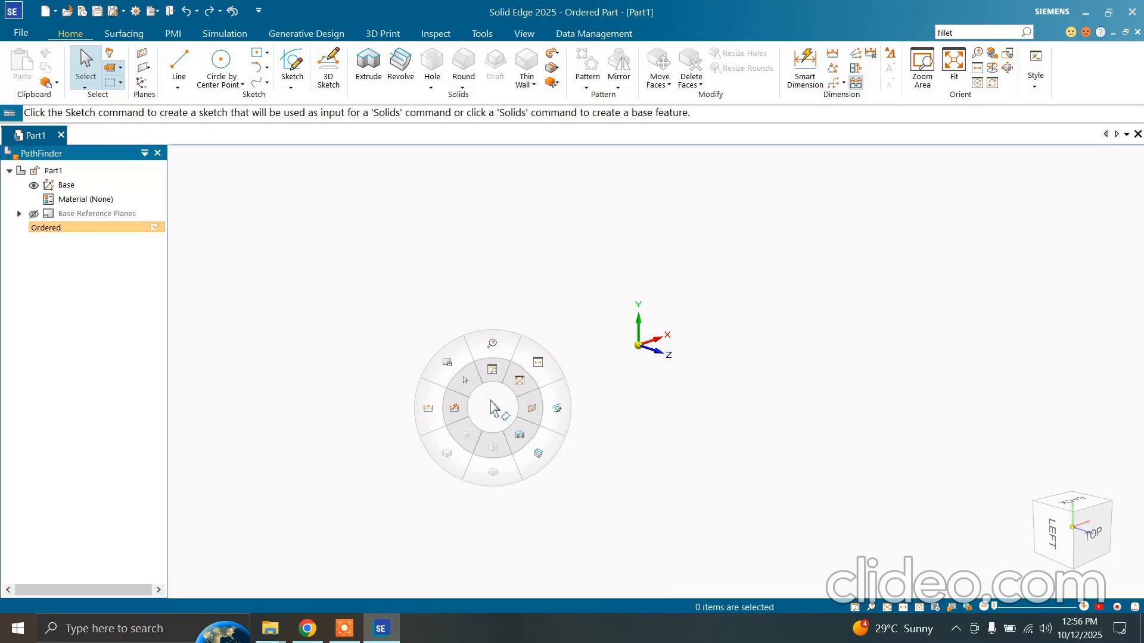
left_click(491, 401)
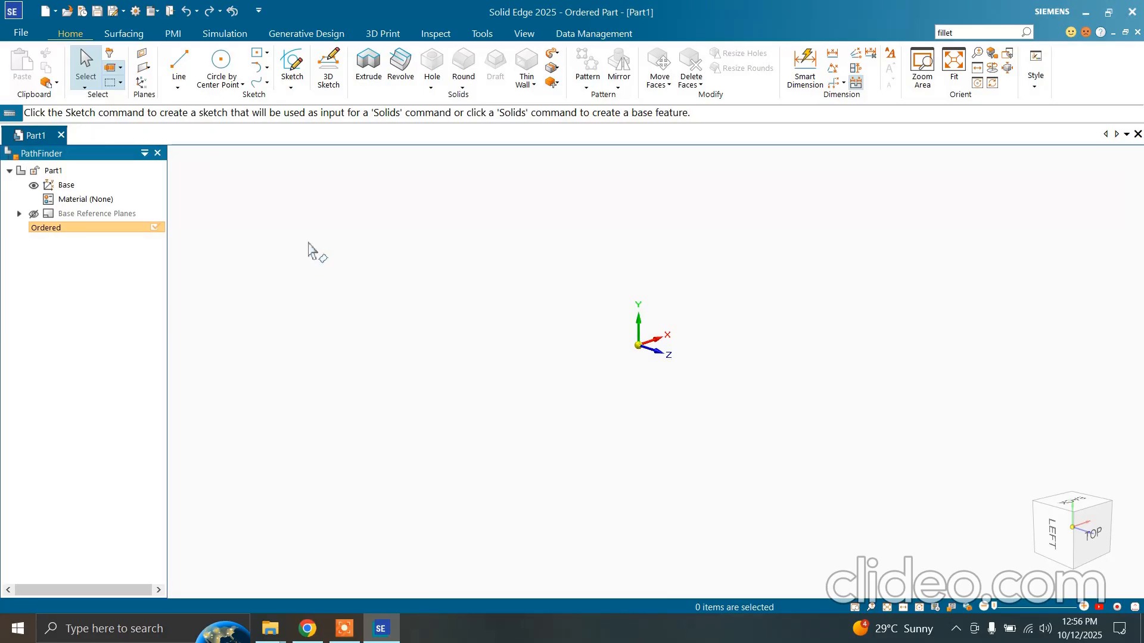
left_click(27, 33)
left_click(48, 409)
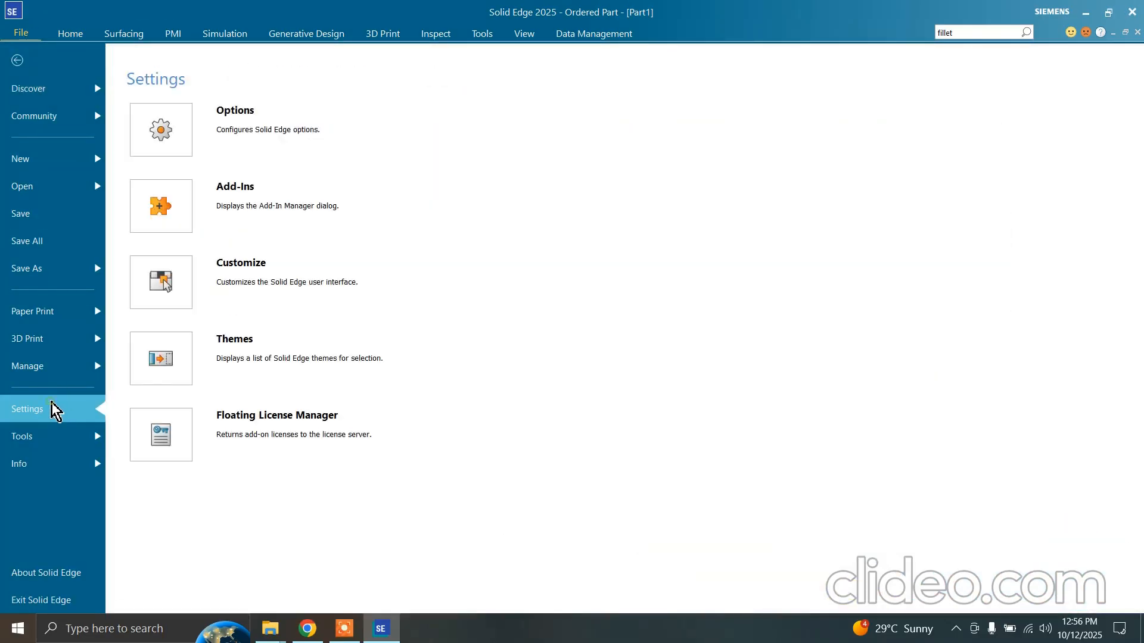
left_click(343, 129)
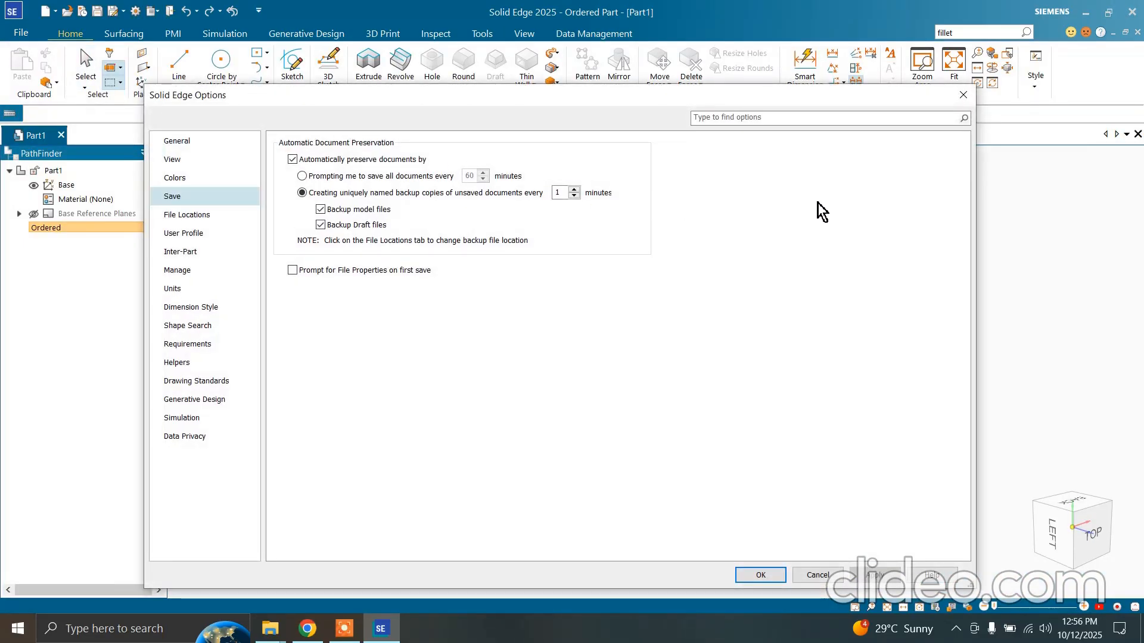
left_click(964, 94)
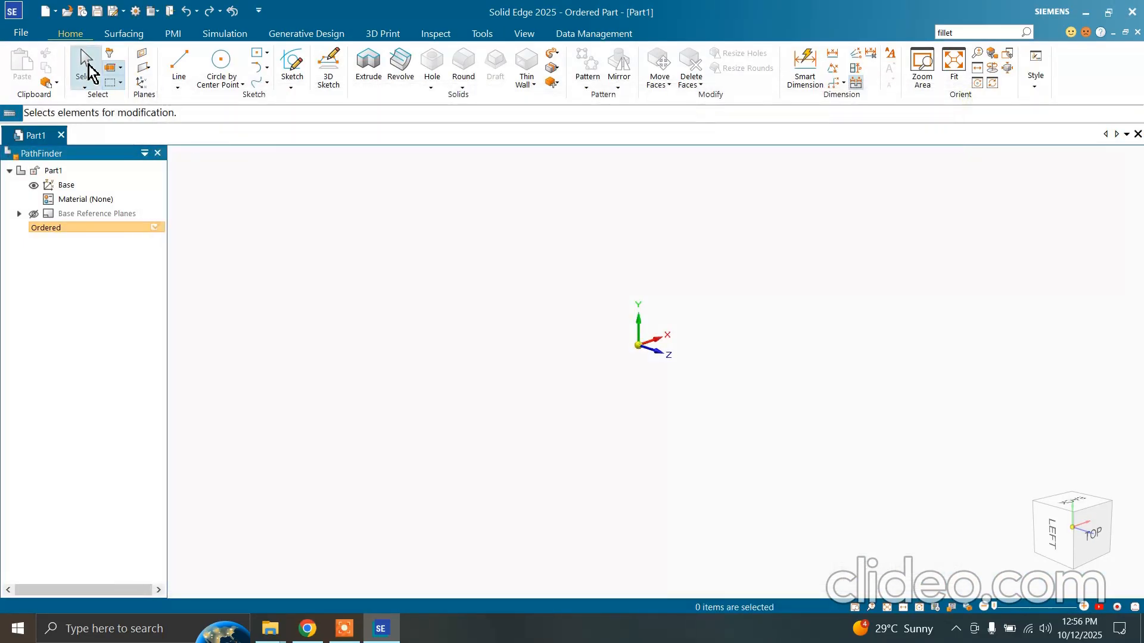
Open the interface customization settings on the keyboard shortcuts for the Part - Ordered environment and move the dialog lower
left_click(21, 33)
left_click(51, 410)
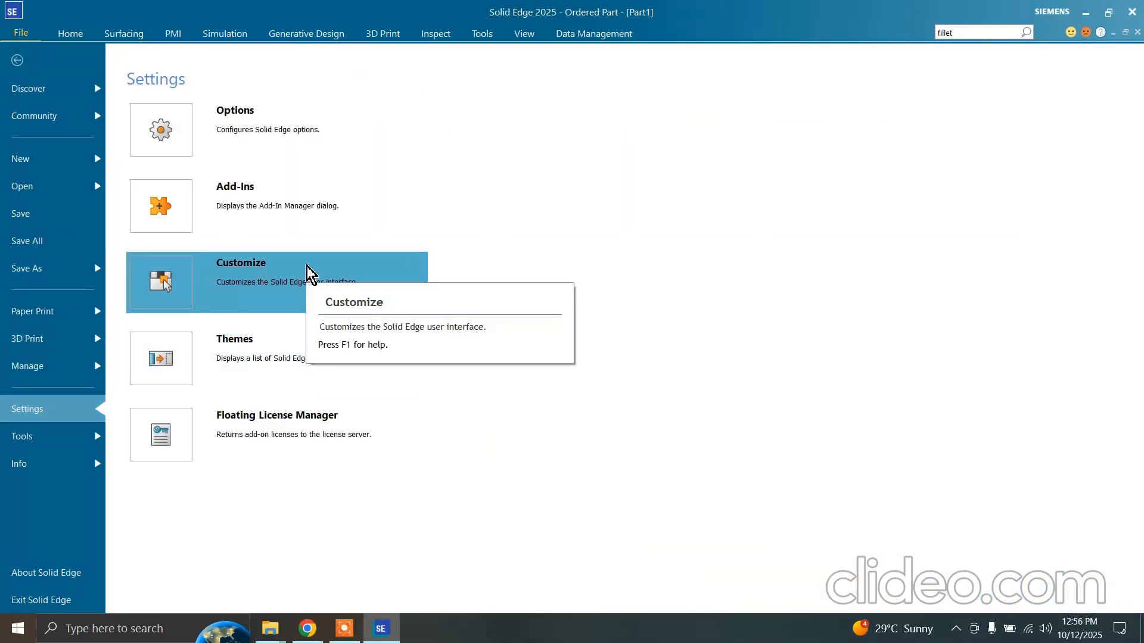
left_click(309, 276)
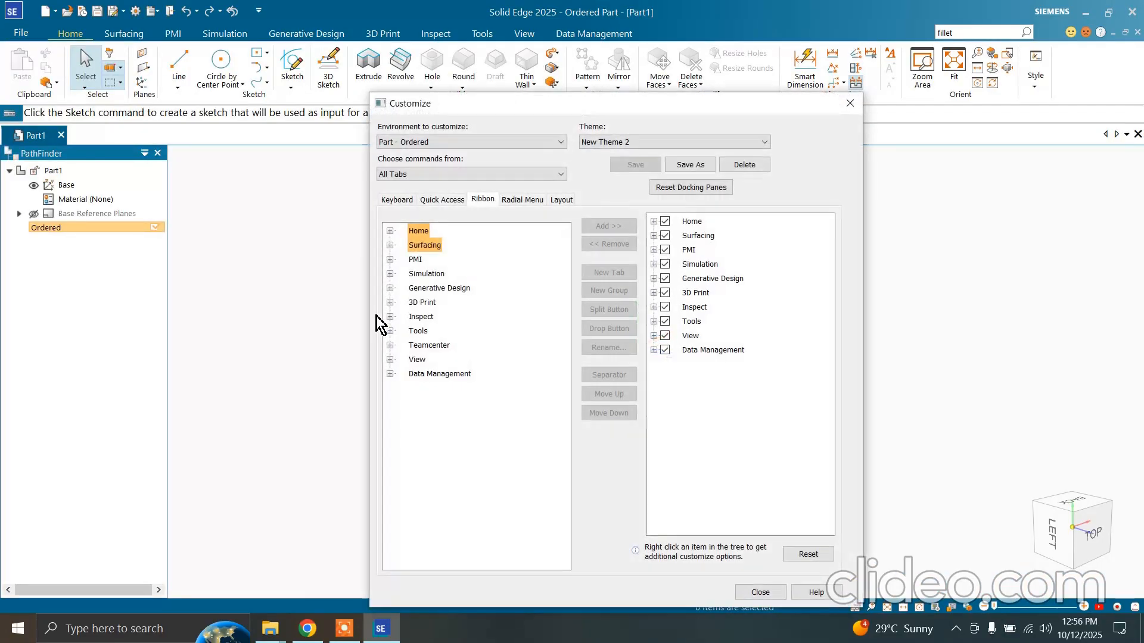
left_click(397, 199)
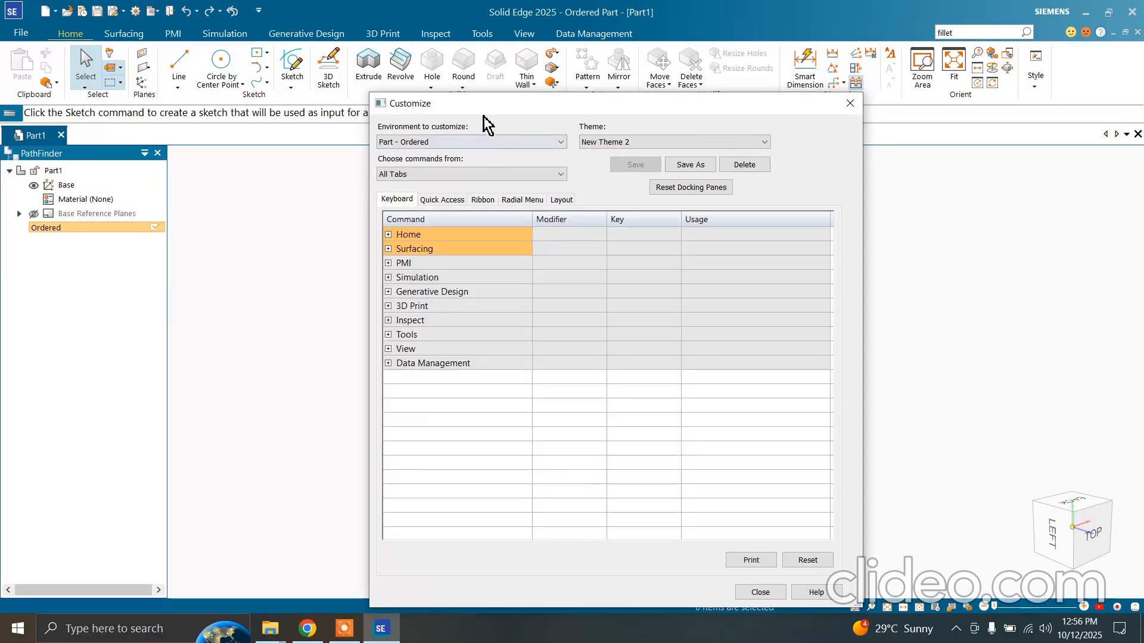
left_click_drag(485, 98, 456, 169)
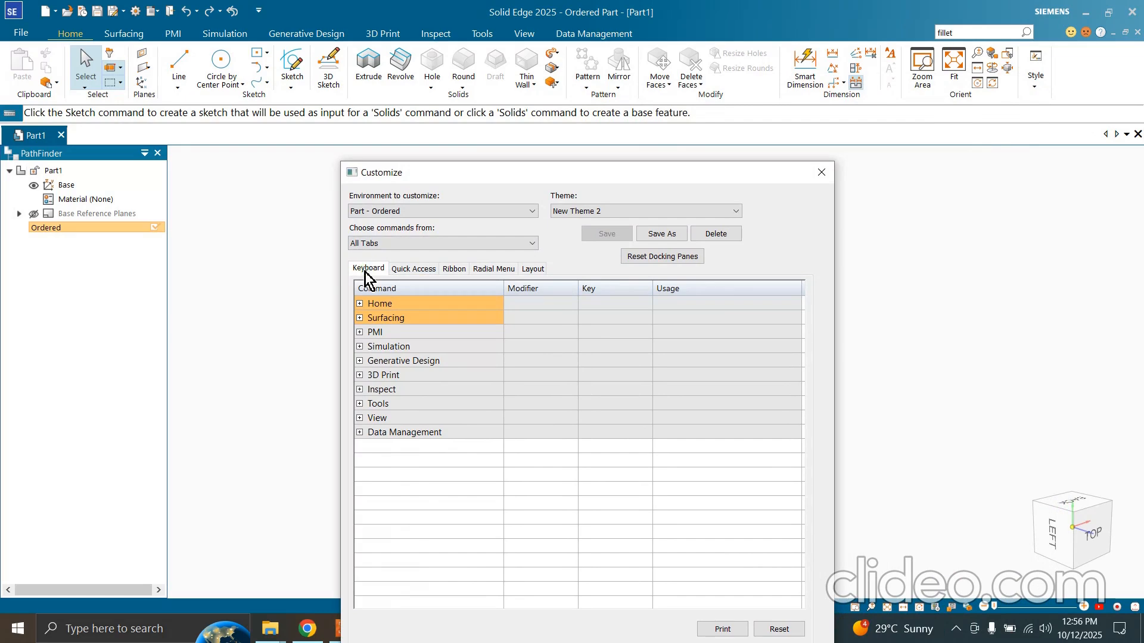
Examine the keyboard shortcut settings of the Home Clipboard commands Paste, Cut, Copy and Part Copy
left_click(359, 304)
left_click(369, 318)
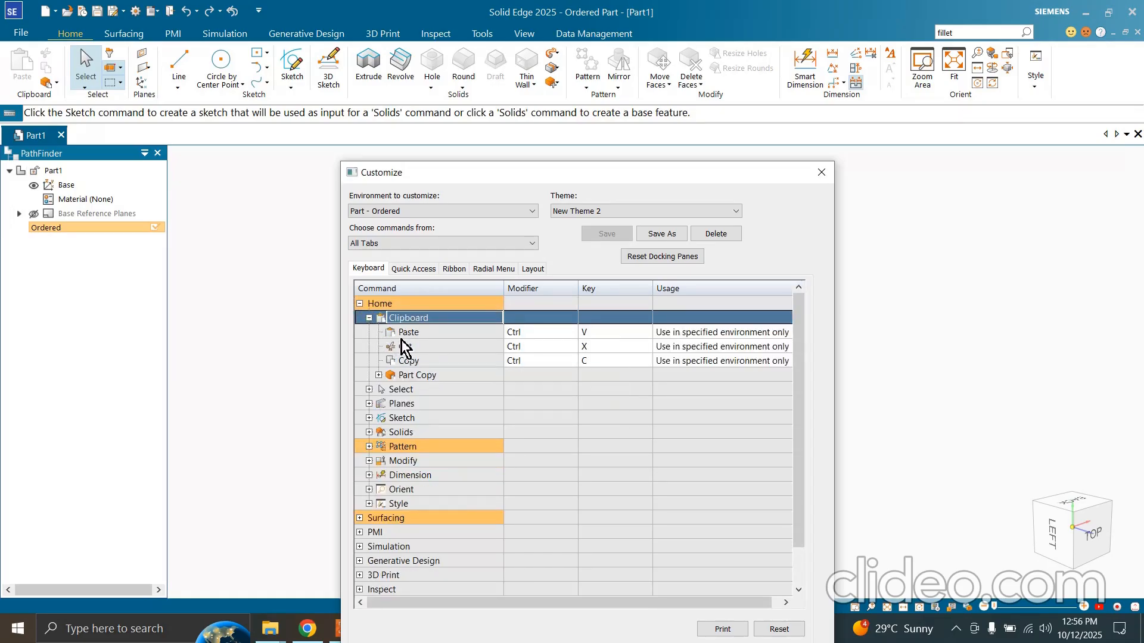
left_click(403, 334)
left_click(401, 346)
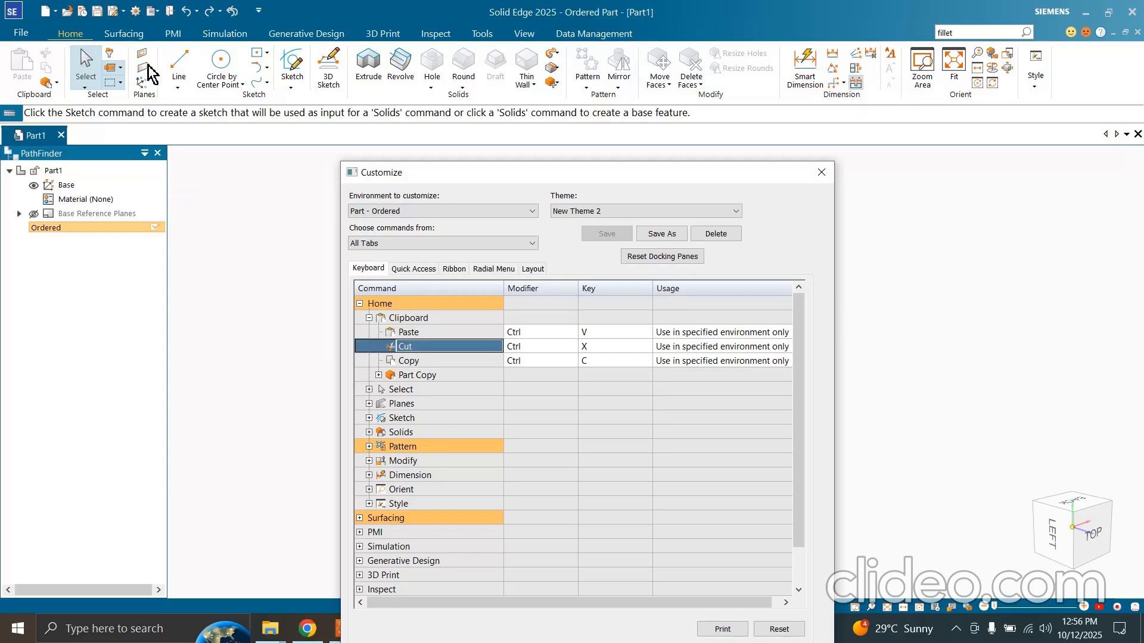
left_click(536, 359)
left_click(539, 333)
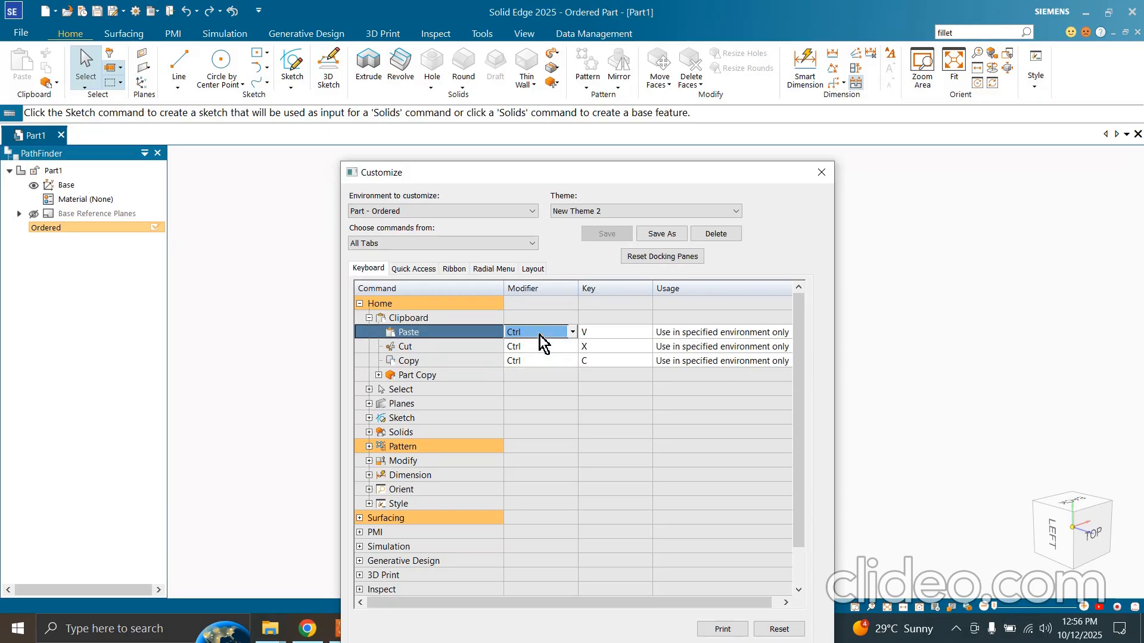
left_click(541, 348)
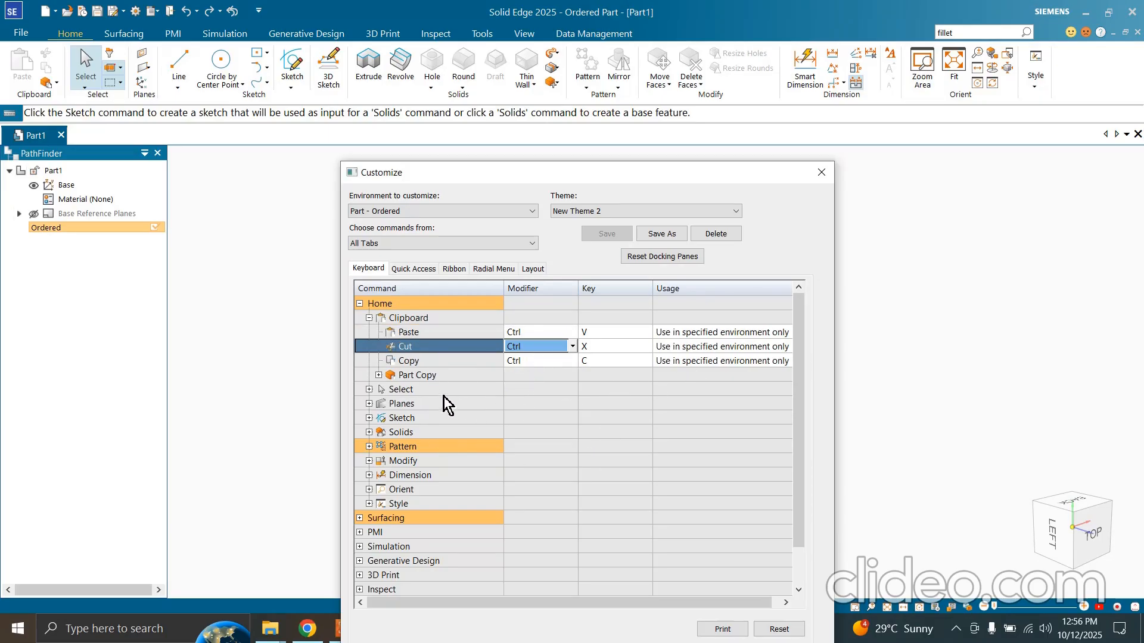
left_click(378, 374)
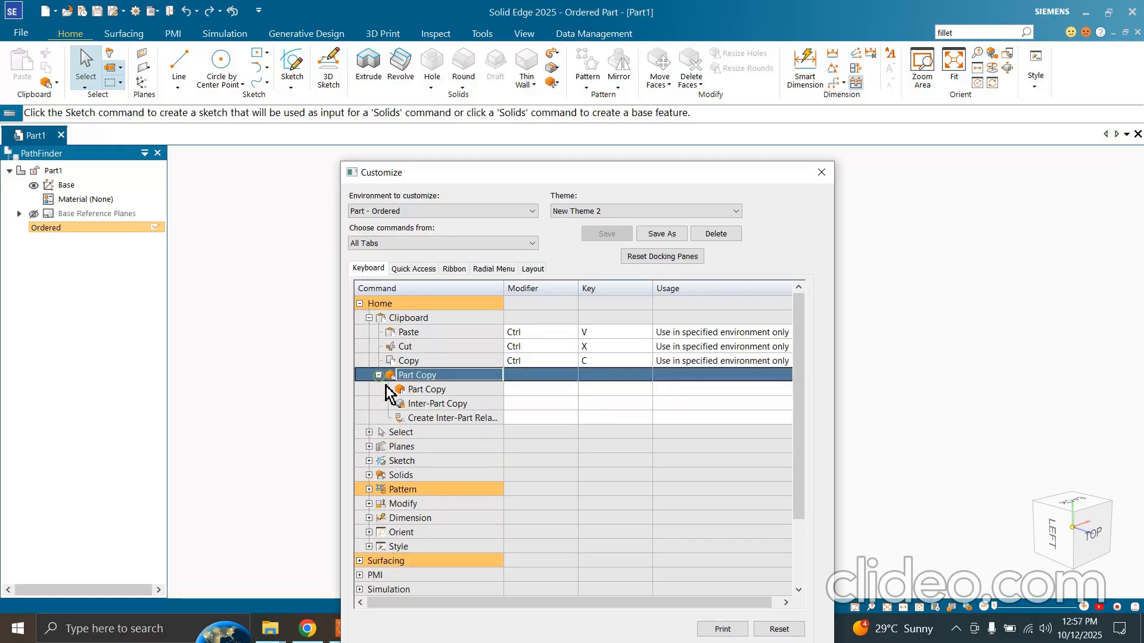
left_click(417, 390)
left_click(524, 390)
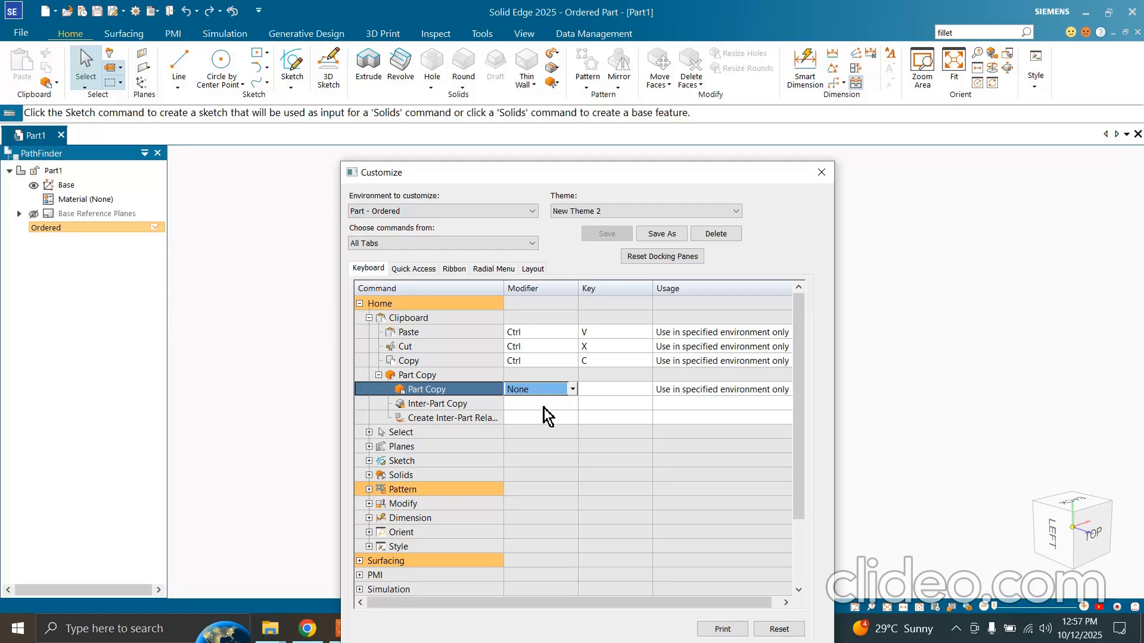
Expand the Sketch group's Line commands in the shortcut list and select the Line command
left_click(368, 461)
left_click(386, 475)
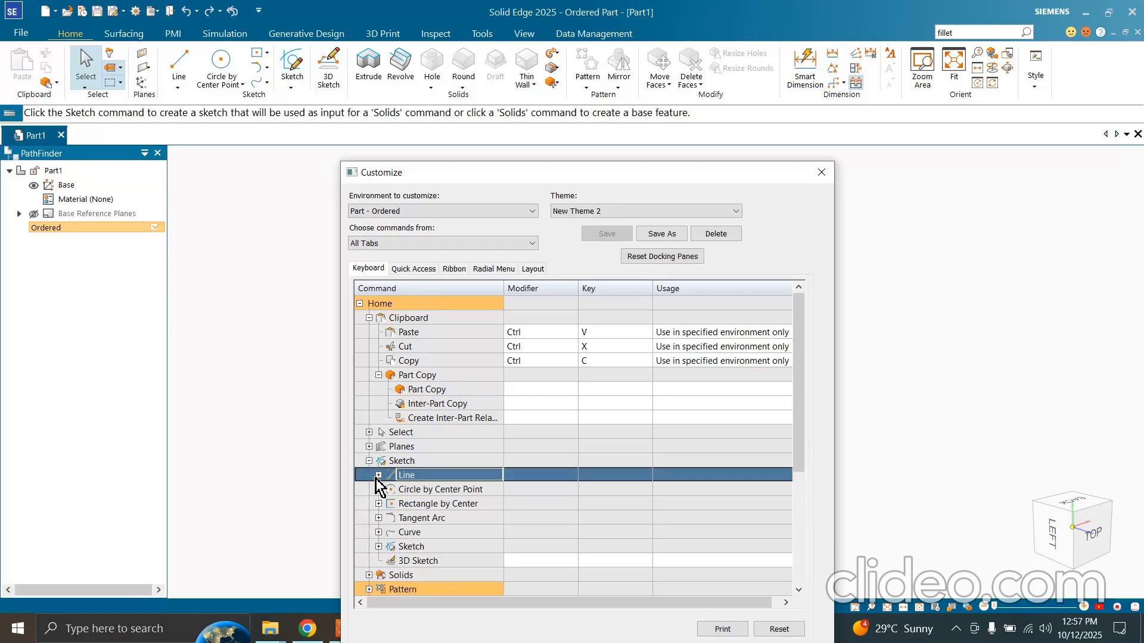
left_click(378, 474)
left_click(411, 489)
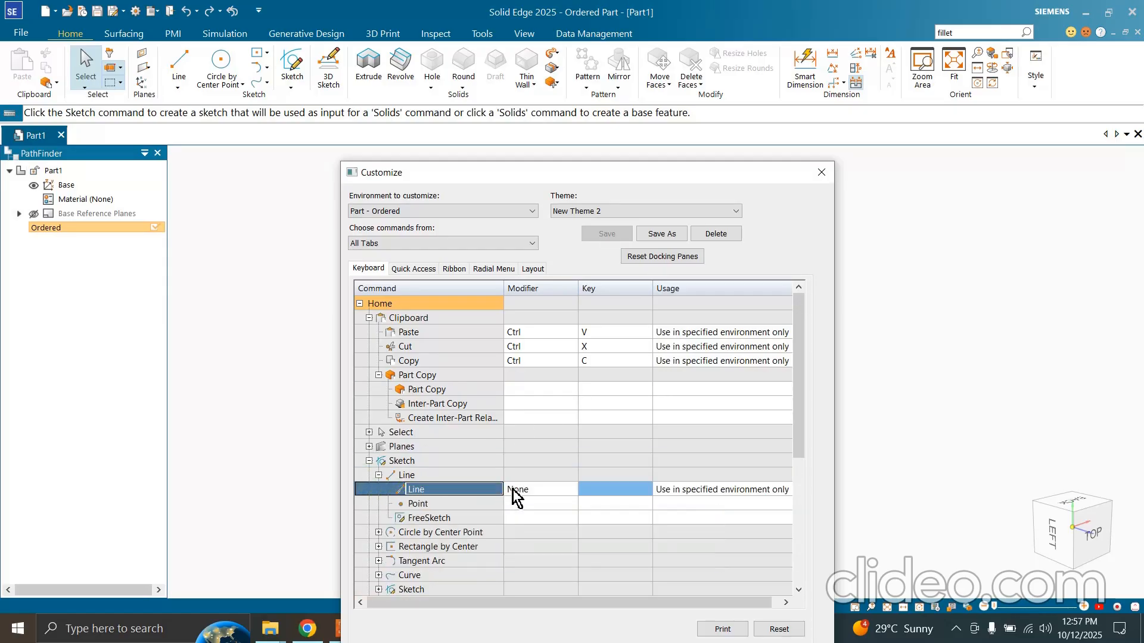
Try to assign Ctrl+L and Ctrl+Q as the Line command's shortcut, declining to reassign either combination
left_click(572, 491)
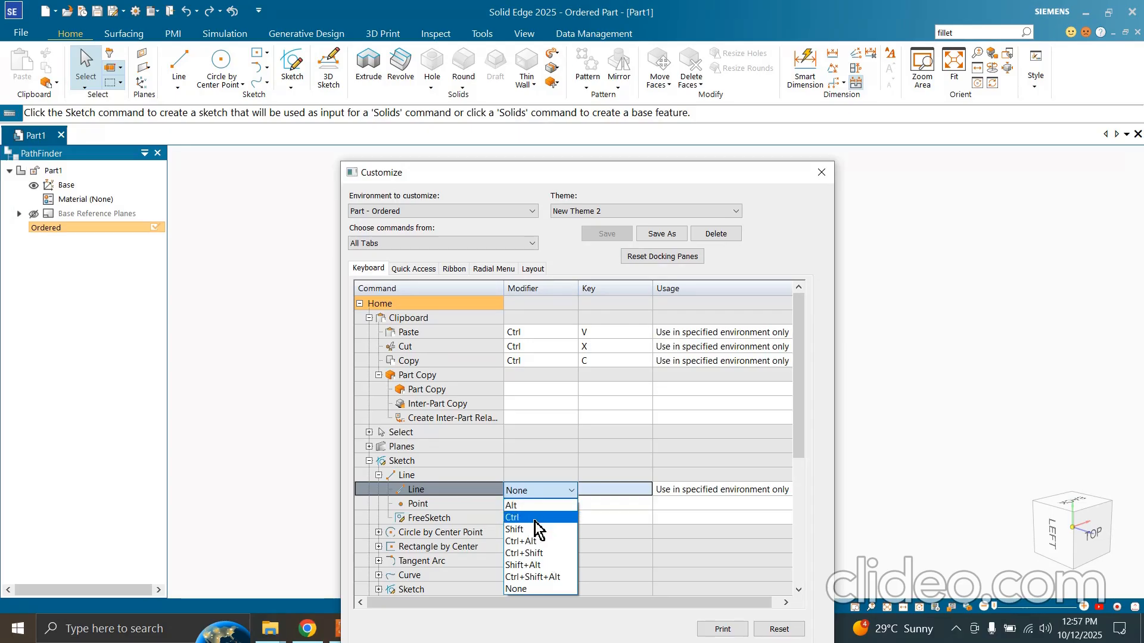
left_click(534, 518)
left_click(604, 489)
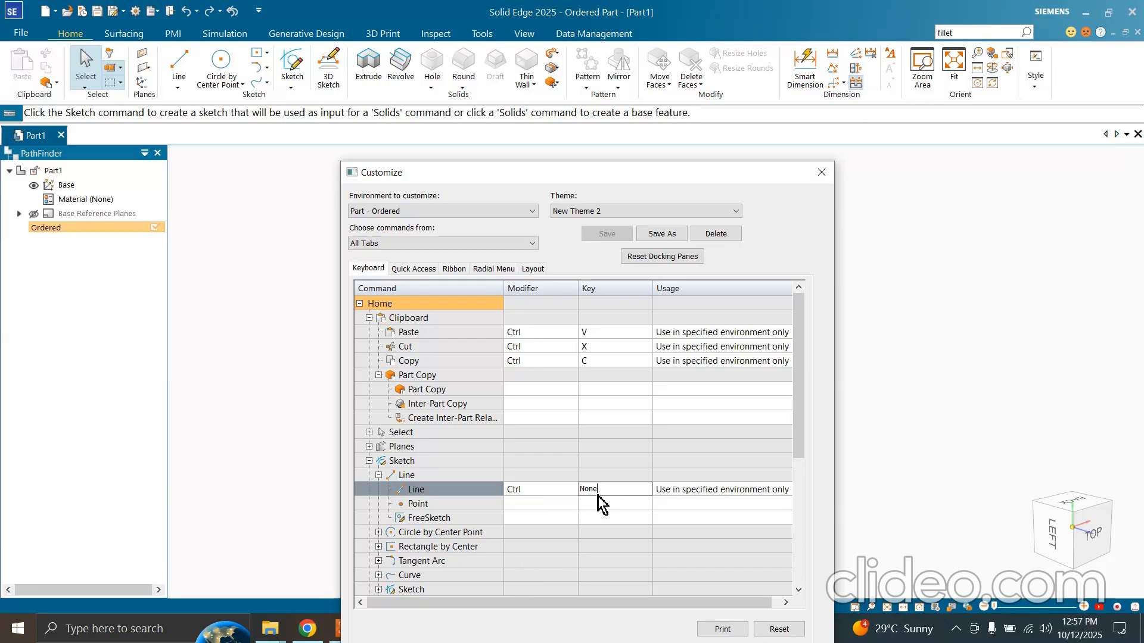
key("l")
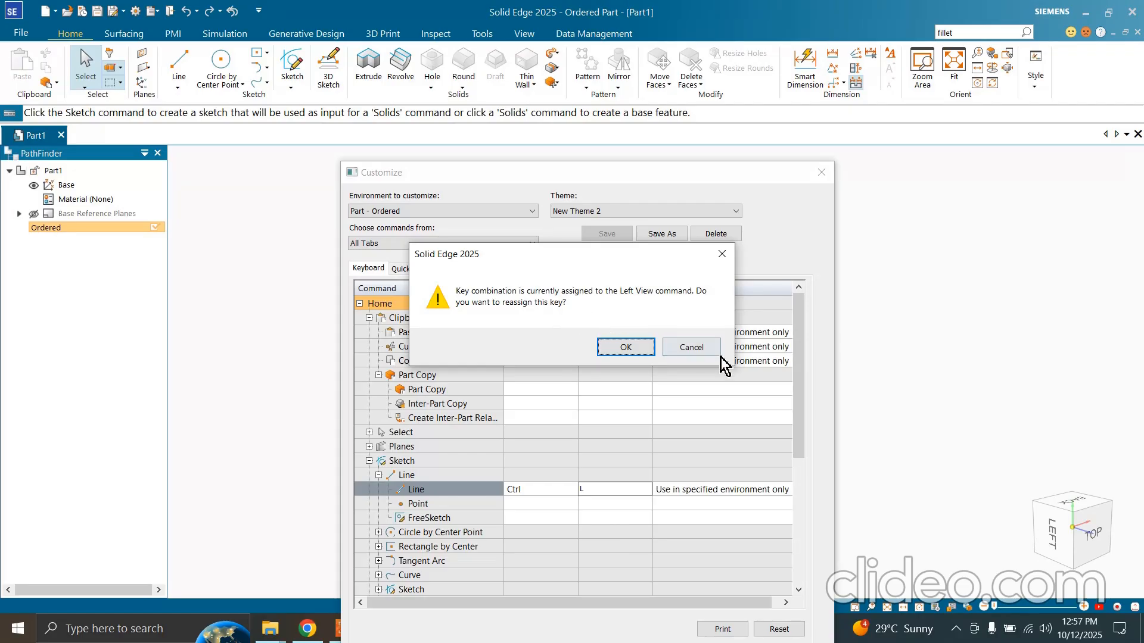
left_click(700, 348)
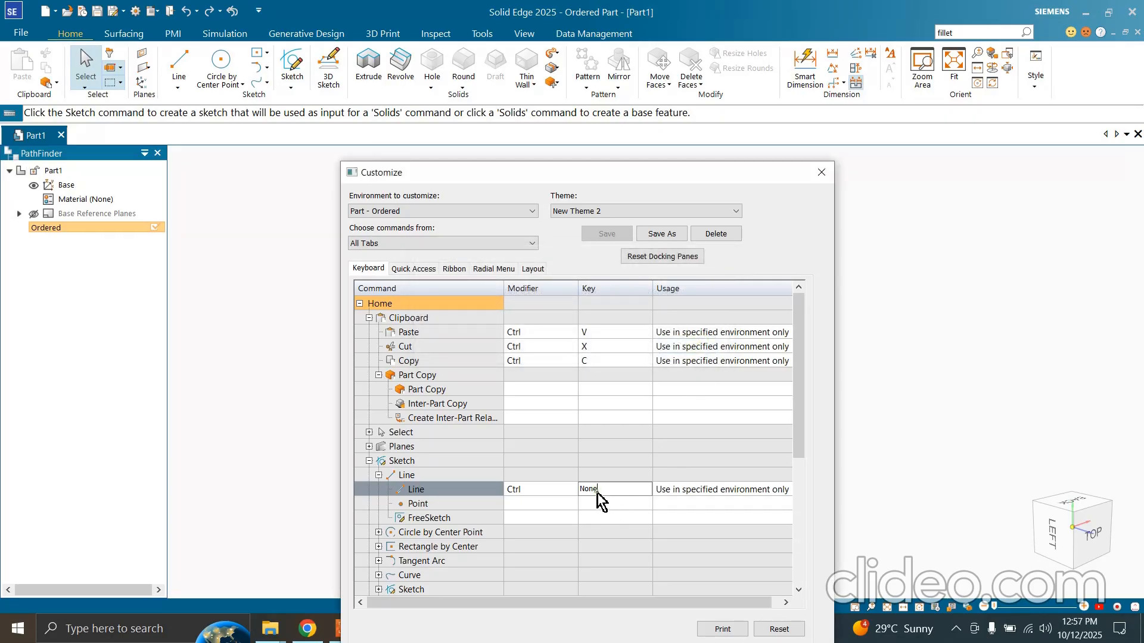
key("q")
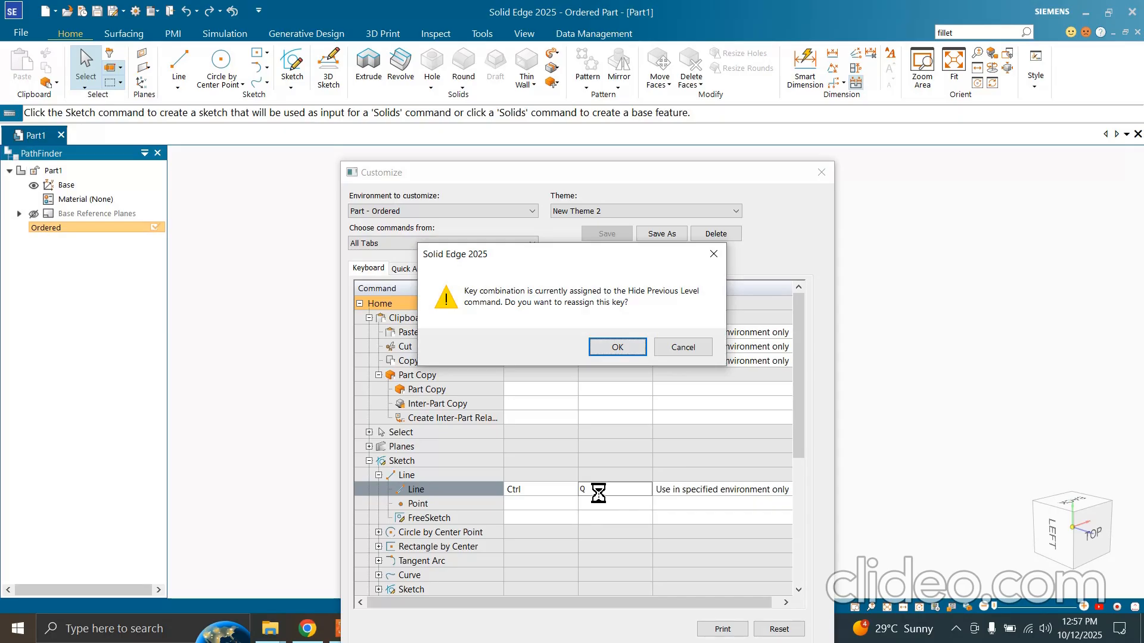
left_click(683, 347)
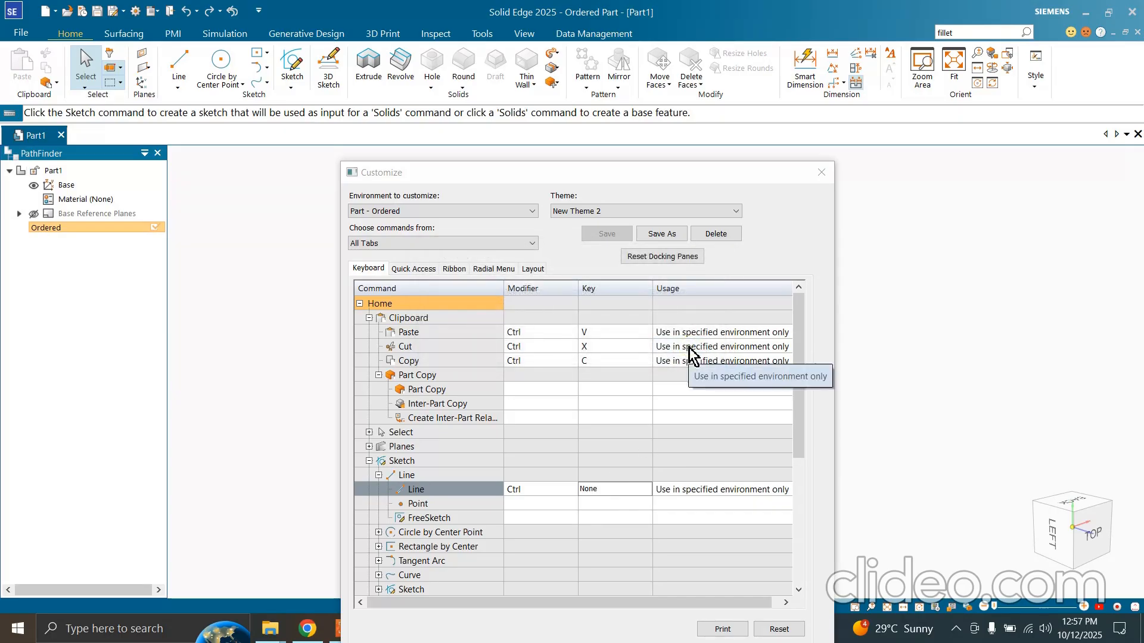
Set the Line command's shortcut modifier to None
left_click(537, 489)
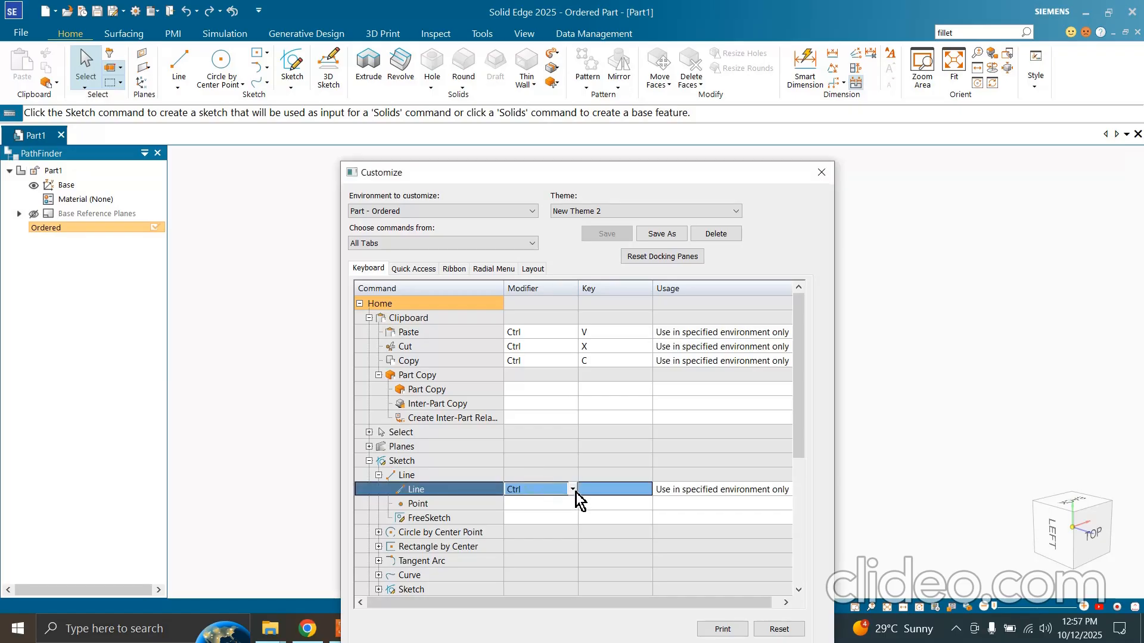
left_click(573, 490)
left_click(540, 591)
Review the function keys, usage scopes and modifiers available for the Line command's shortcut without choosing any
left_click(598, 493)
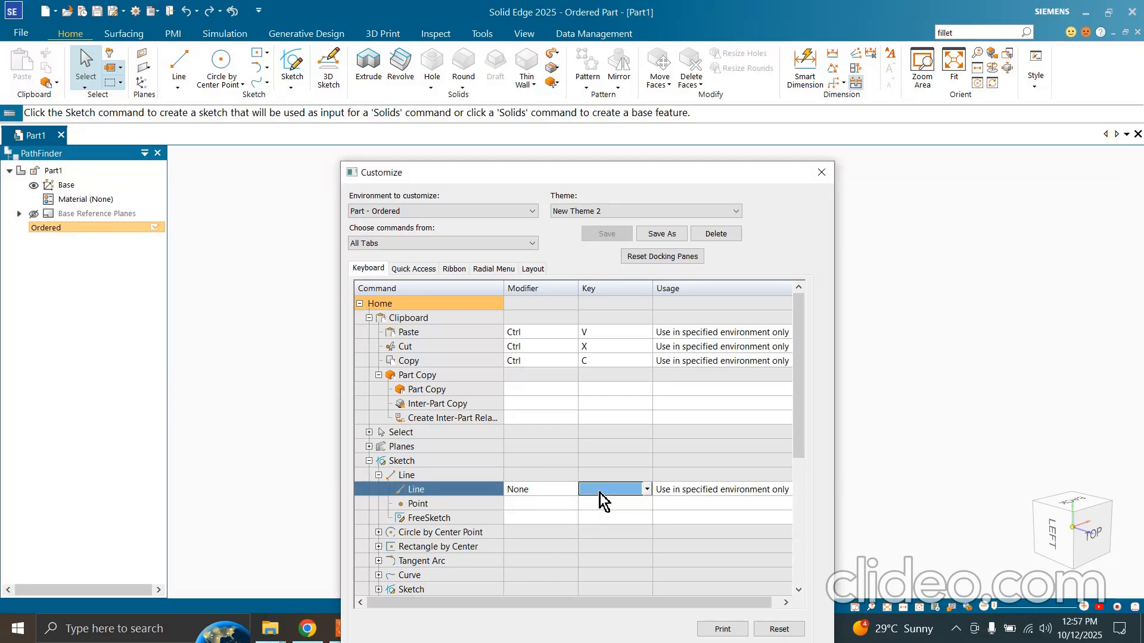
left_click(599, 492)
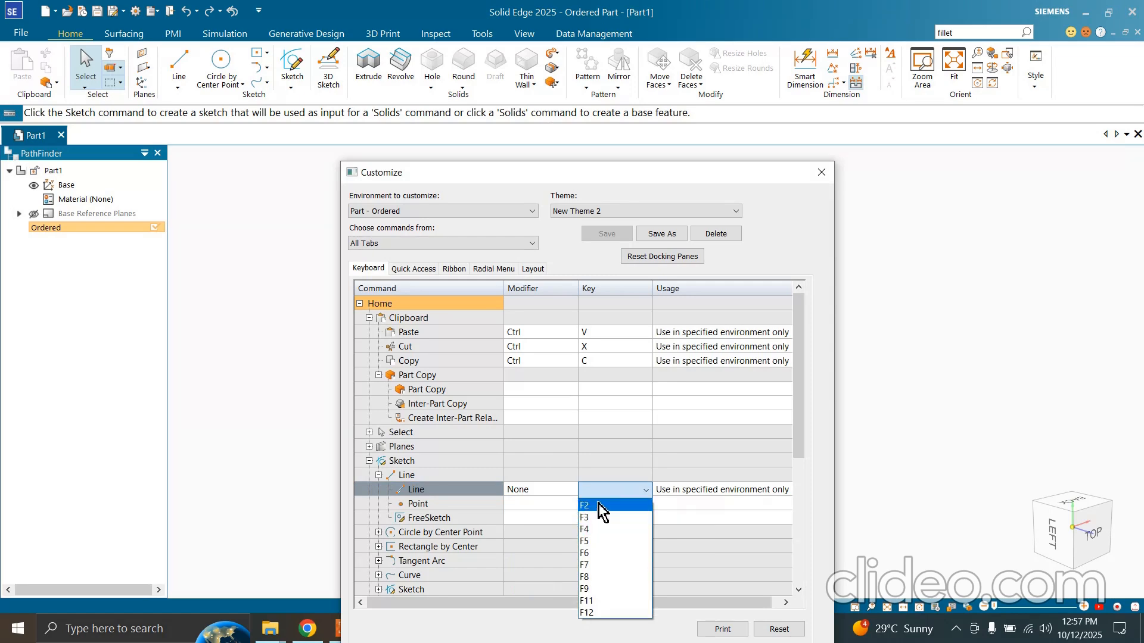
left_click(600, 493)
key("Tab")
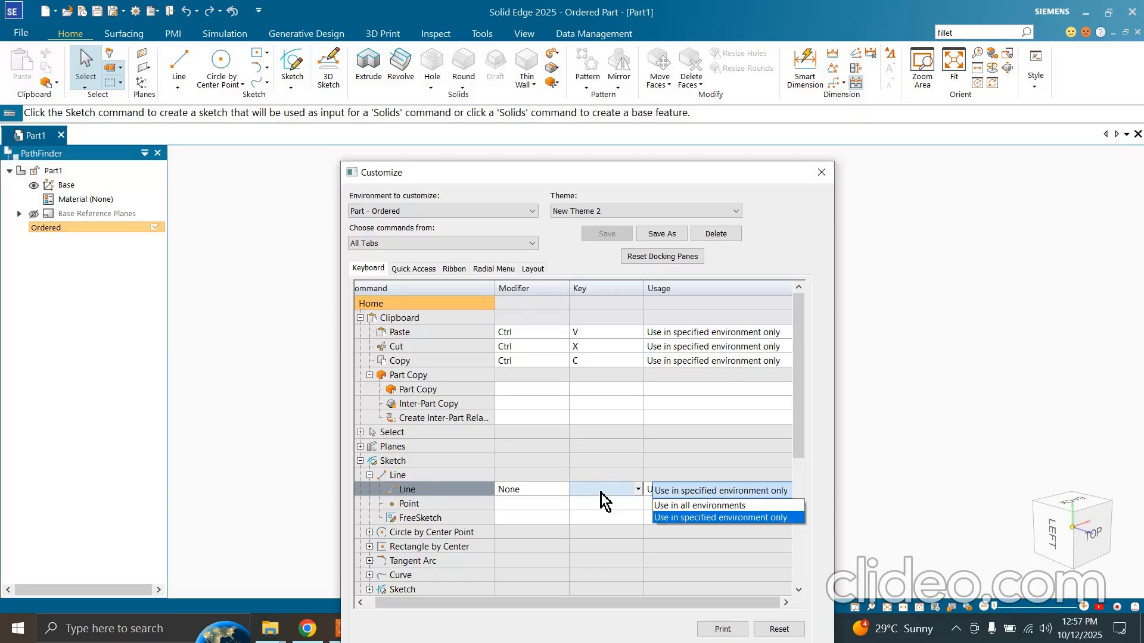
left_click(604, 492)
left_click(639, 492)
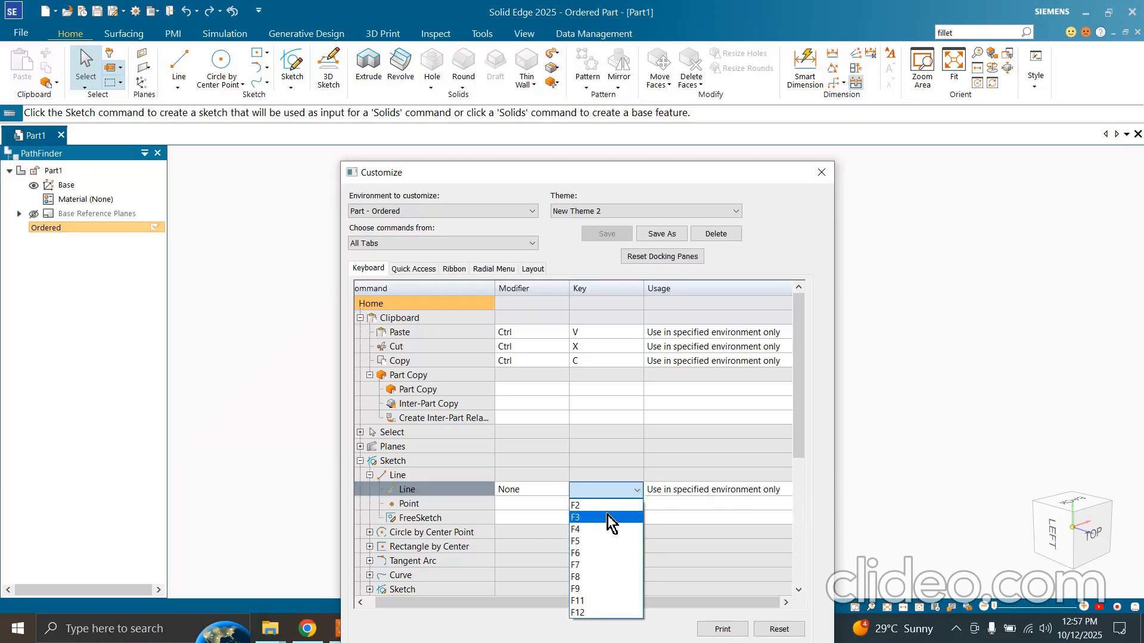
left_click(528, 491)
left_click(563, 498)
double_click(561, 489)
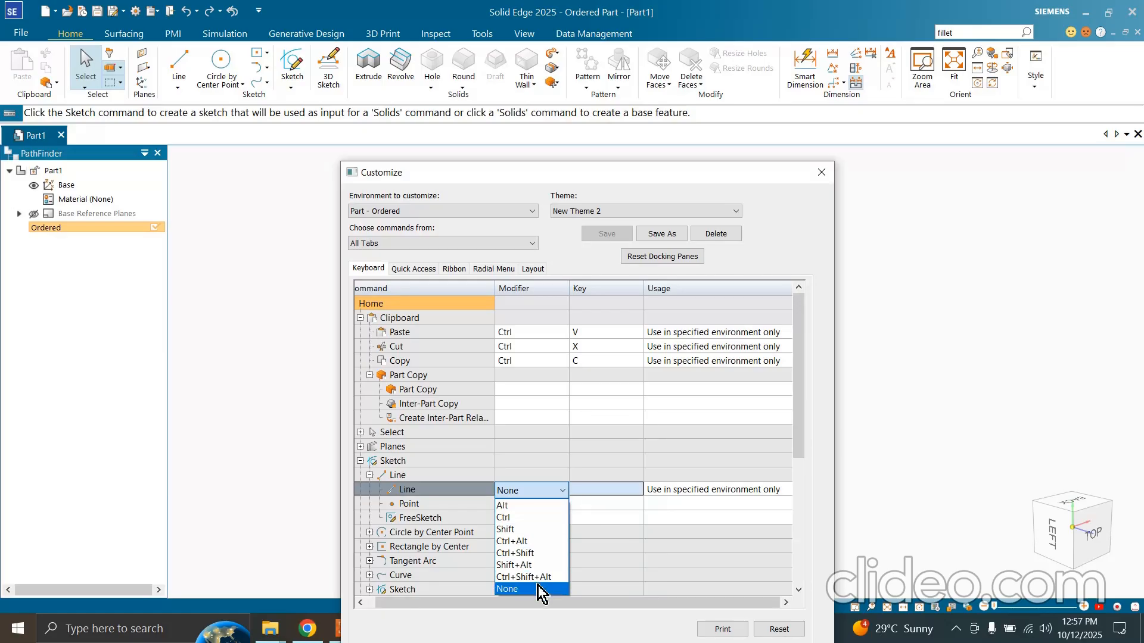
left_click(561, 476)
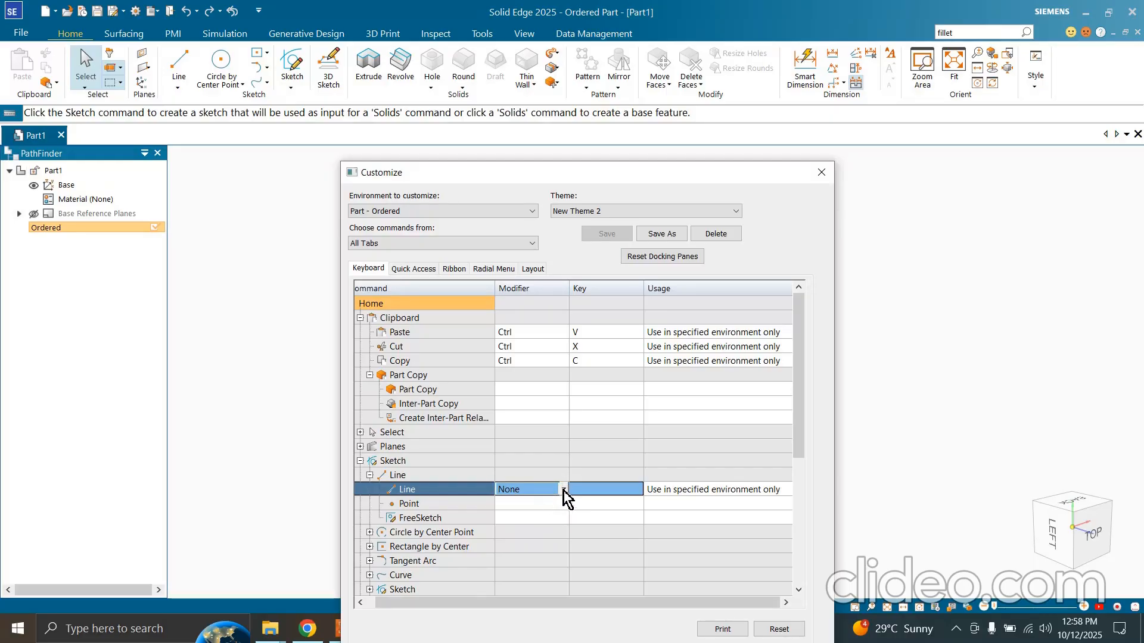
Keep None as the Line shortcut's modifier and check which function keys can be assigned on their own
left_click(563, 489)
left_click(542, 588)
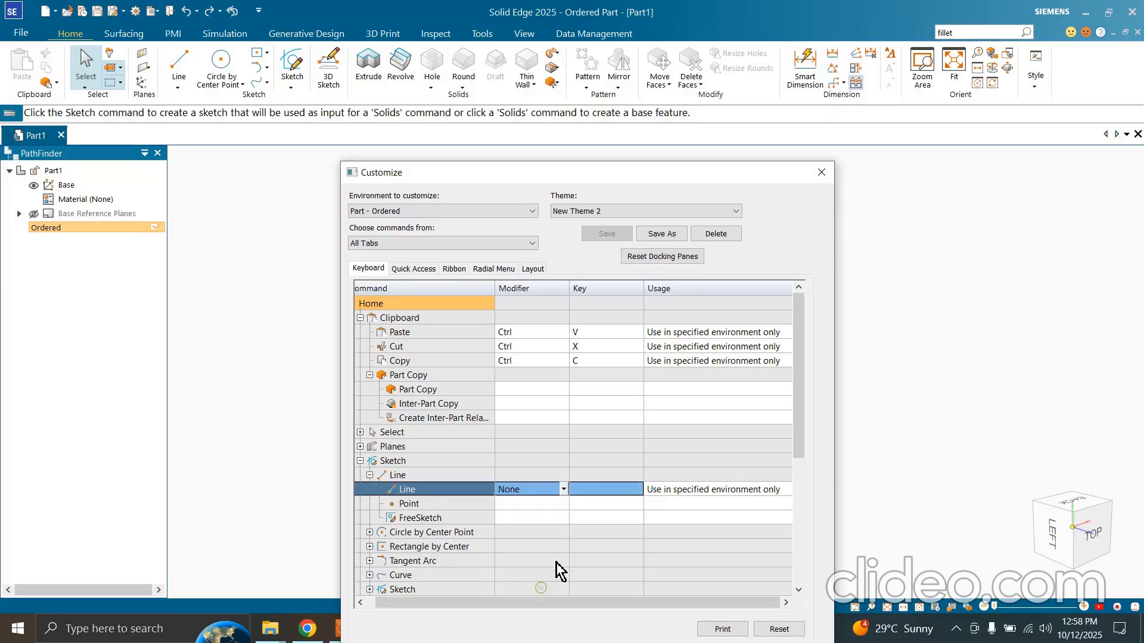
left_click(576, 478)
left_click(553, 489)
left_click(593, 490)
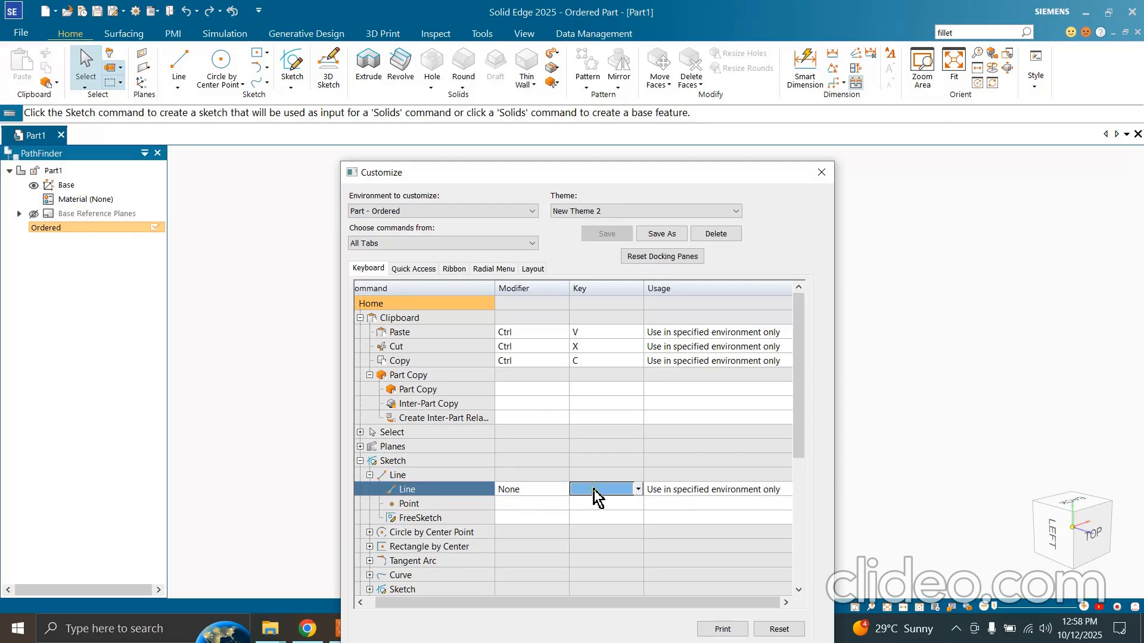
left_click(637, 490)
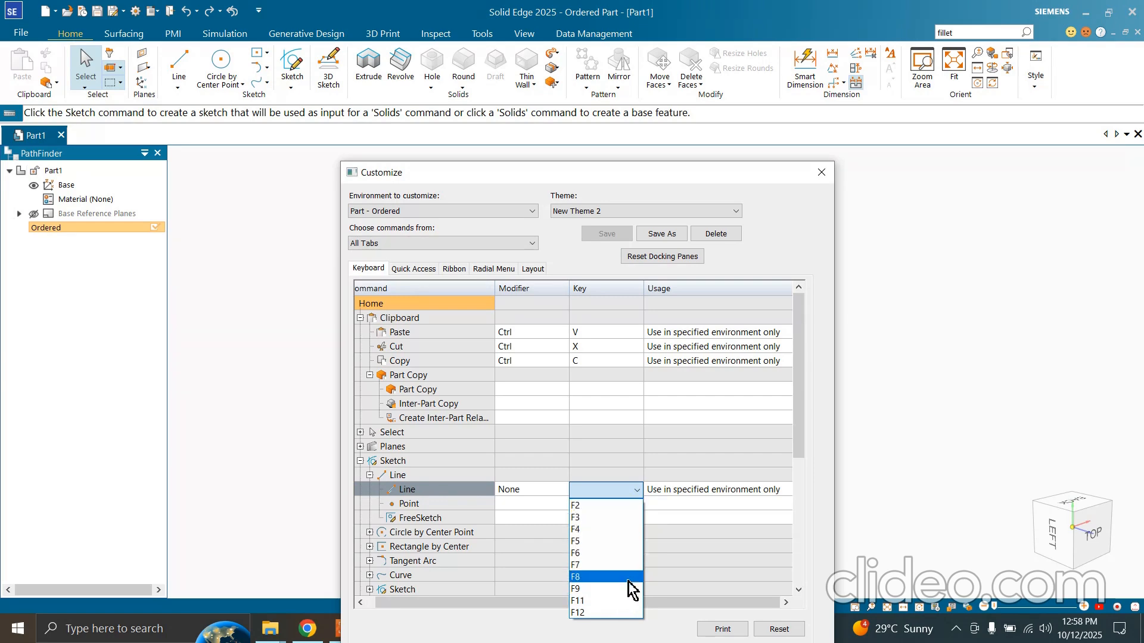
left_click(597, 468)
Assign Alt+L as the keyboard shortcut for the Sketch group's Line command
left_click(556, 487)
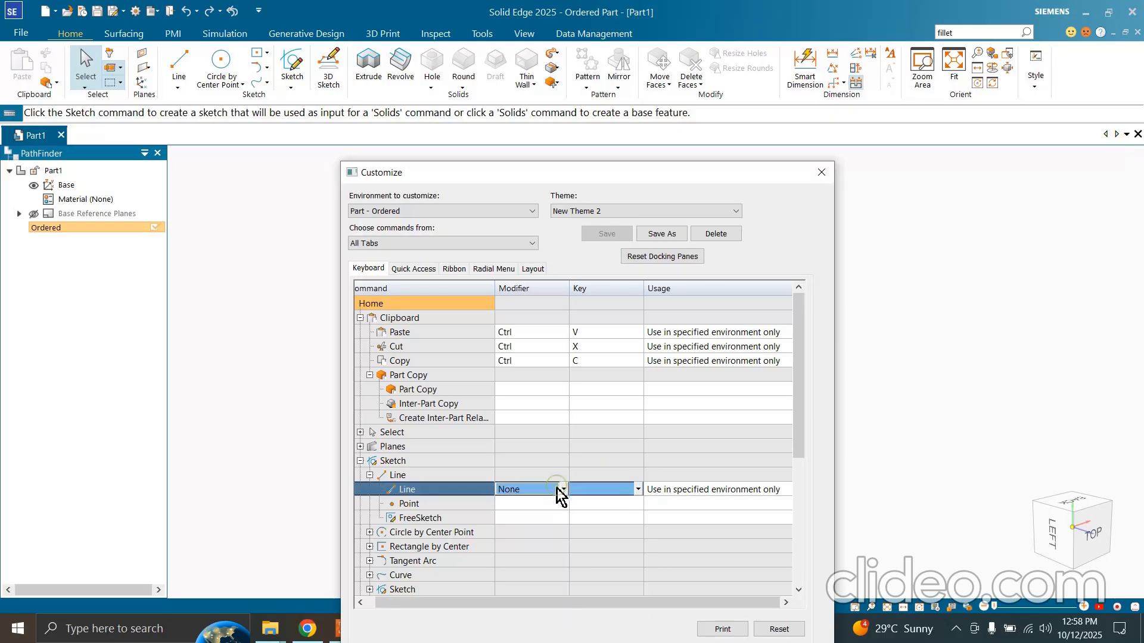
left_click(562, 491)
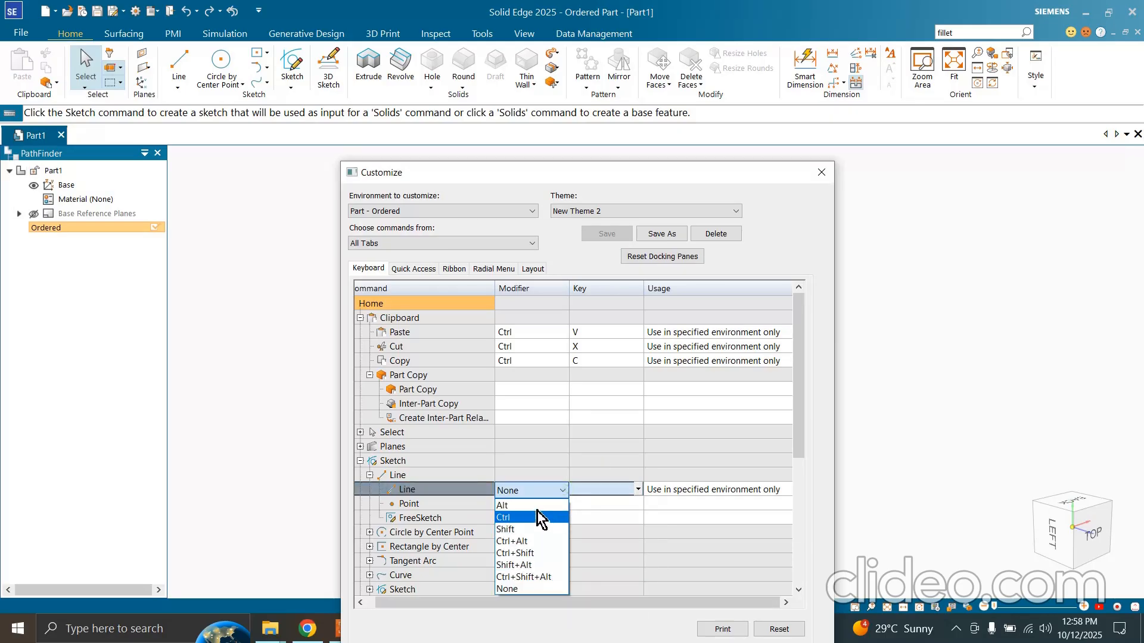
left_click(537, 505)
left_click(588, 489)
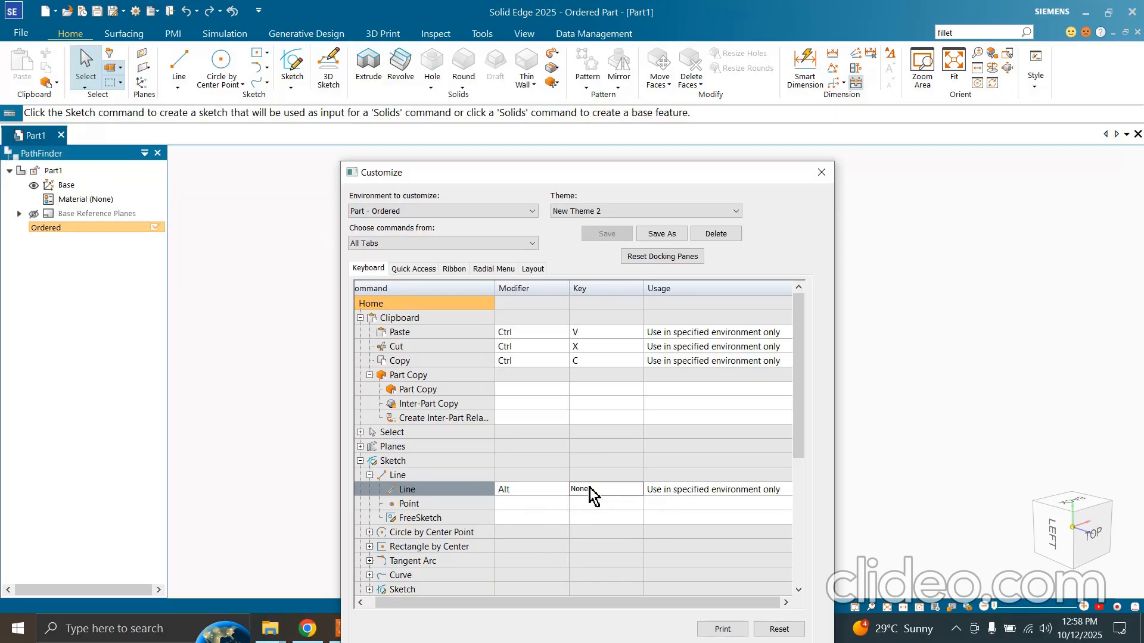
key("l")
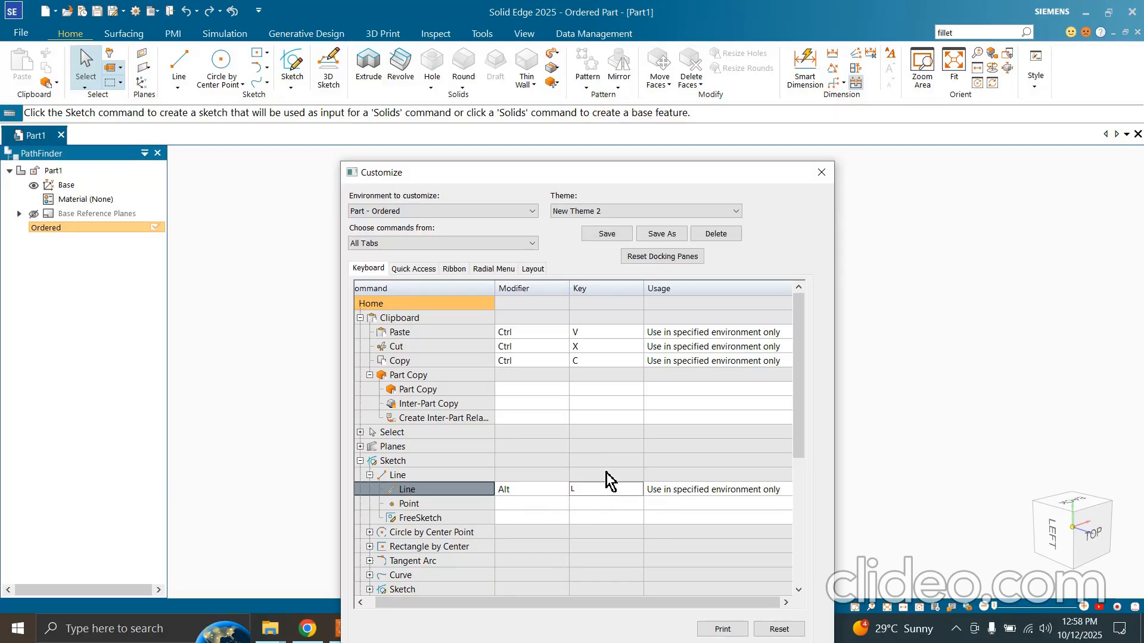
left_click(607, 474)
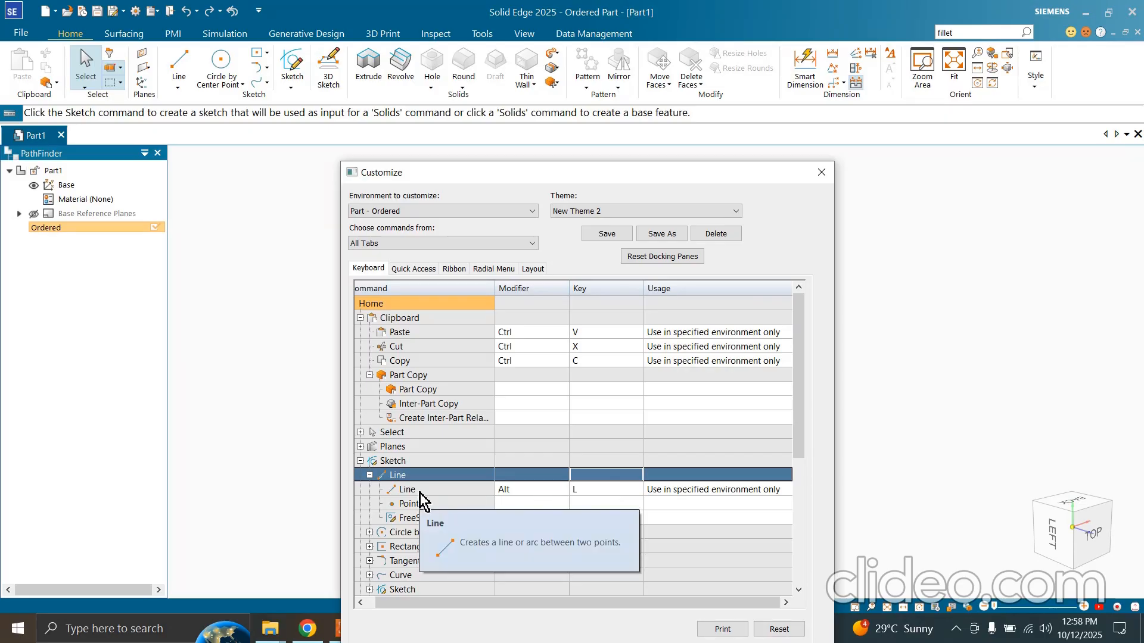
Check the usage scope options for the Line shortcut without changing the scope
left_click(712, 493)
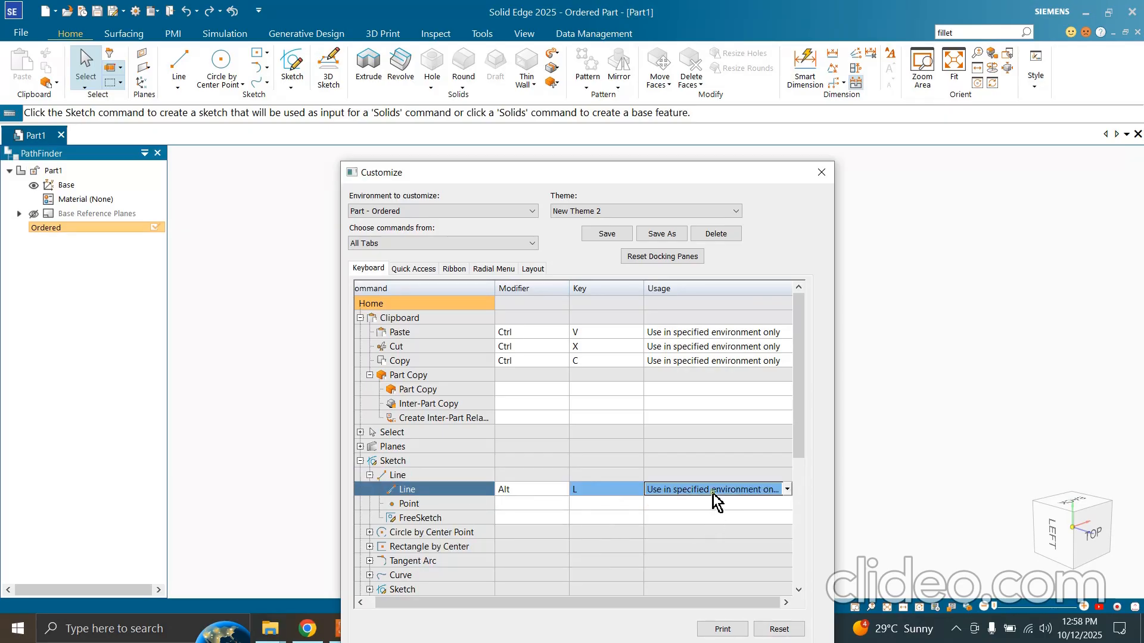
left_click(787, 490)
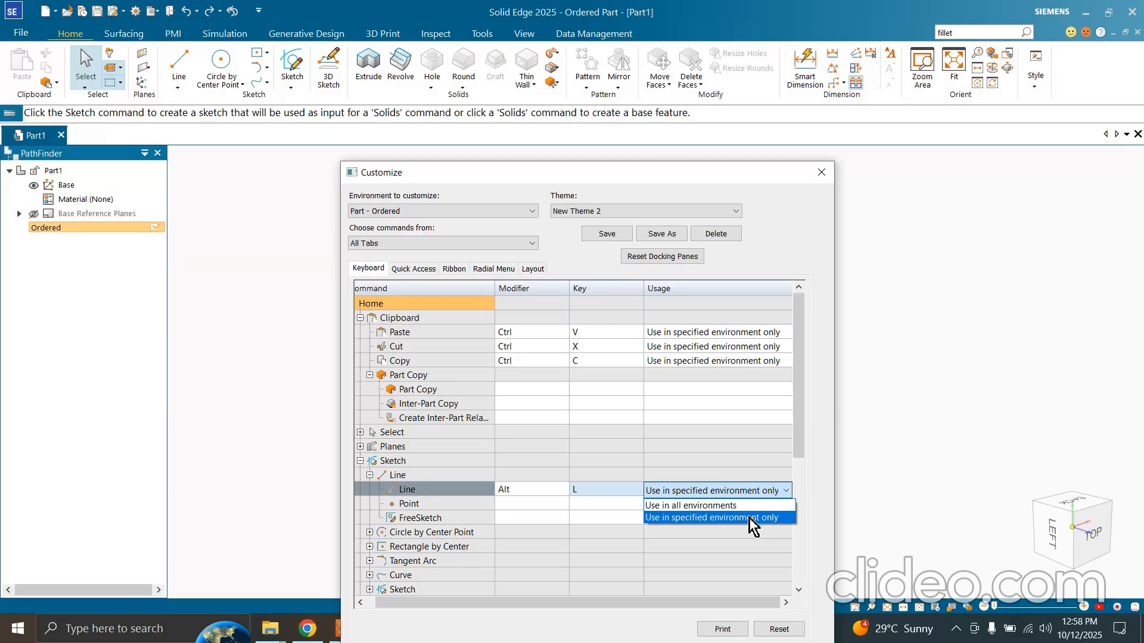
left_click(725, 467)
Remove the Open command from the Quick Access toolbar's command list
left_click(419, 269)
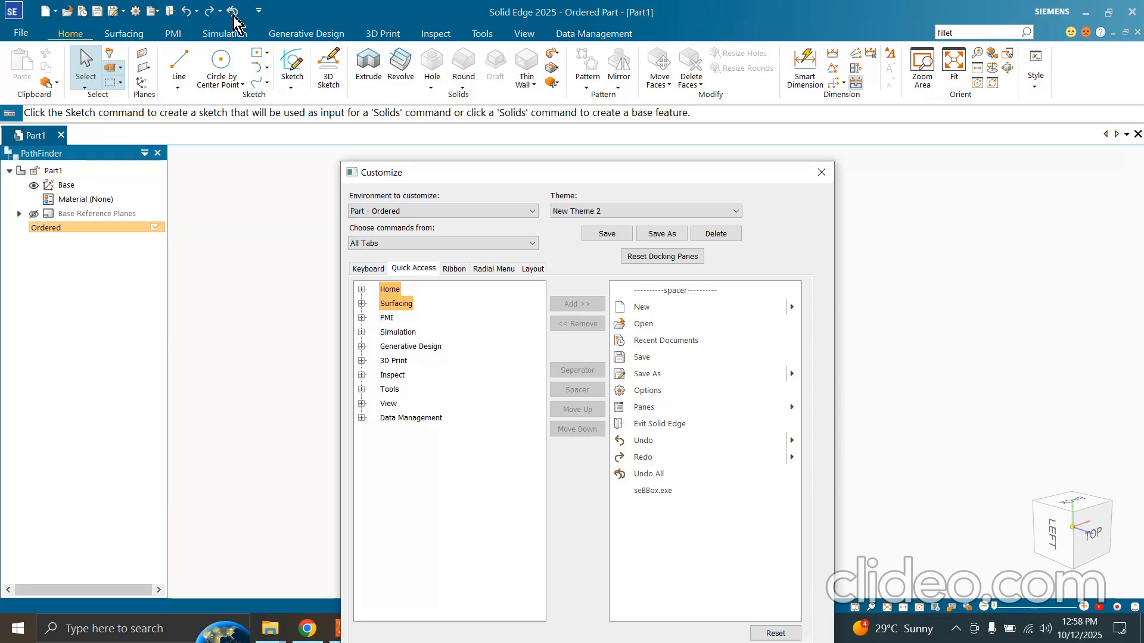
left_click(649, 314)
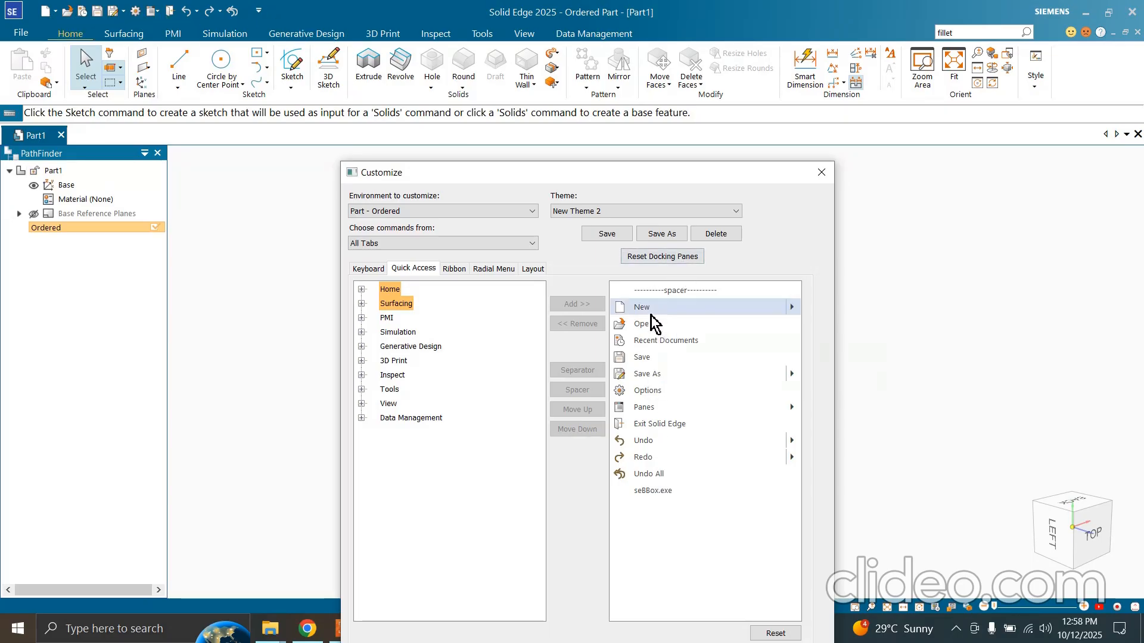
left_click(645, 324)
left_click(599, 325)
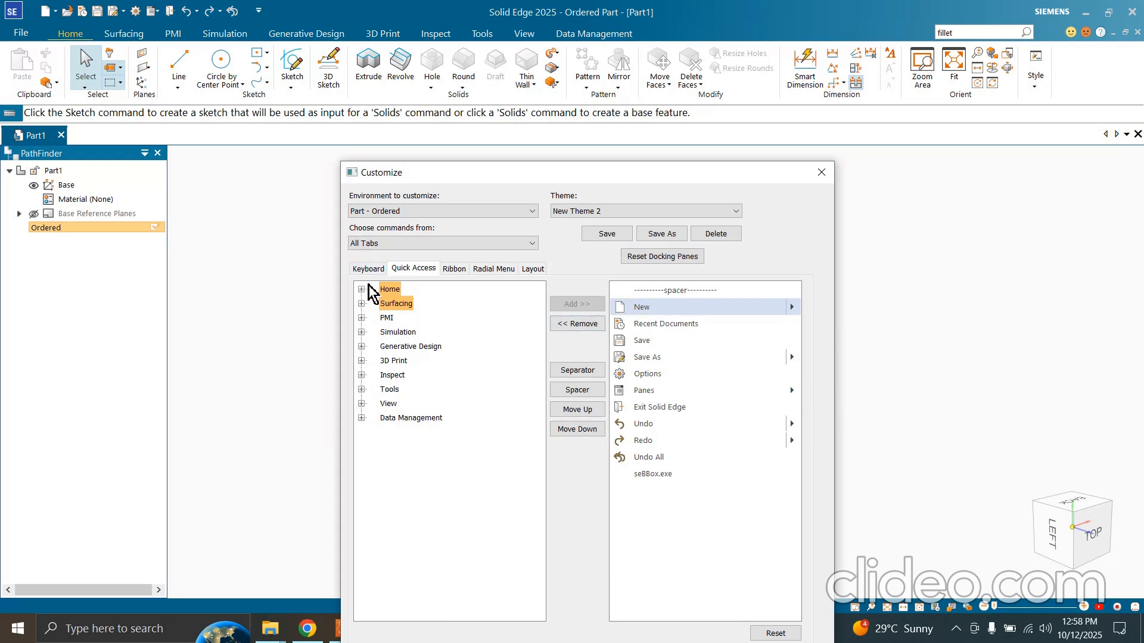
Browse All Commands to see what can be added to the Quick Access toolbar
left_click(393, 242)
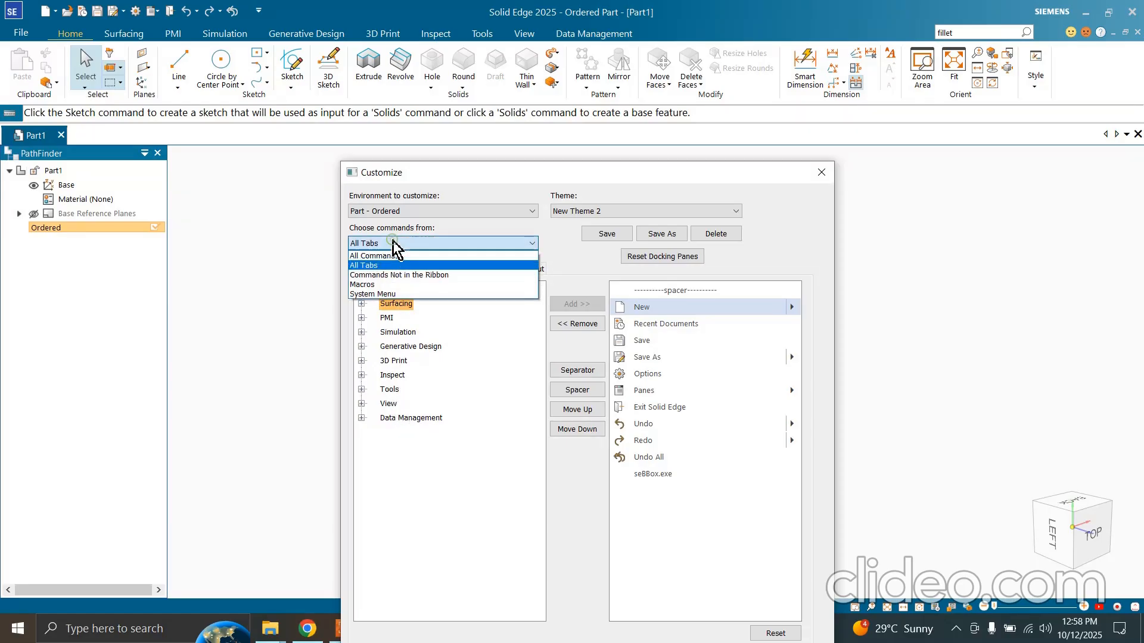
left_click(394, 256)
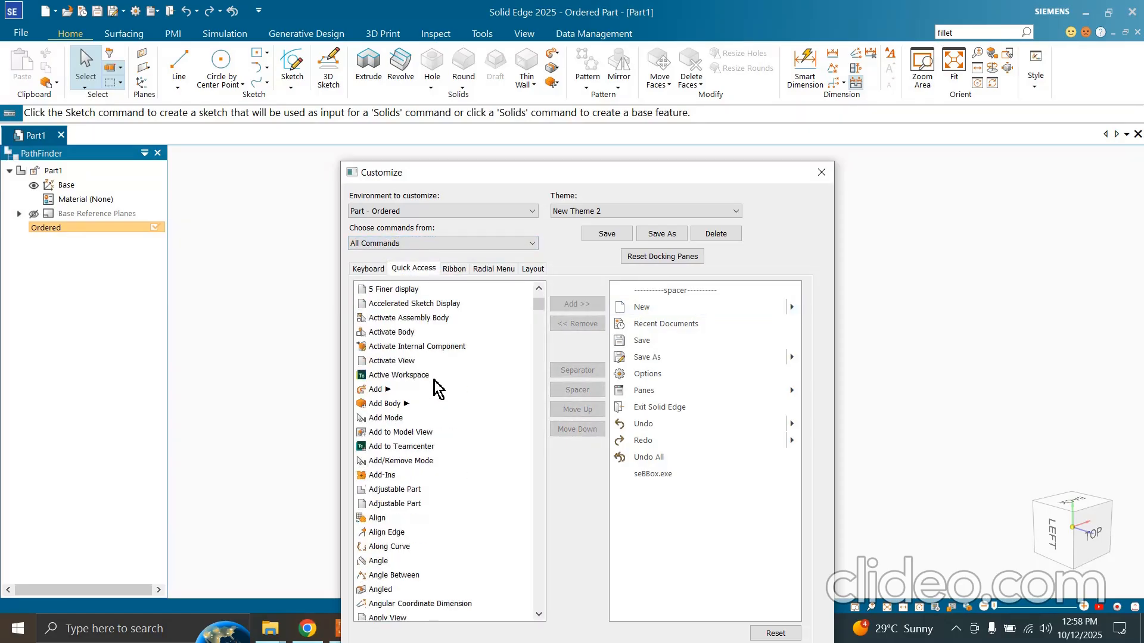
left_click_drag(538, 305, 547, 507)
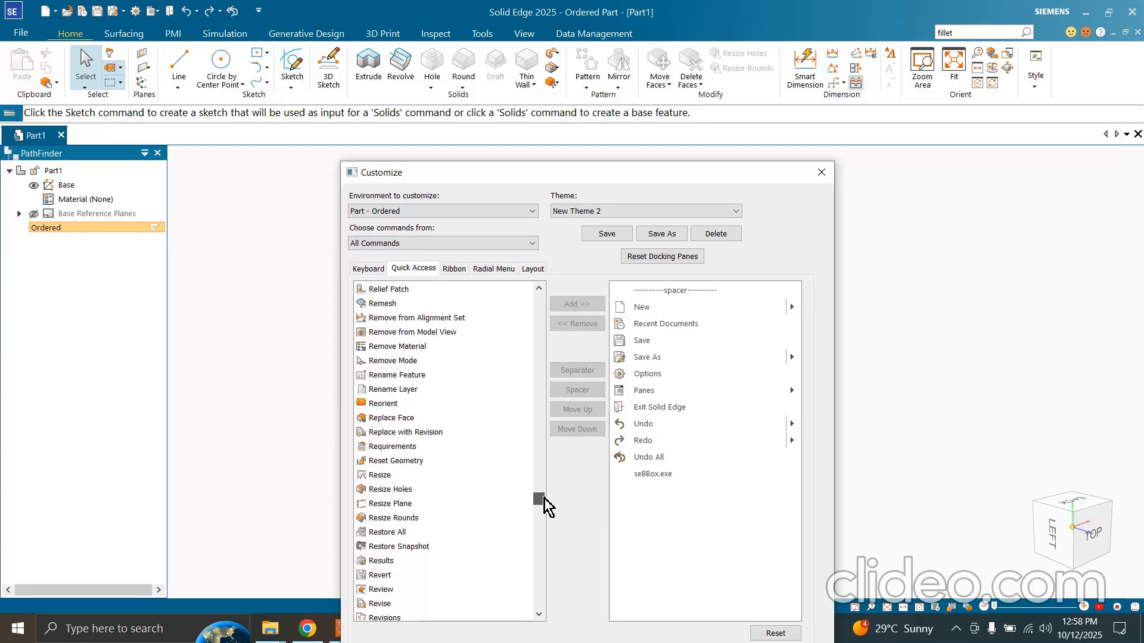
Review the customization options for the ribbon, radial menu and layout, including the Part and Assembly settings
left_click(444, 273)
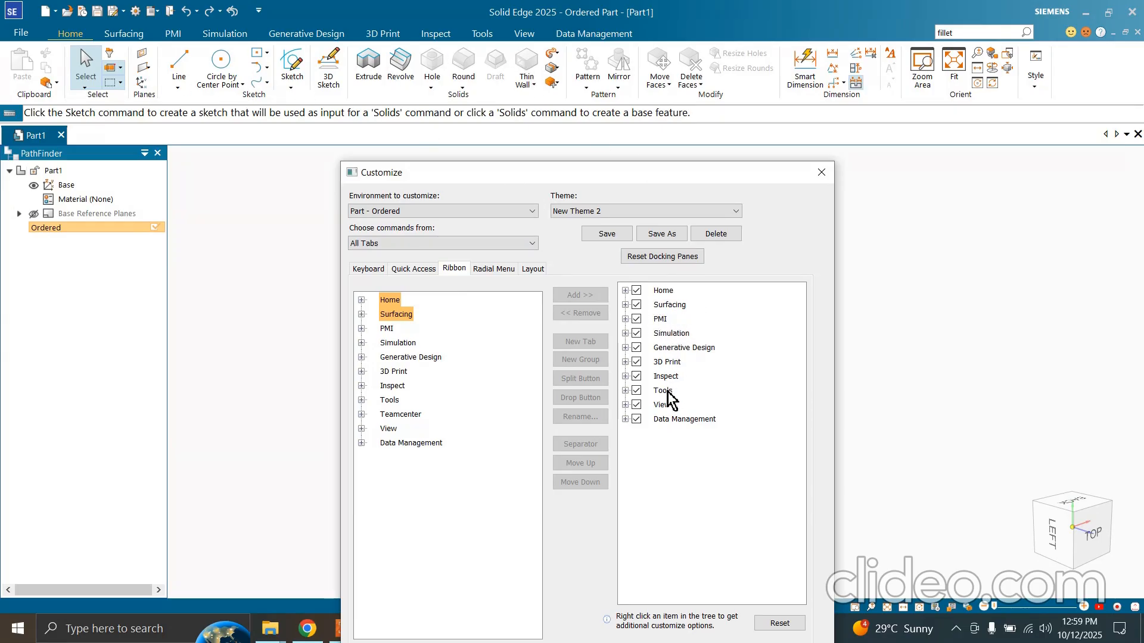
left_click(512, 272)
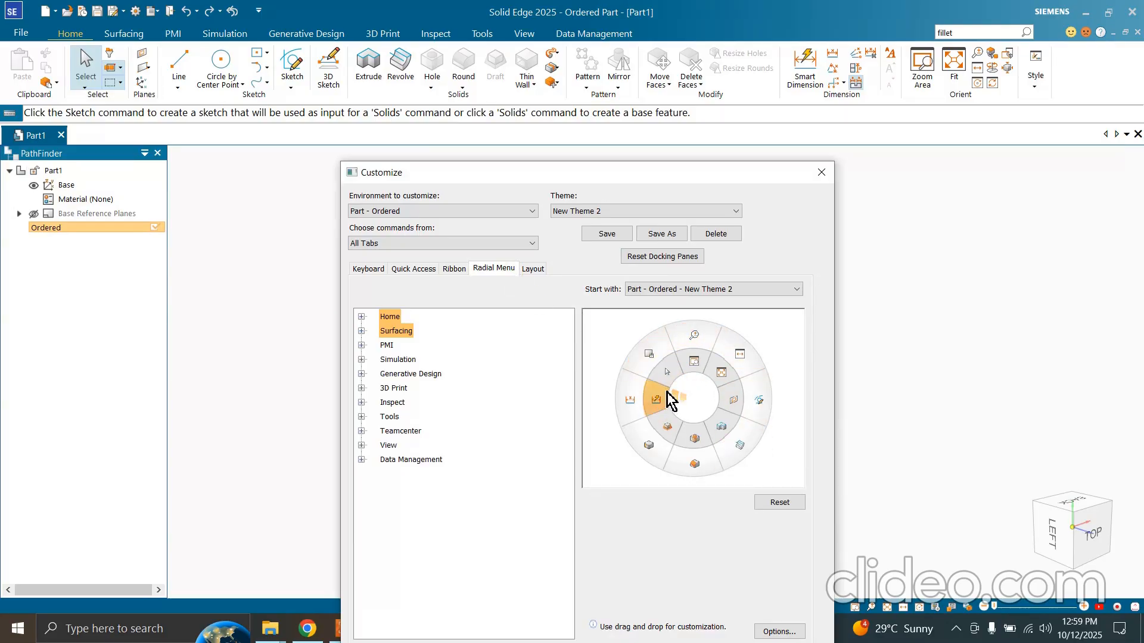
mouse_move(664, 398)
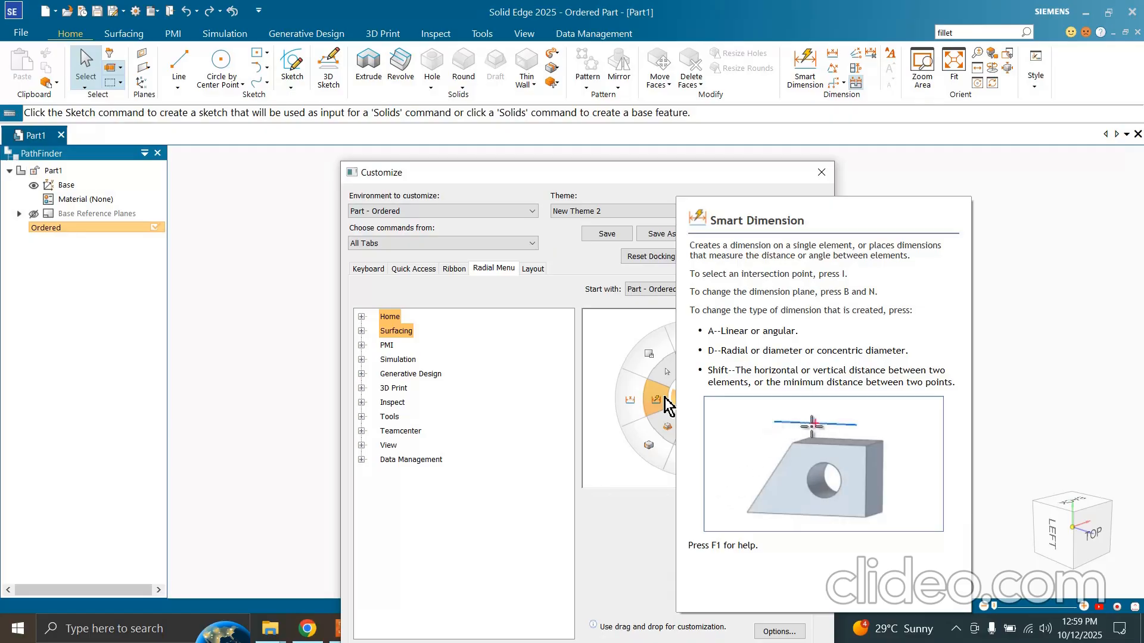
left_click(533, 268)
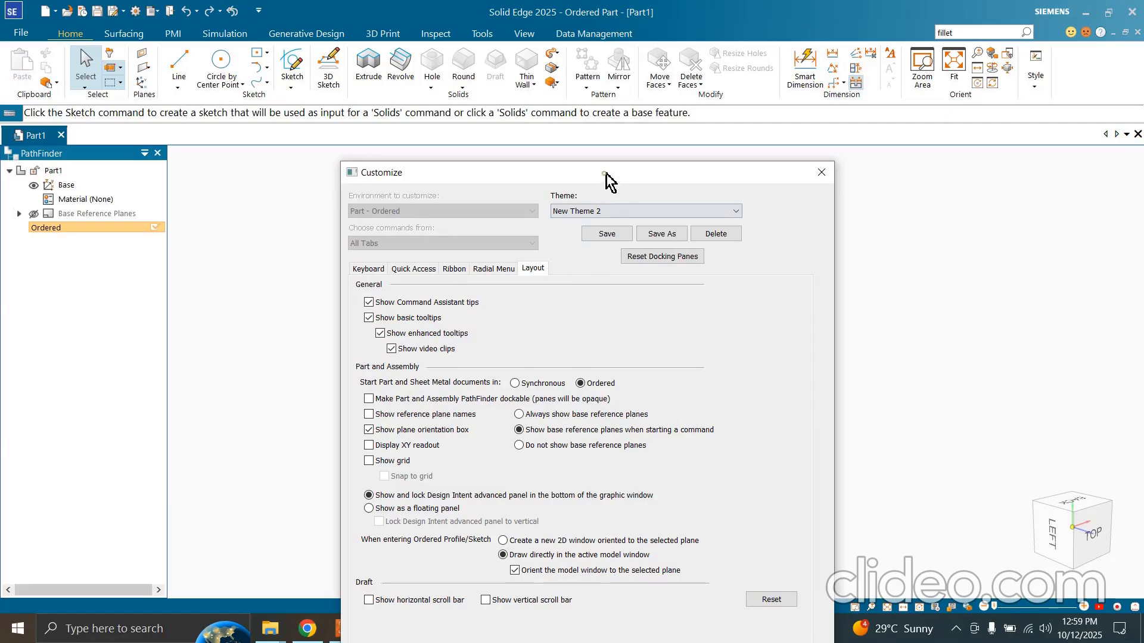
left_click_drag(605, 177, 680, 118)
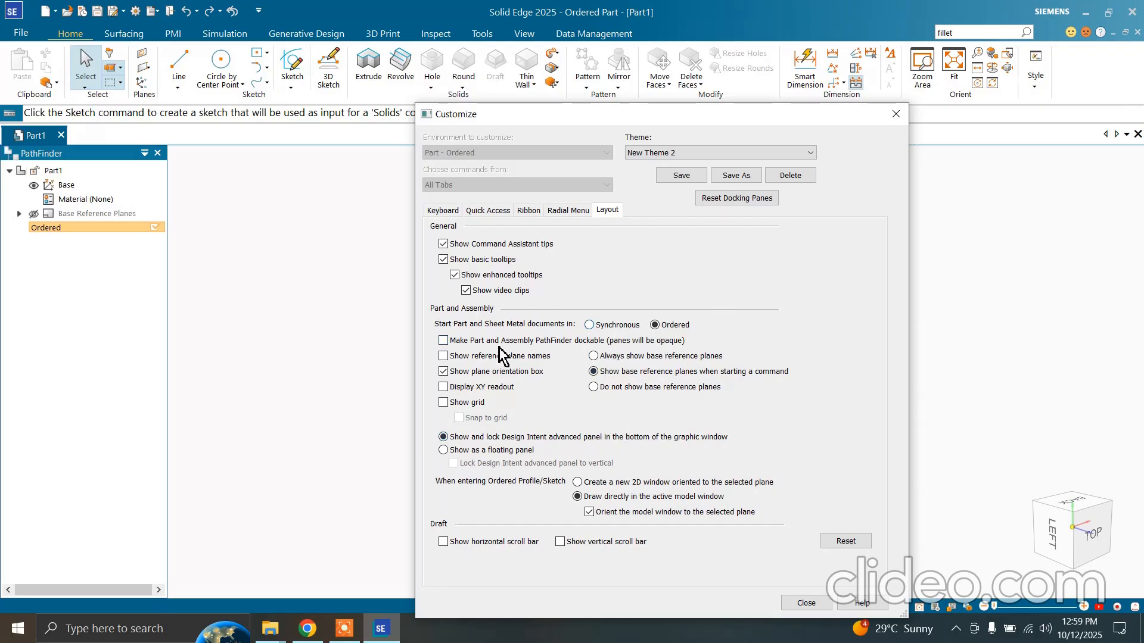
left_click(567, 212)
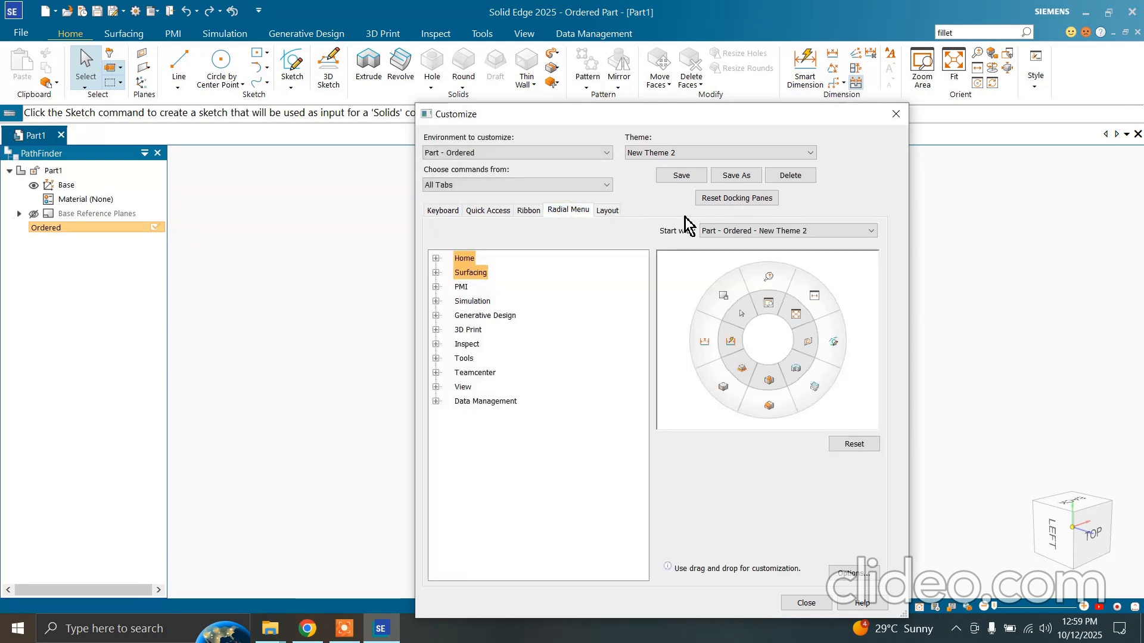
Save the customizations as a new theme named "Test theme" and close the Customize dialog
left_click(680, 156)
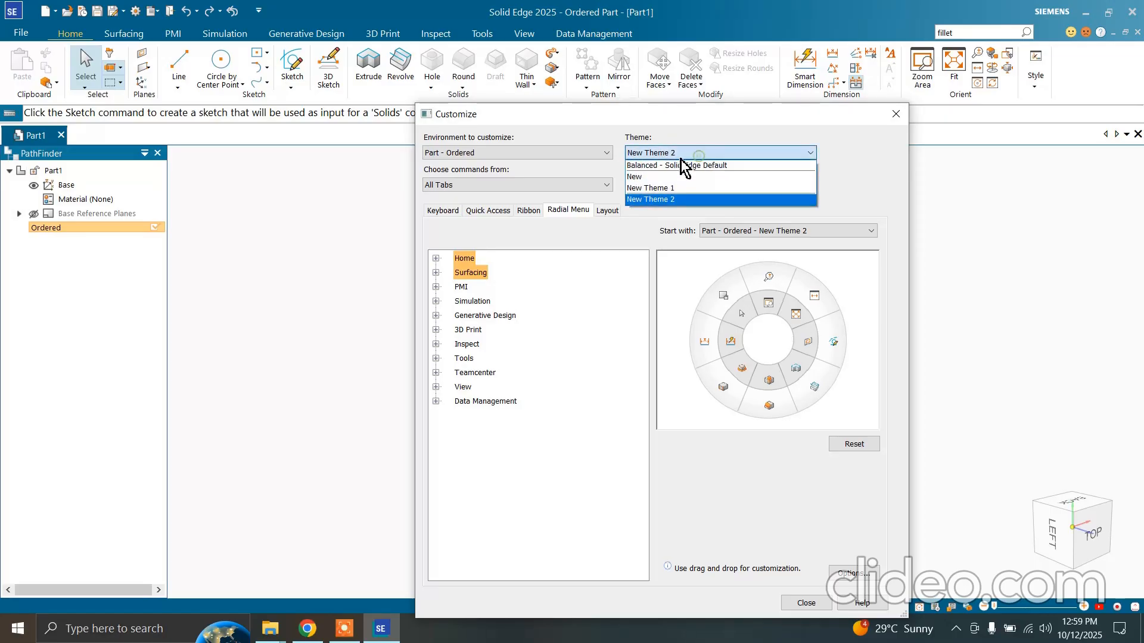
left_click(656, 200)
left_click(723, 175)
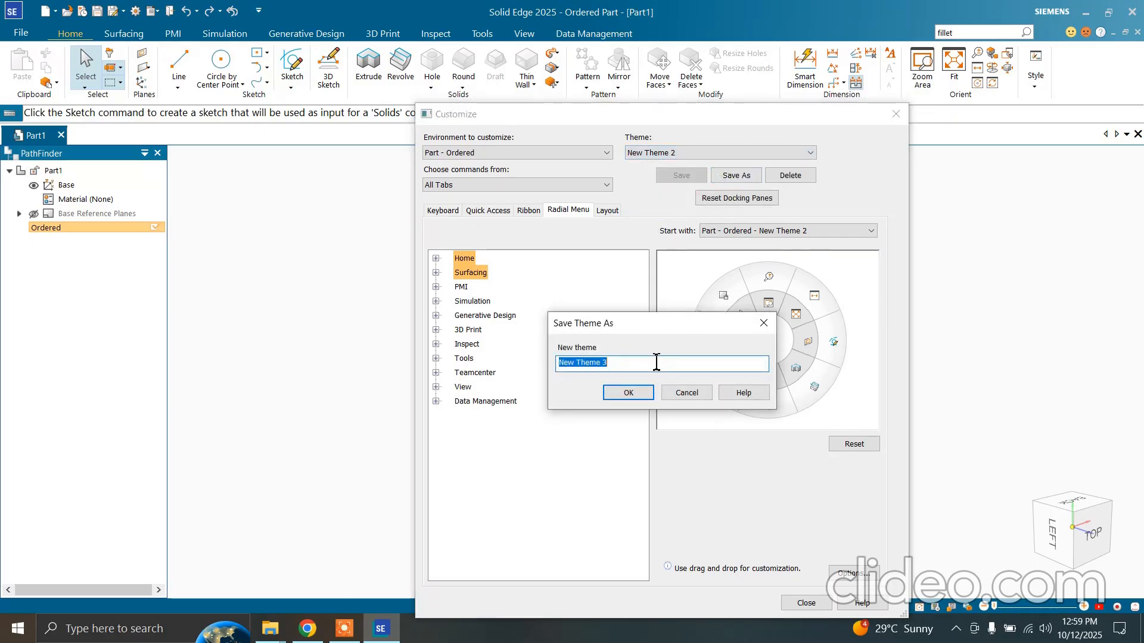
type("Test")
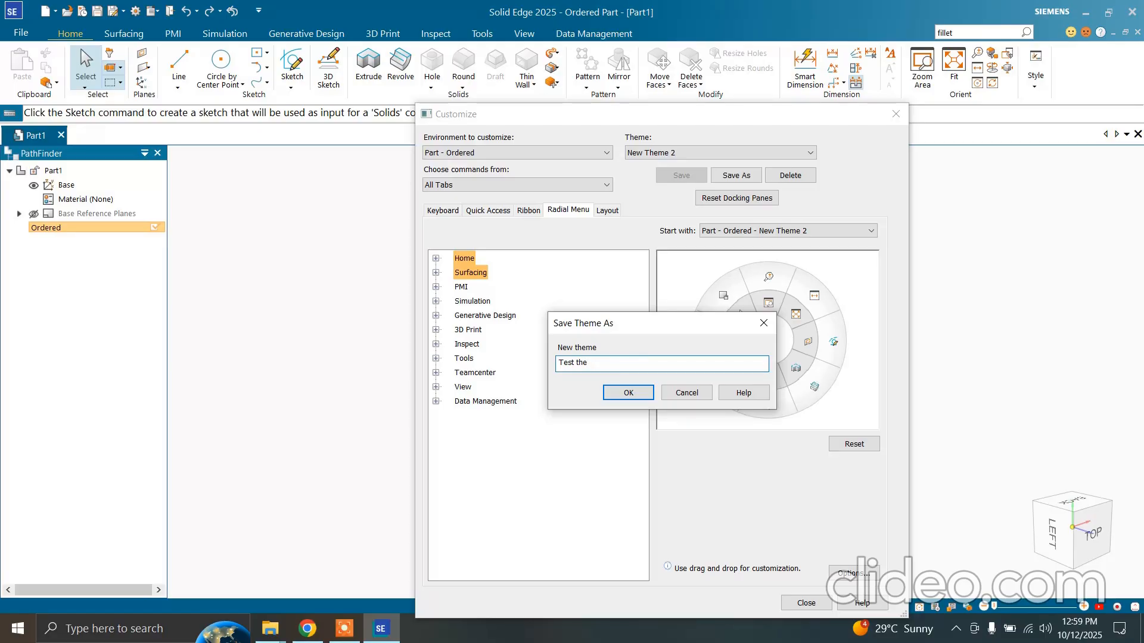
left_click(628, 392)
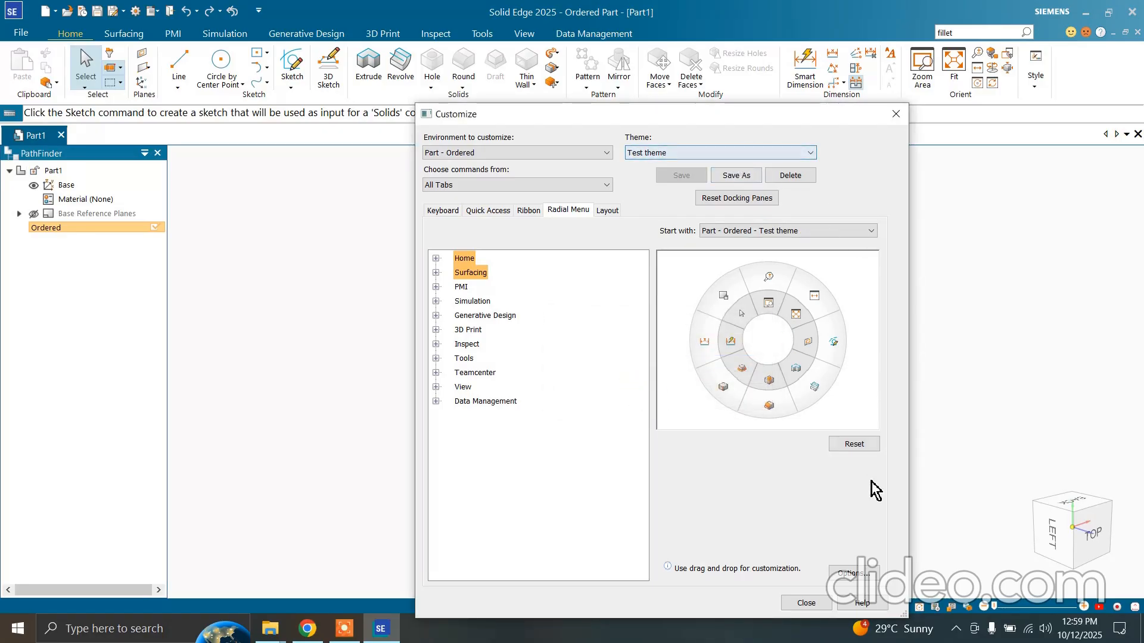
left_click(806, 603)
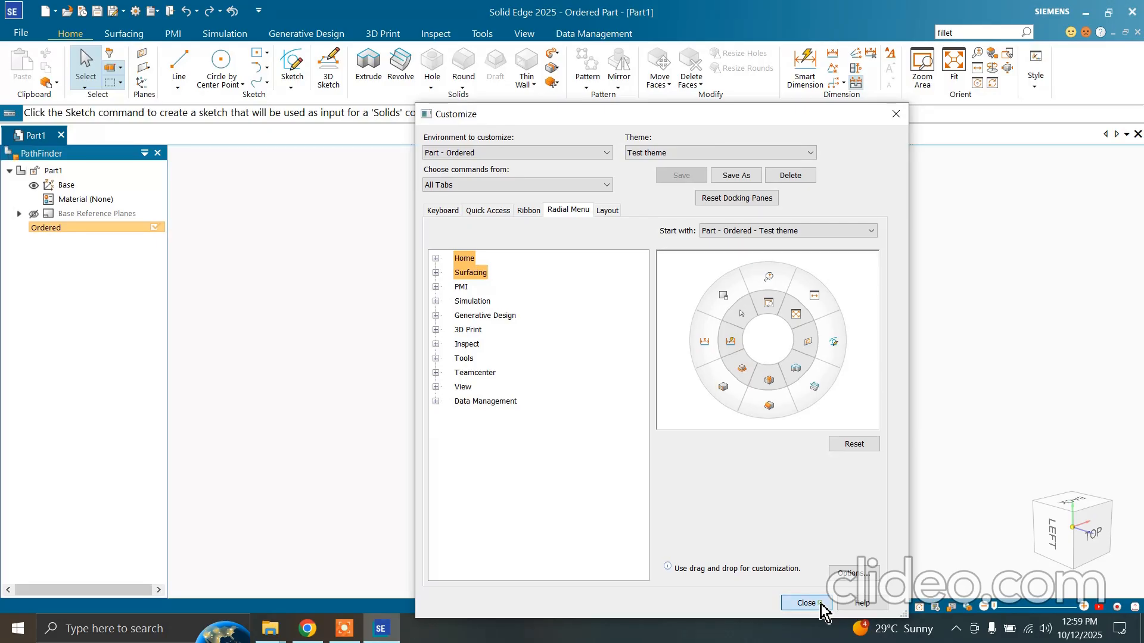
Switch the interface theme to Balanced - Solid Edge Default through the application settings
left_click(25, 34)
left_click(95, 409)
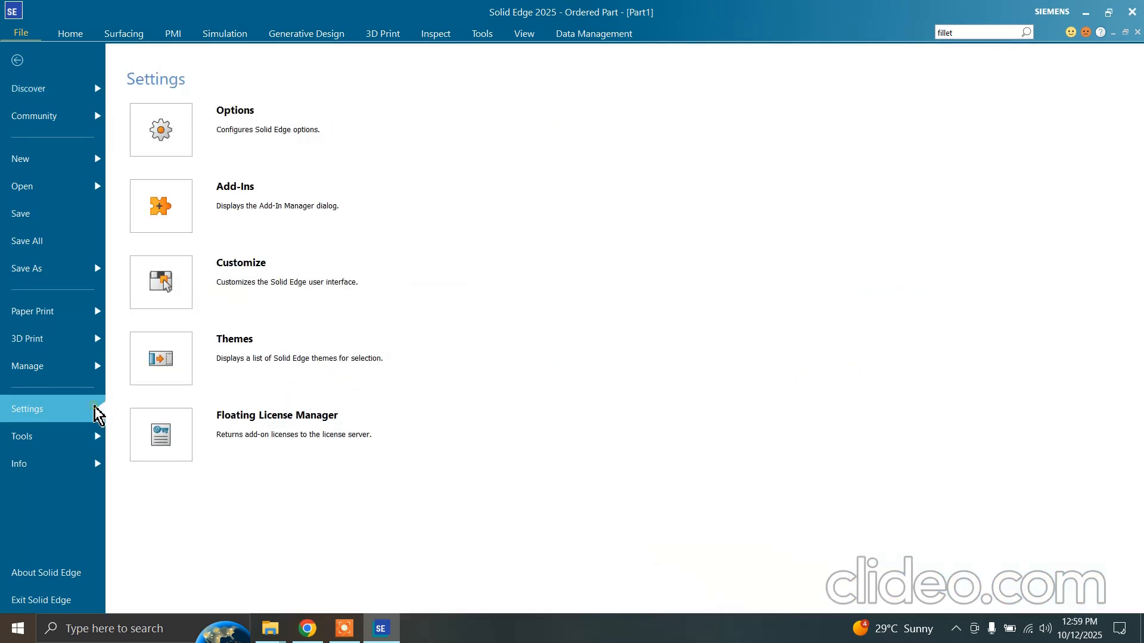
left_click(176, 351)
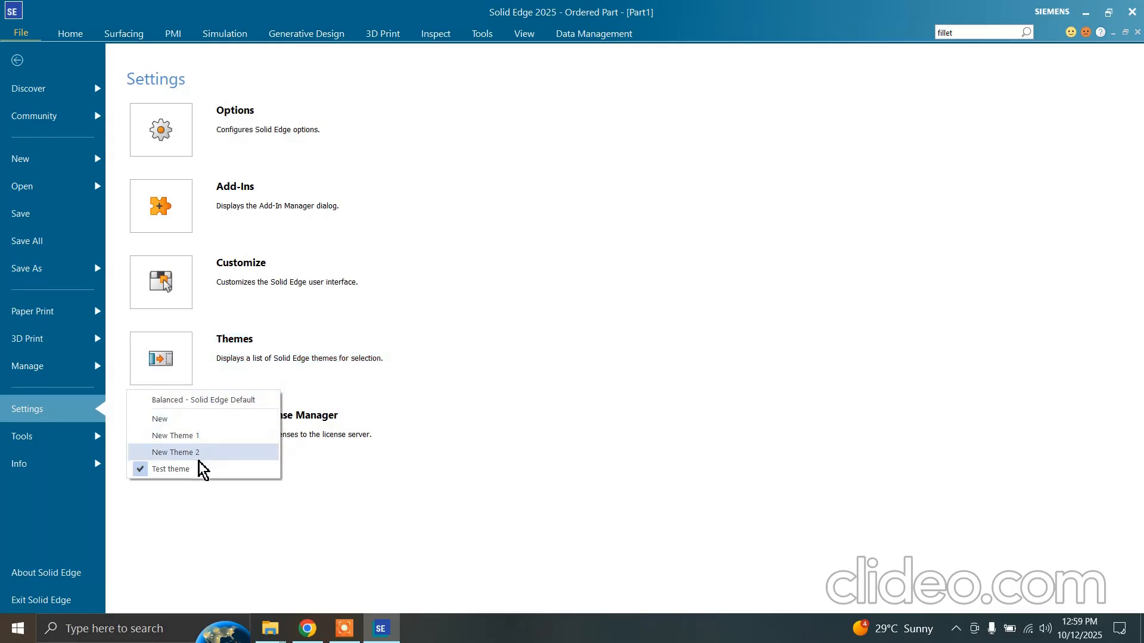
left_click(231, 400)
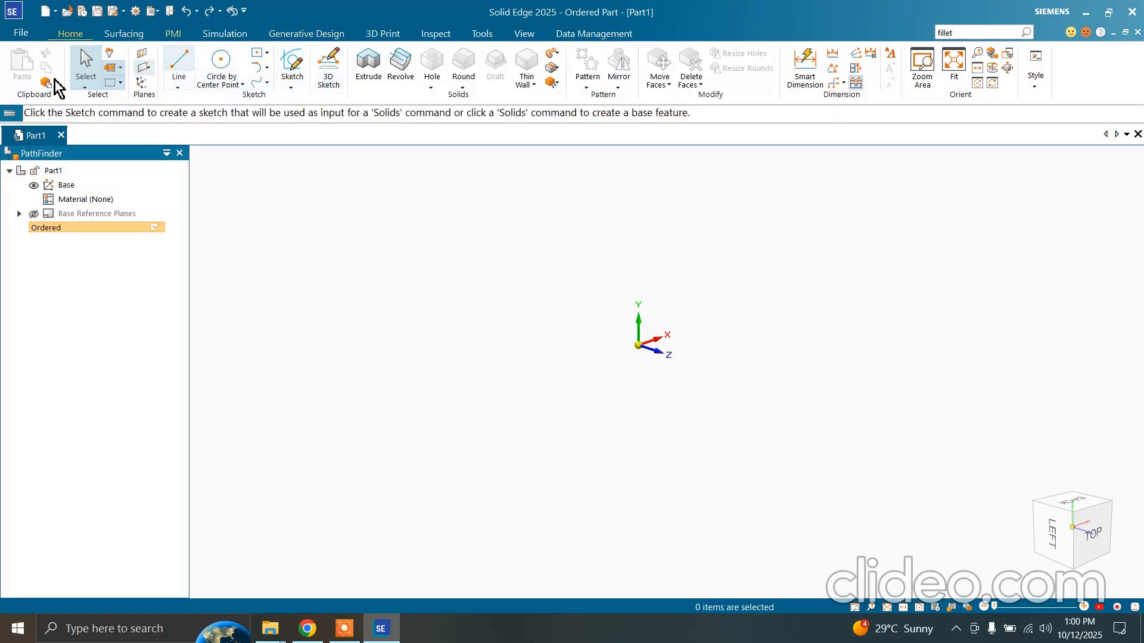
Apply the custom "Test theme" to the interface through the application settings
left_click(77, 112)
left_click(93, 407)
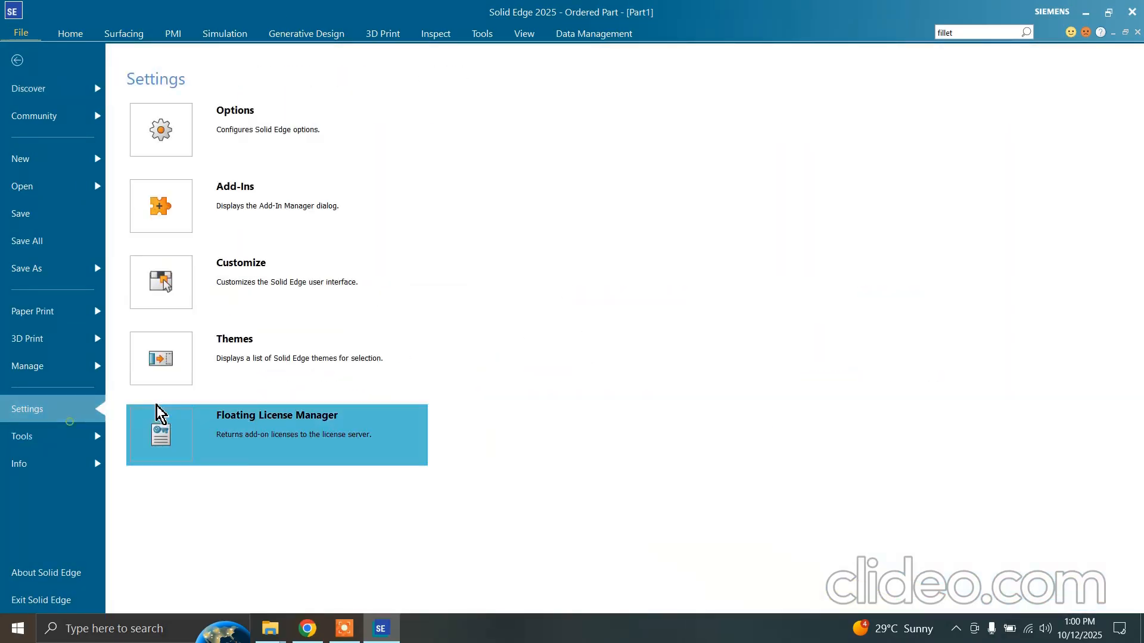
left_click(234, 382)
left_click(225, 468)
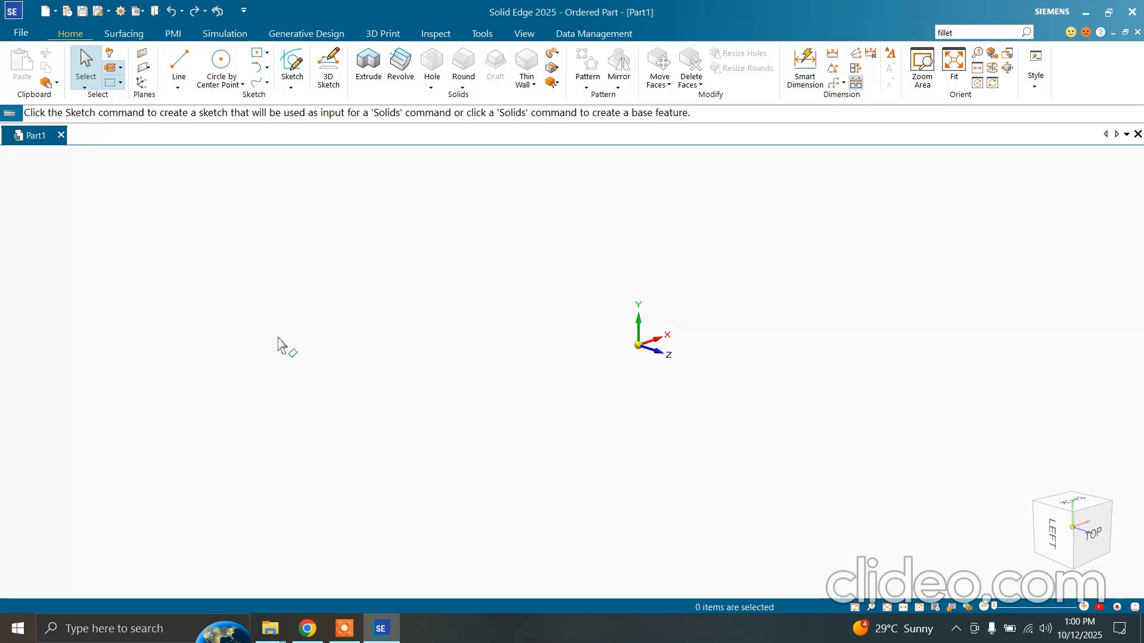
key("alt+space")
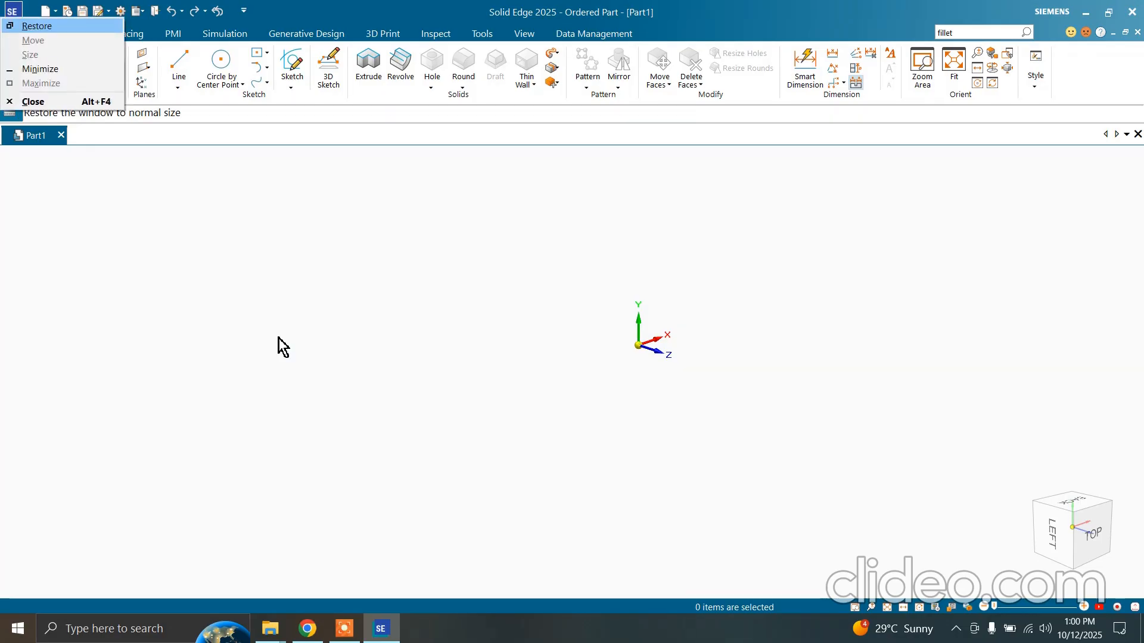
key("Escape")
left_click(21, 34)
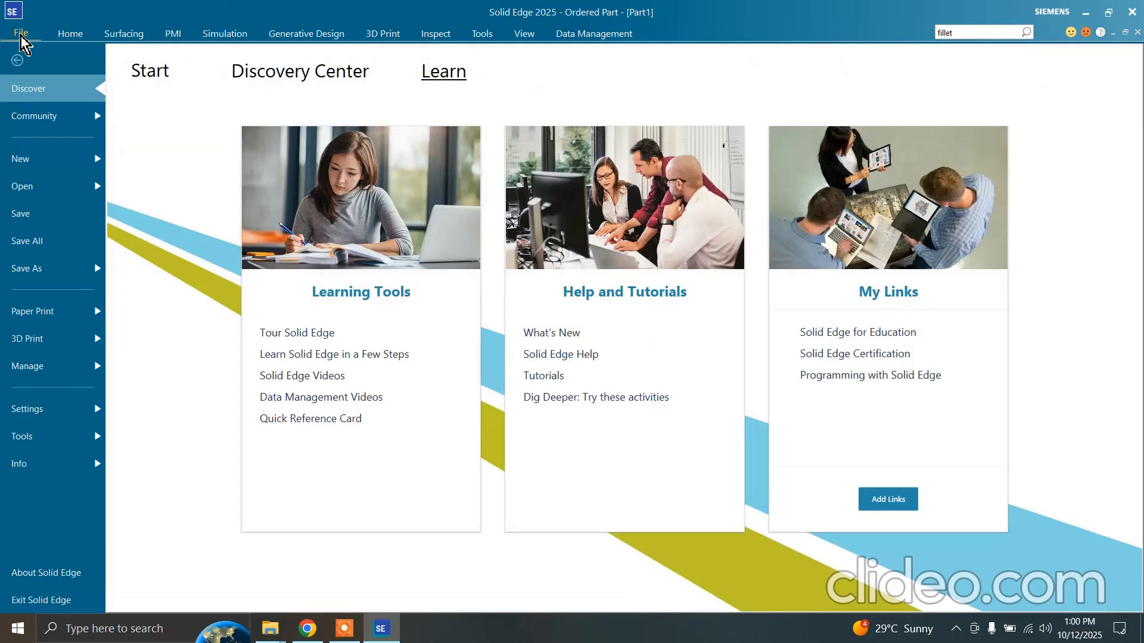
left_click(48, 63)
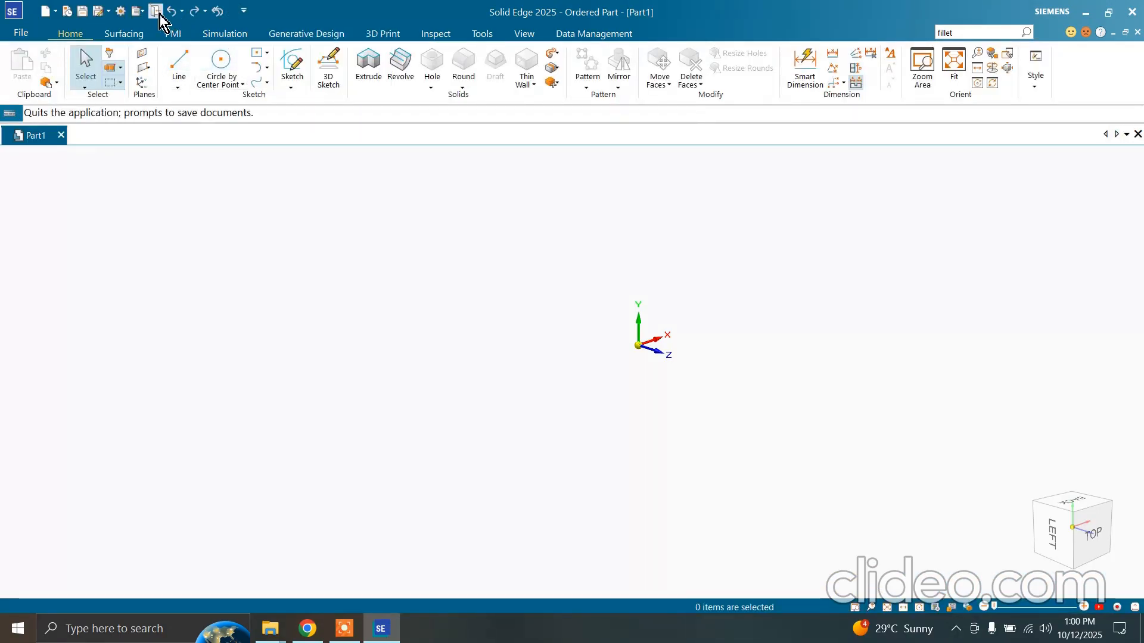
Minimize the ribbon to its tabs and restore it to full display
left_click(243, 10)
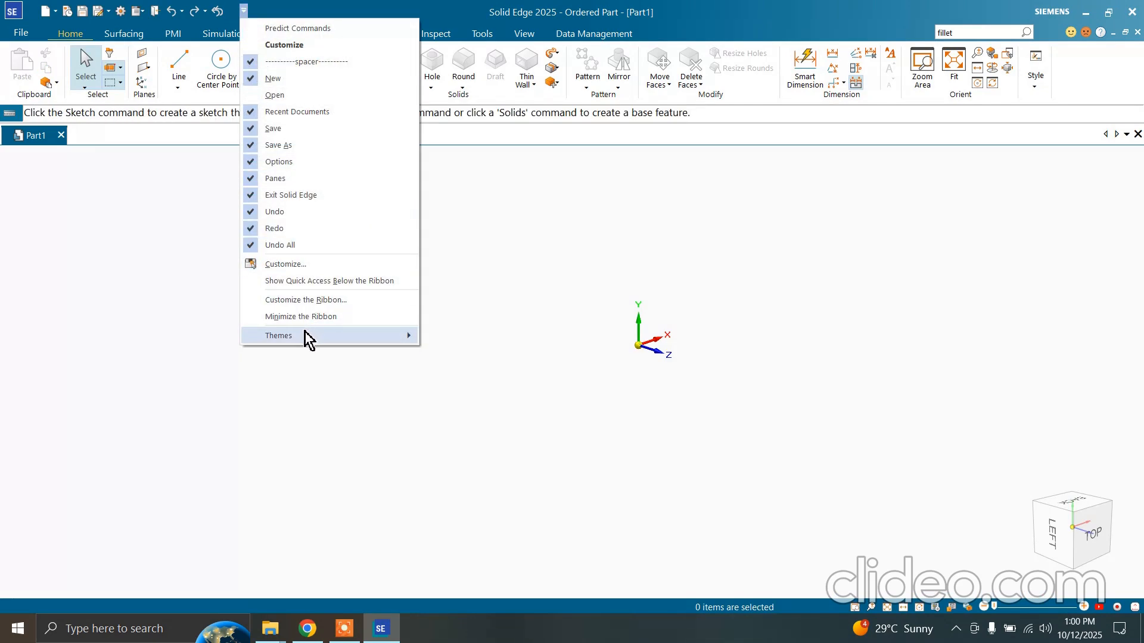
mouse_move(304, 334)
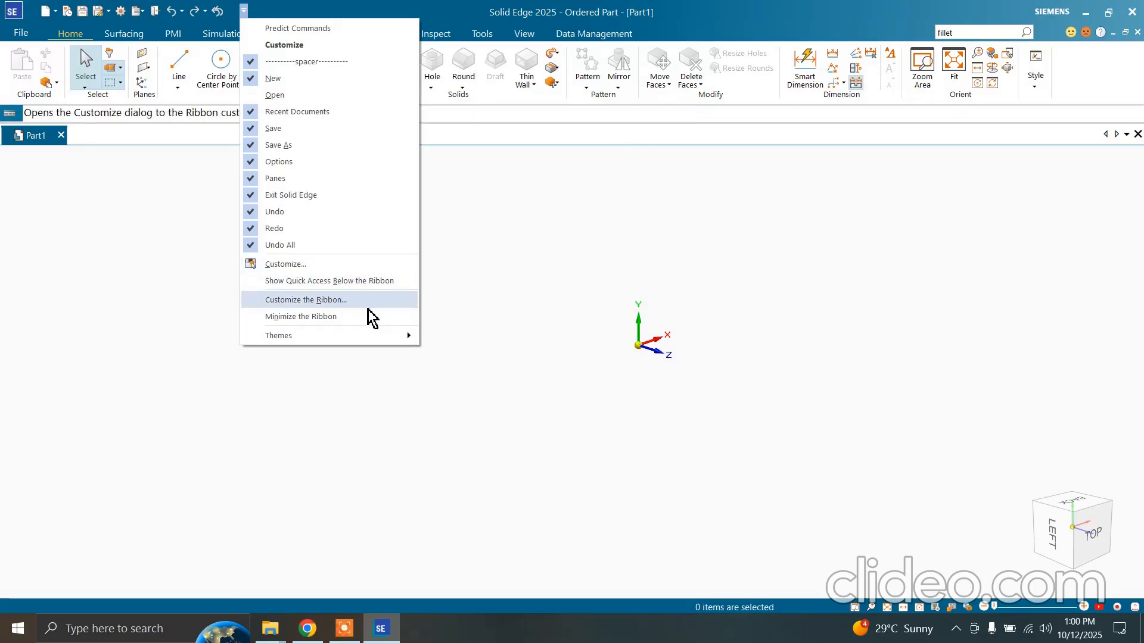
left_click(330, 317)
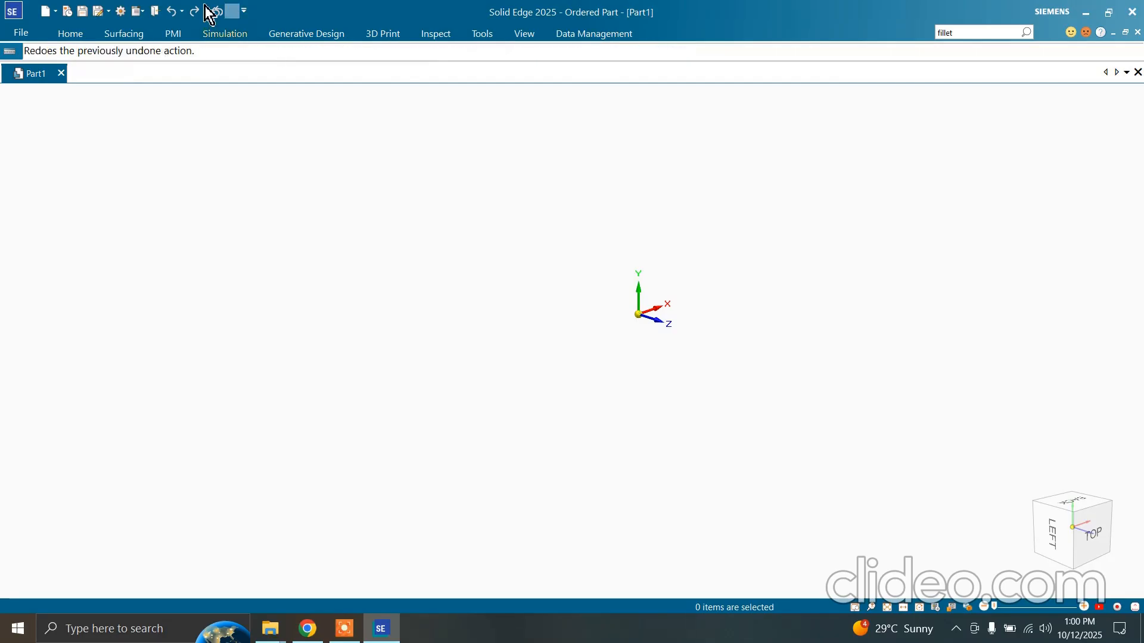
left_click(244, 10)
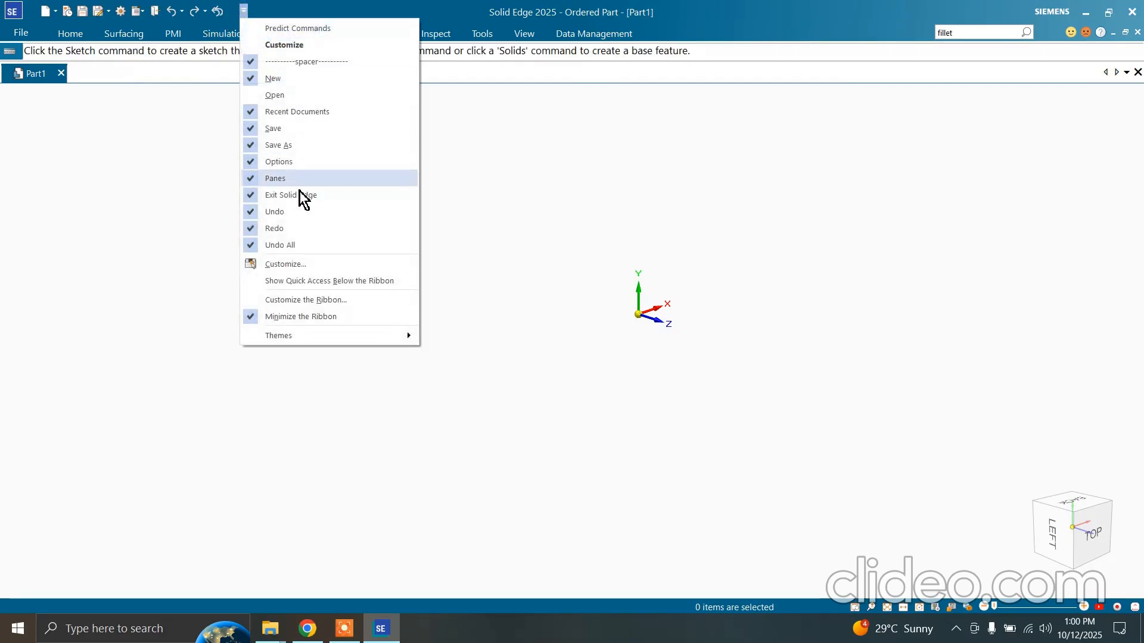
left_click(280, 316)
Review the application's Settings and Tools pages, and open the Components by 3Dfindit.com catalog before minimizing its window
left_click(20, 32)
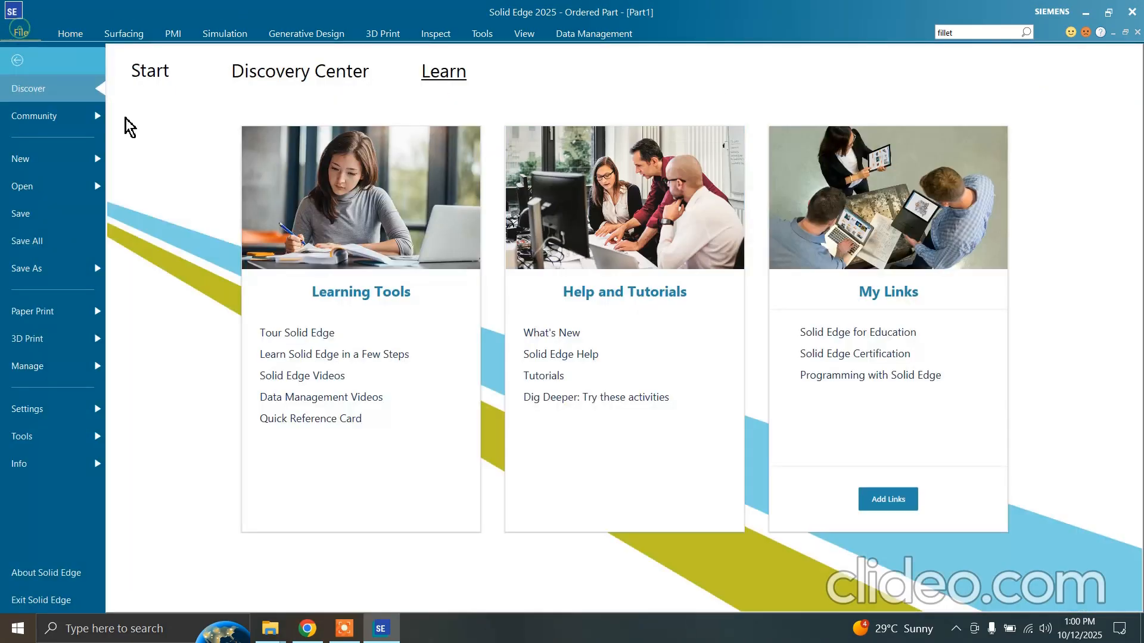
left_click(77, 416)
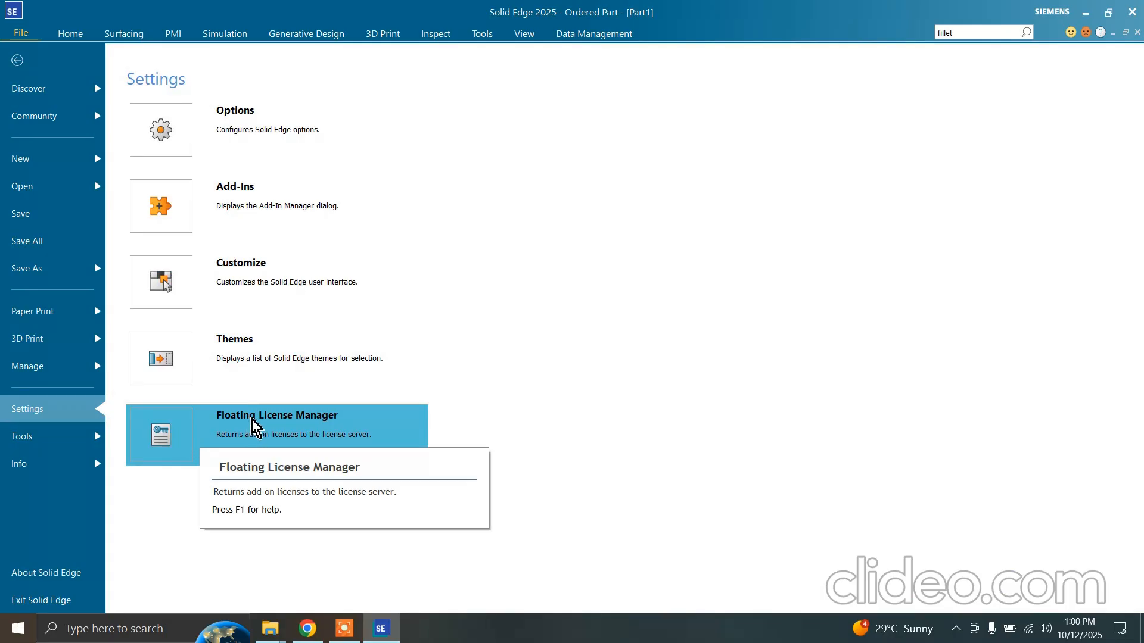
left_click(63, 442)
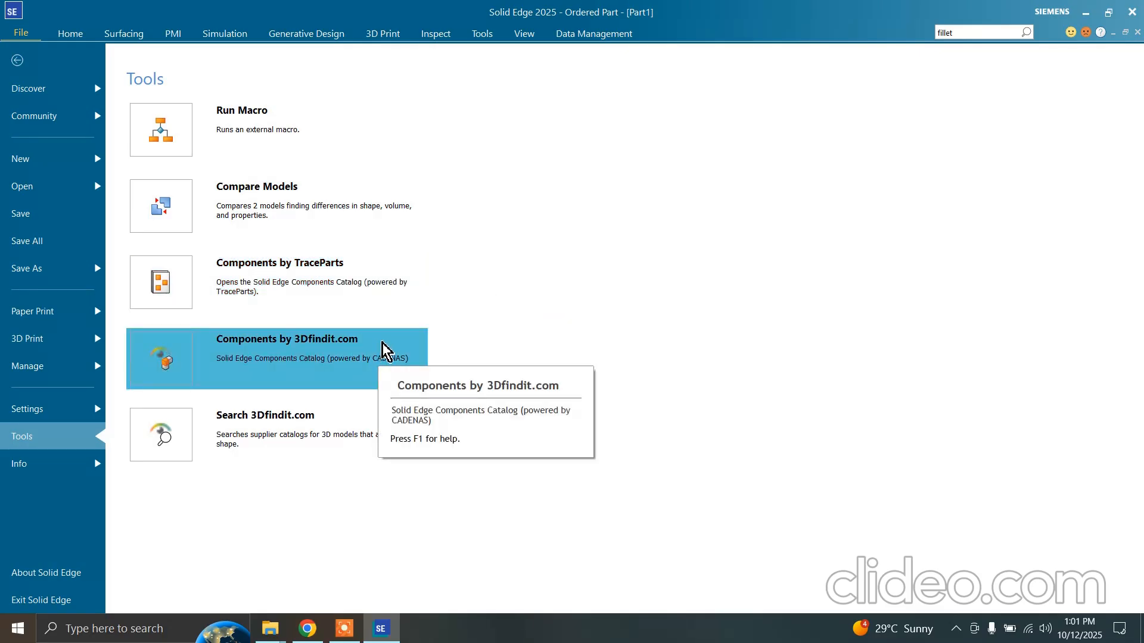
left_click(382, 342)
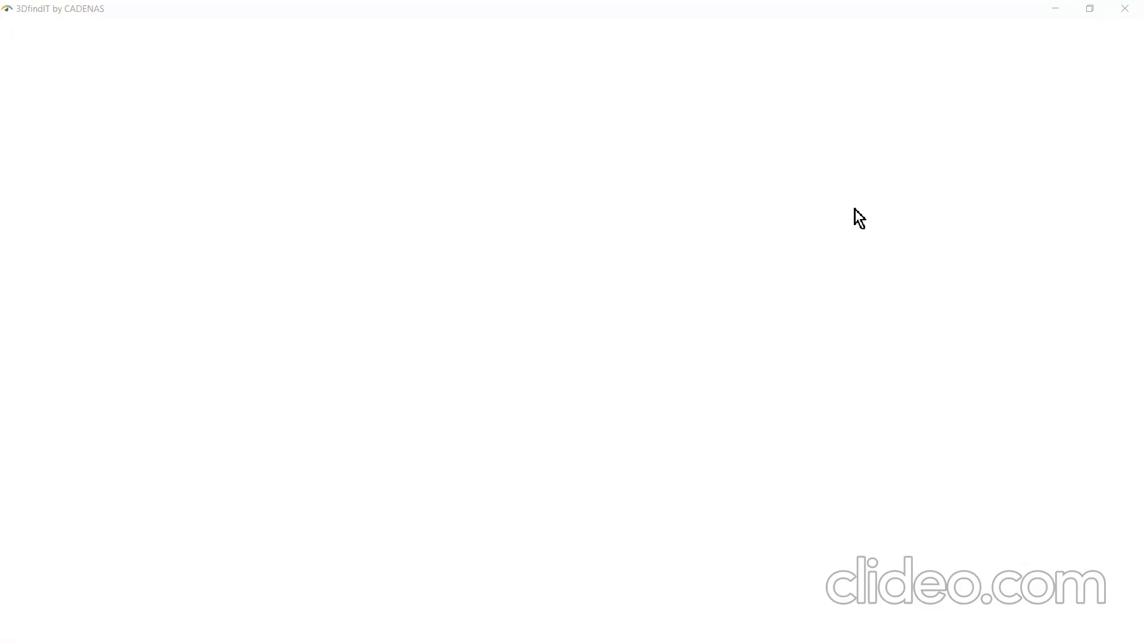
left_click(1053, 8)
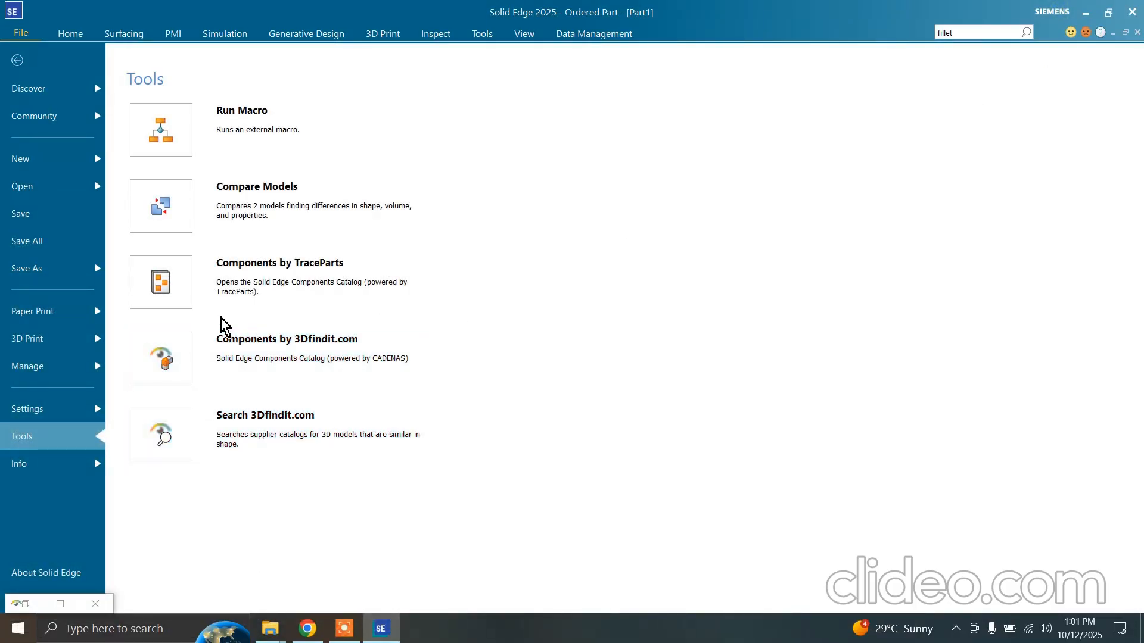
Review the document Info options, return to the part environment and close the 3DfindIT catalog window
left_click(61, 462)
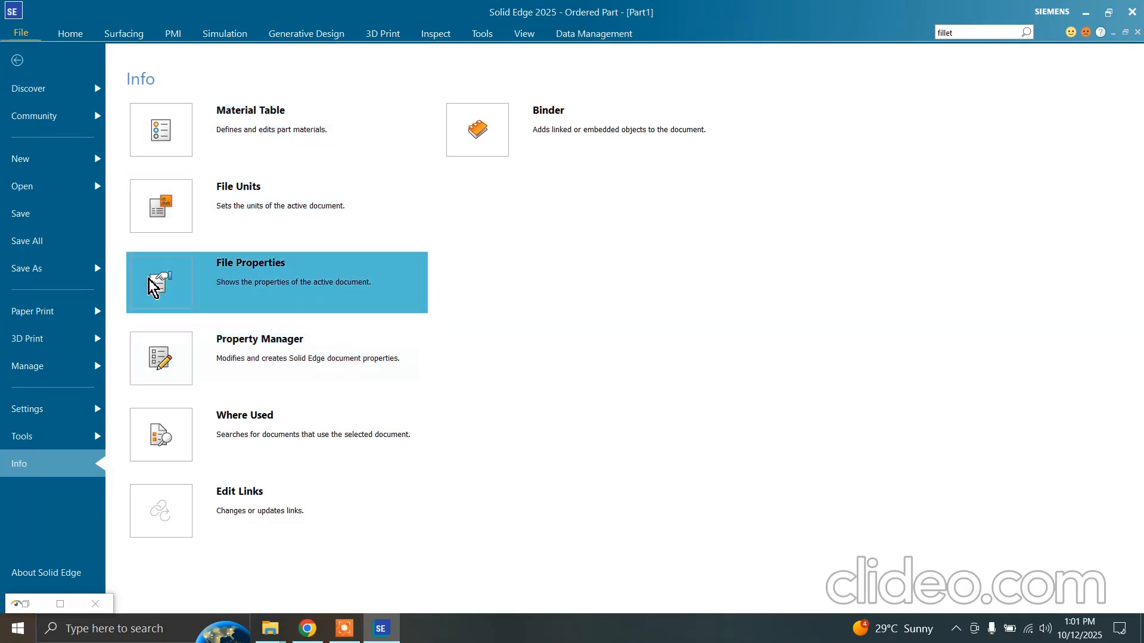
left_click(51, 67)
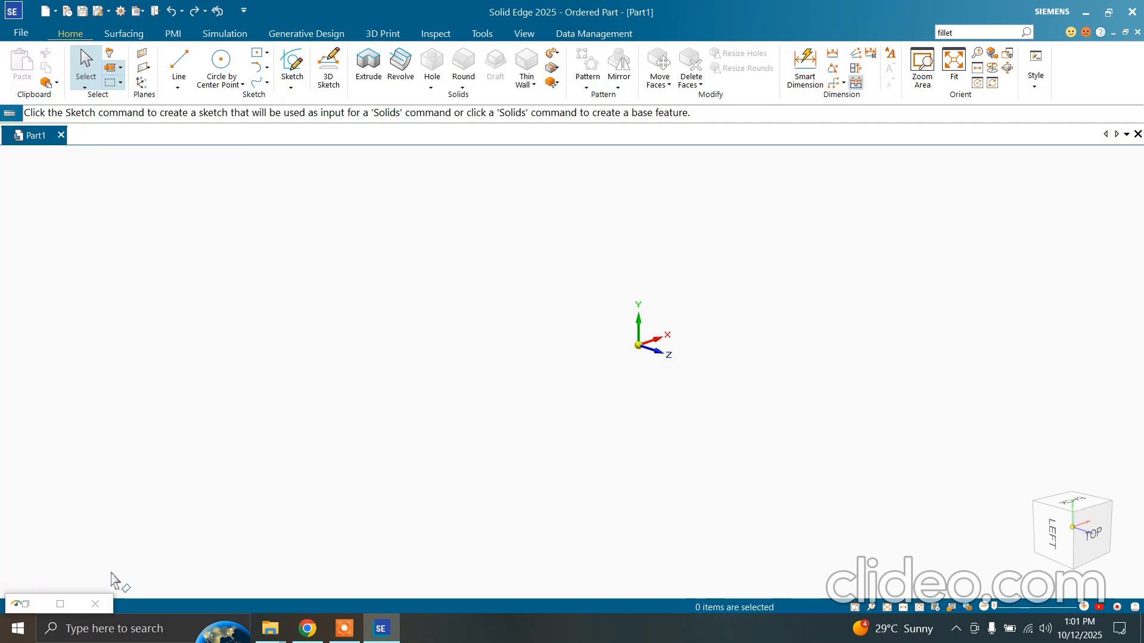
left_click(95, 604)
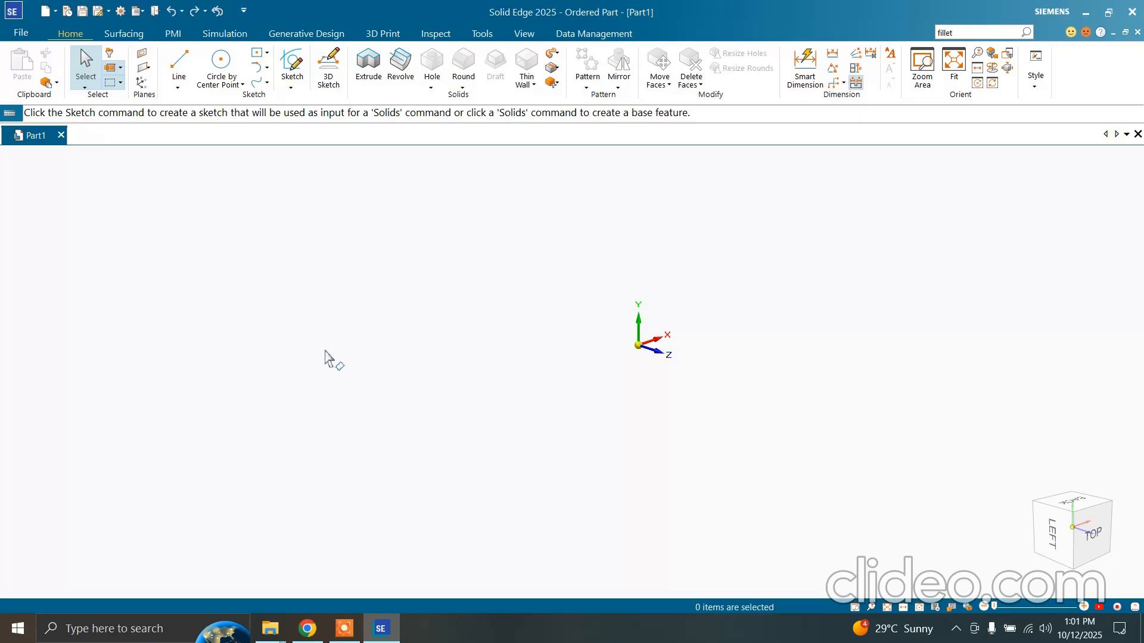
left_click(344, 628)
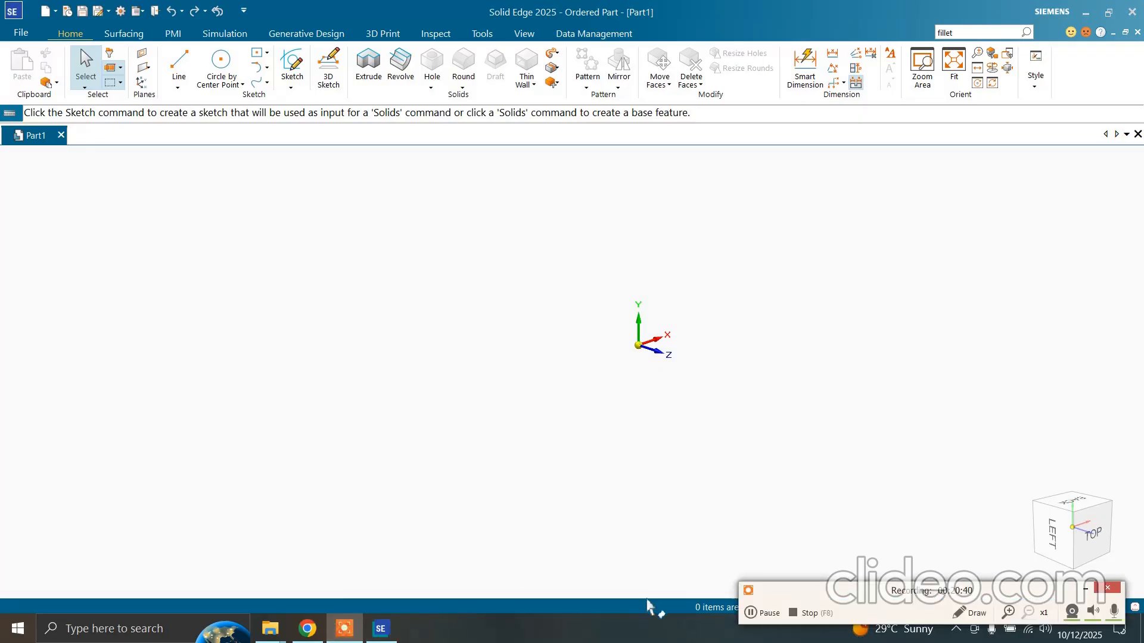